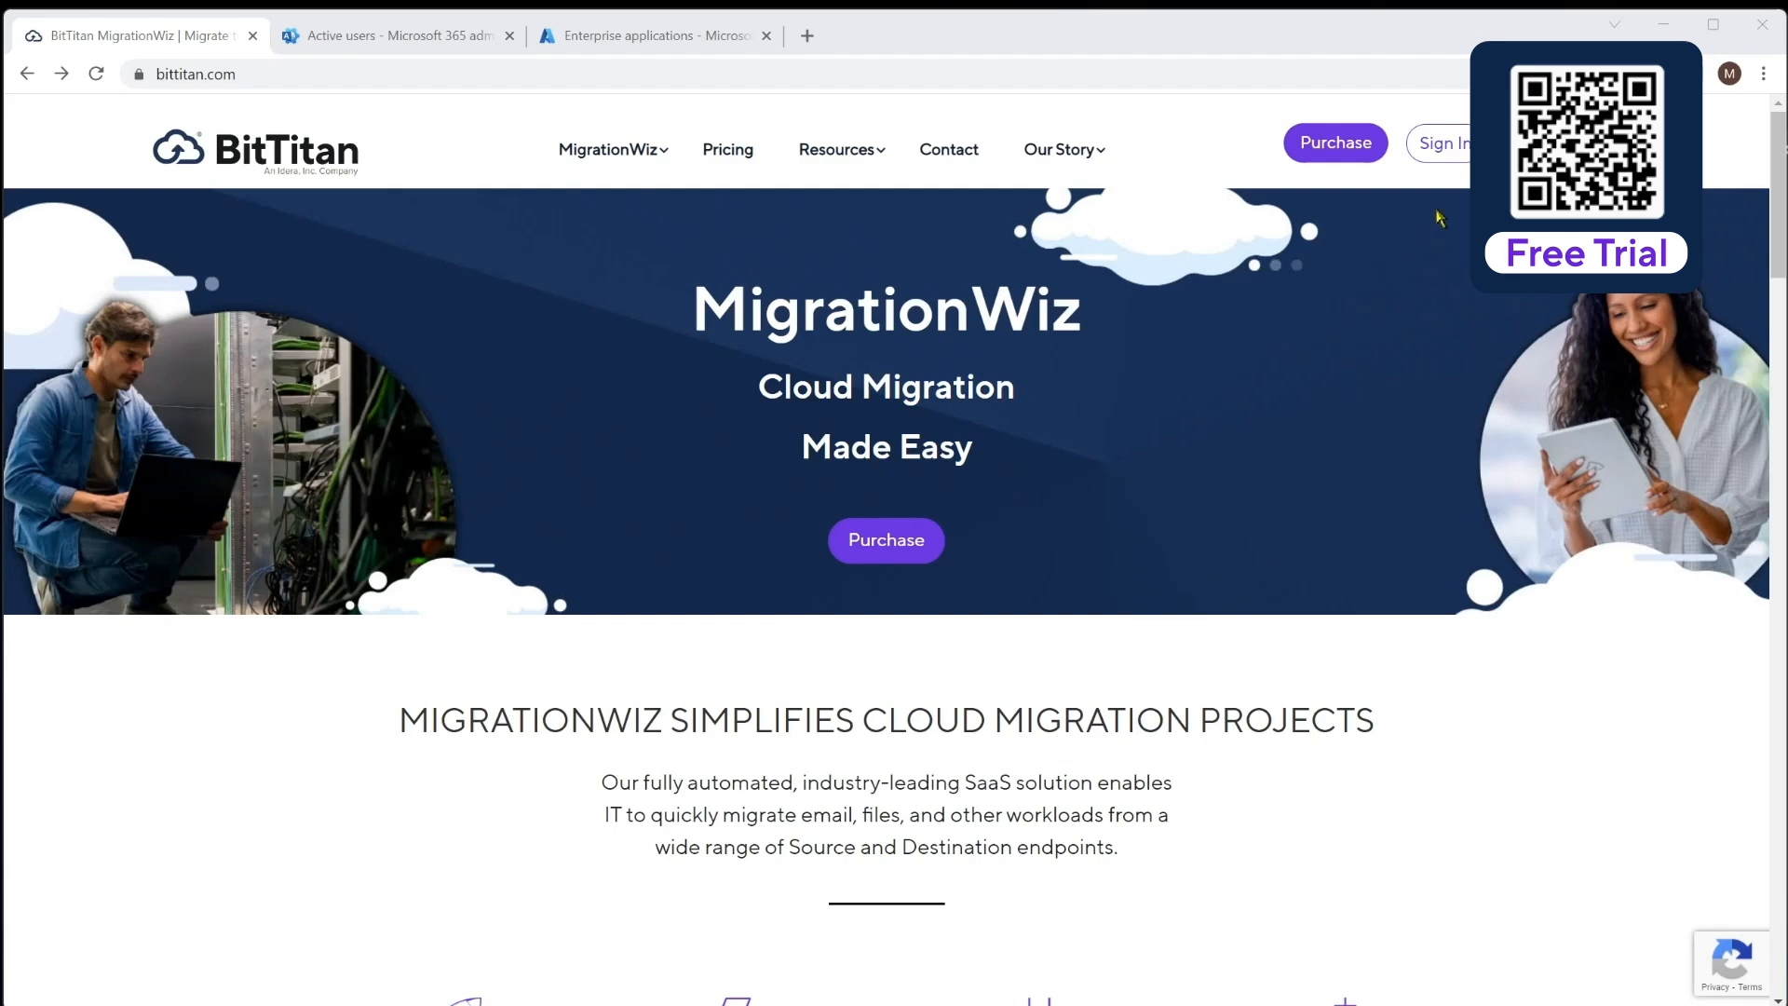
Go from bittitan.com to the BitTitan account Sign In page
click(1442, 146)
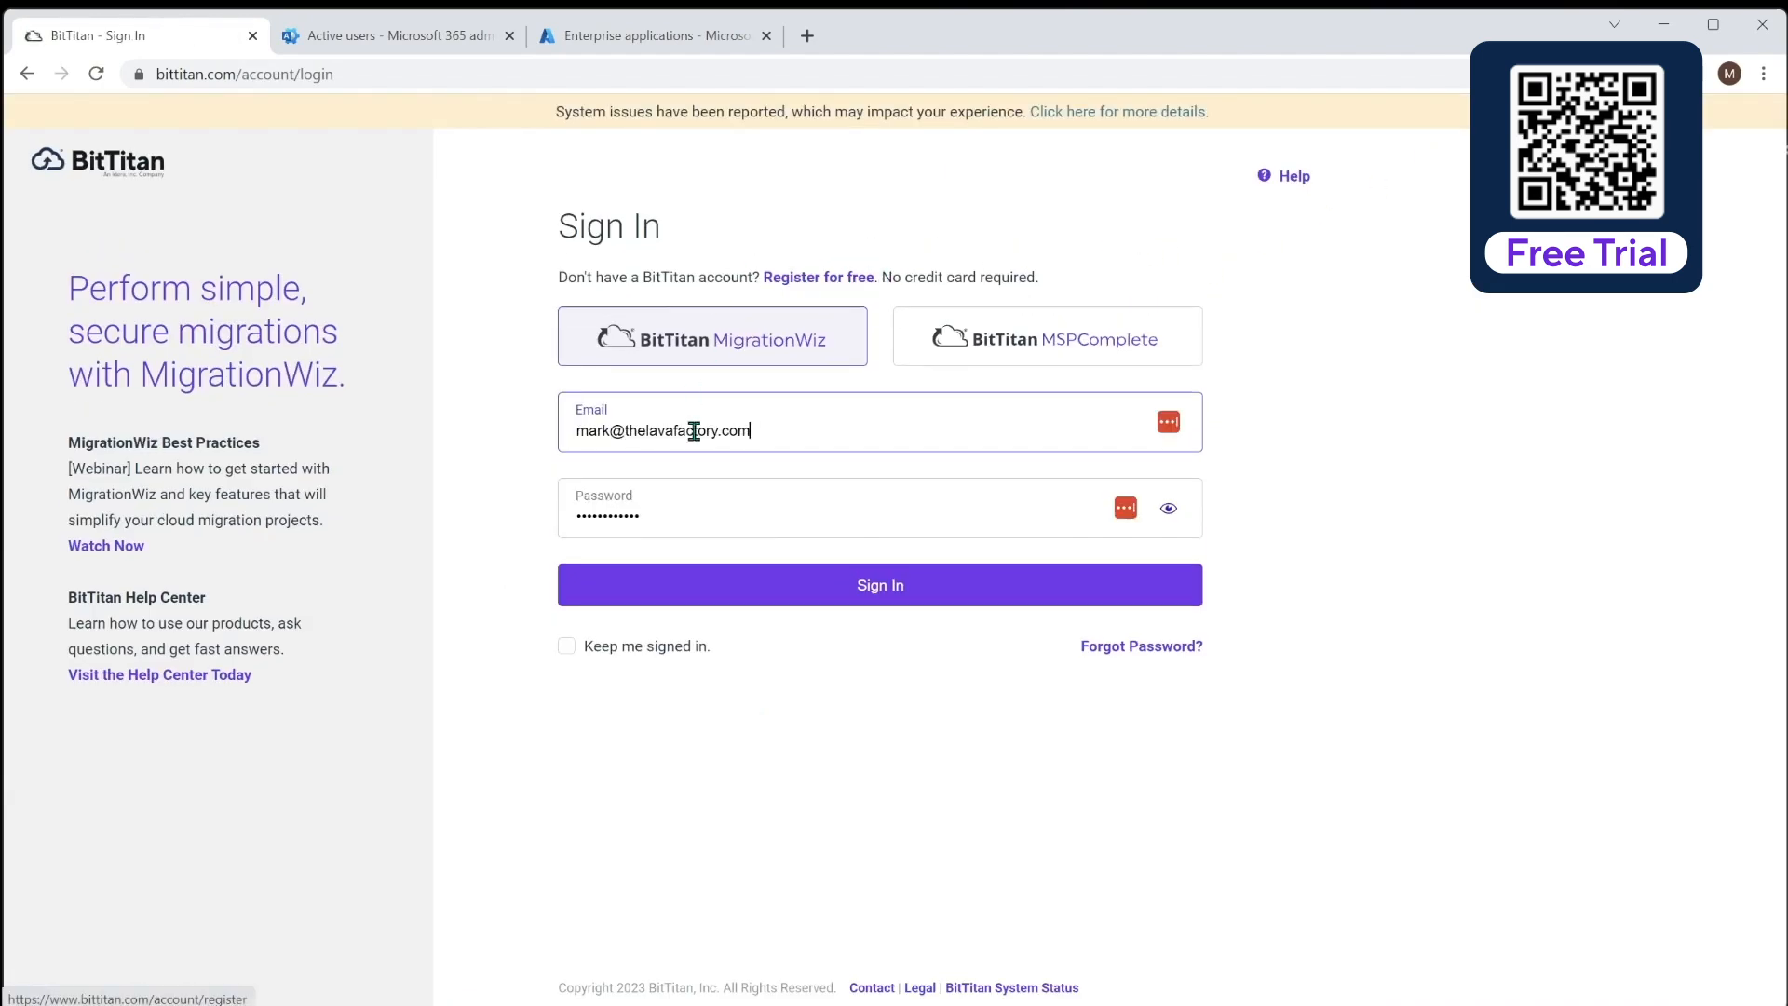
Sign in to MigrationWiz and start a new project from Recent Projects
click(898, 589)
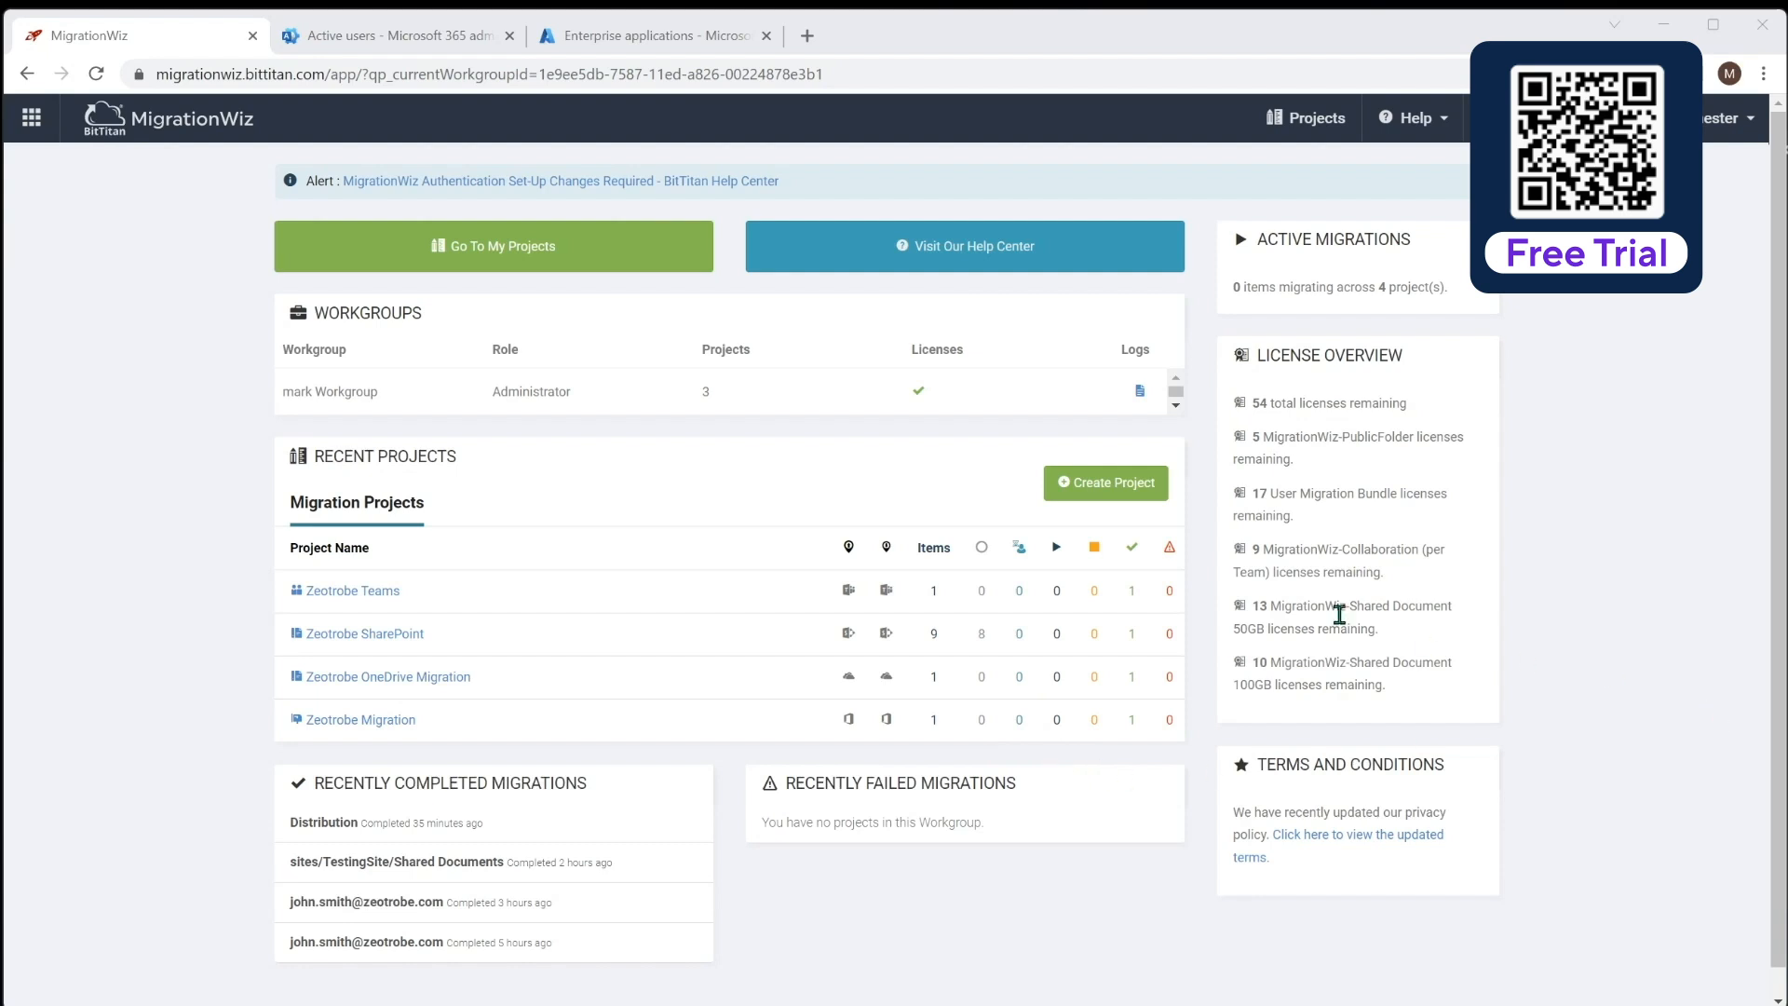
click(1103, 501)
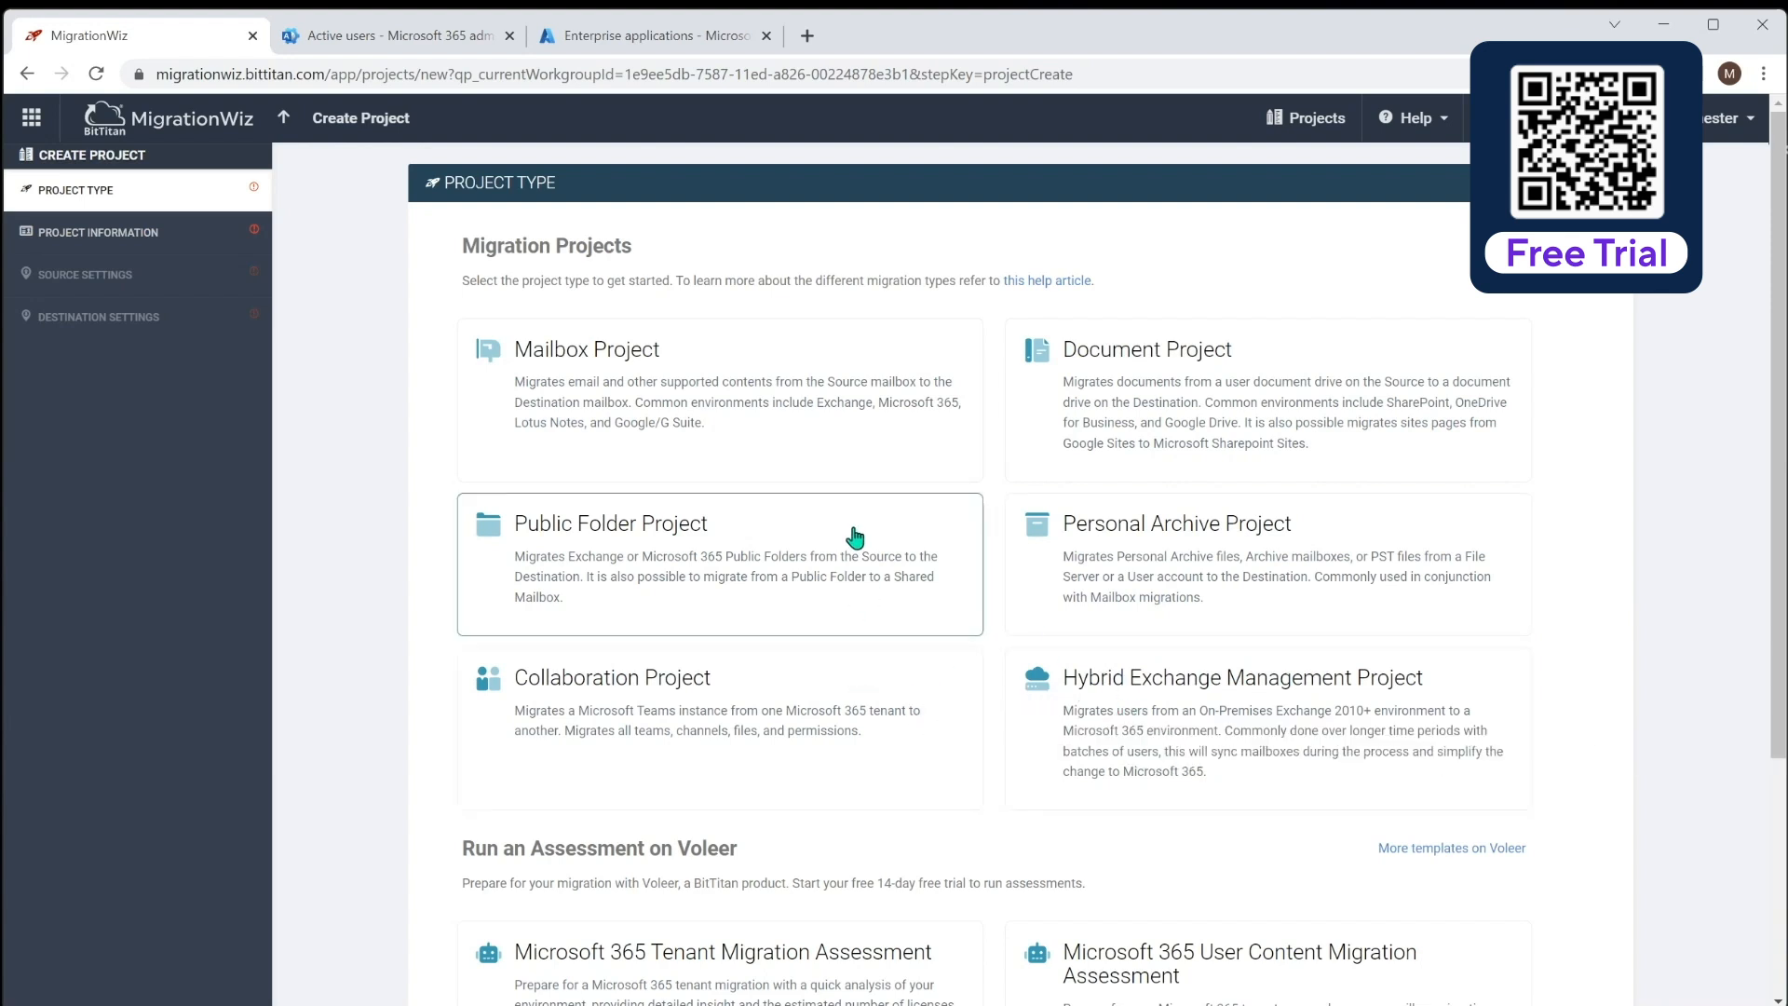
Choose Mailbox Project as the new project's type
click(753, 360)
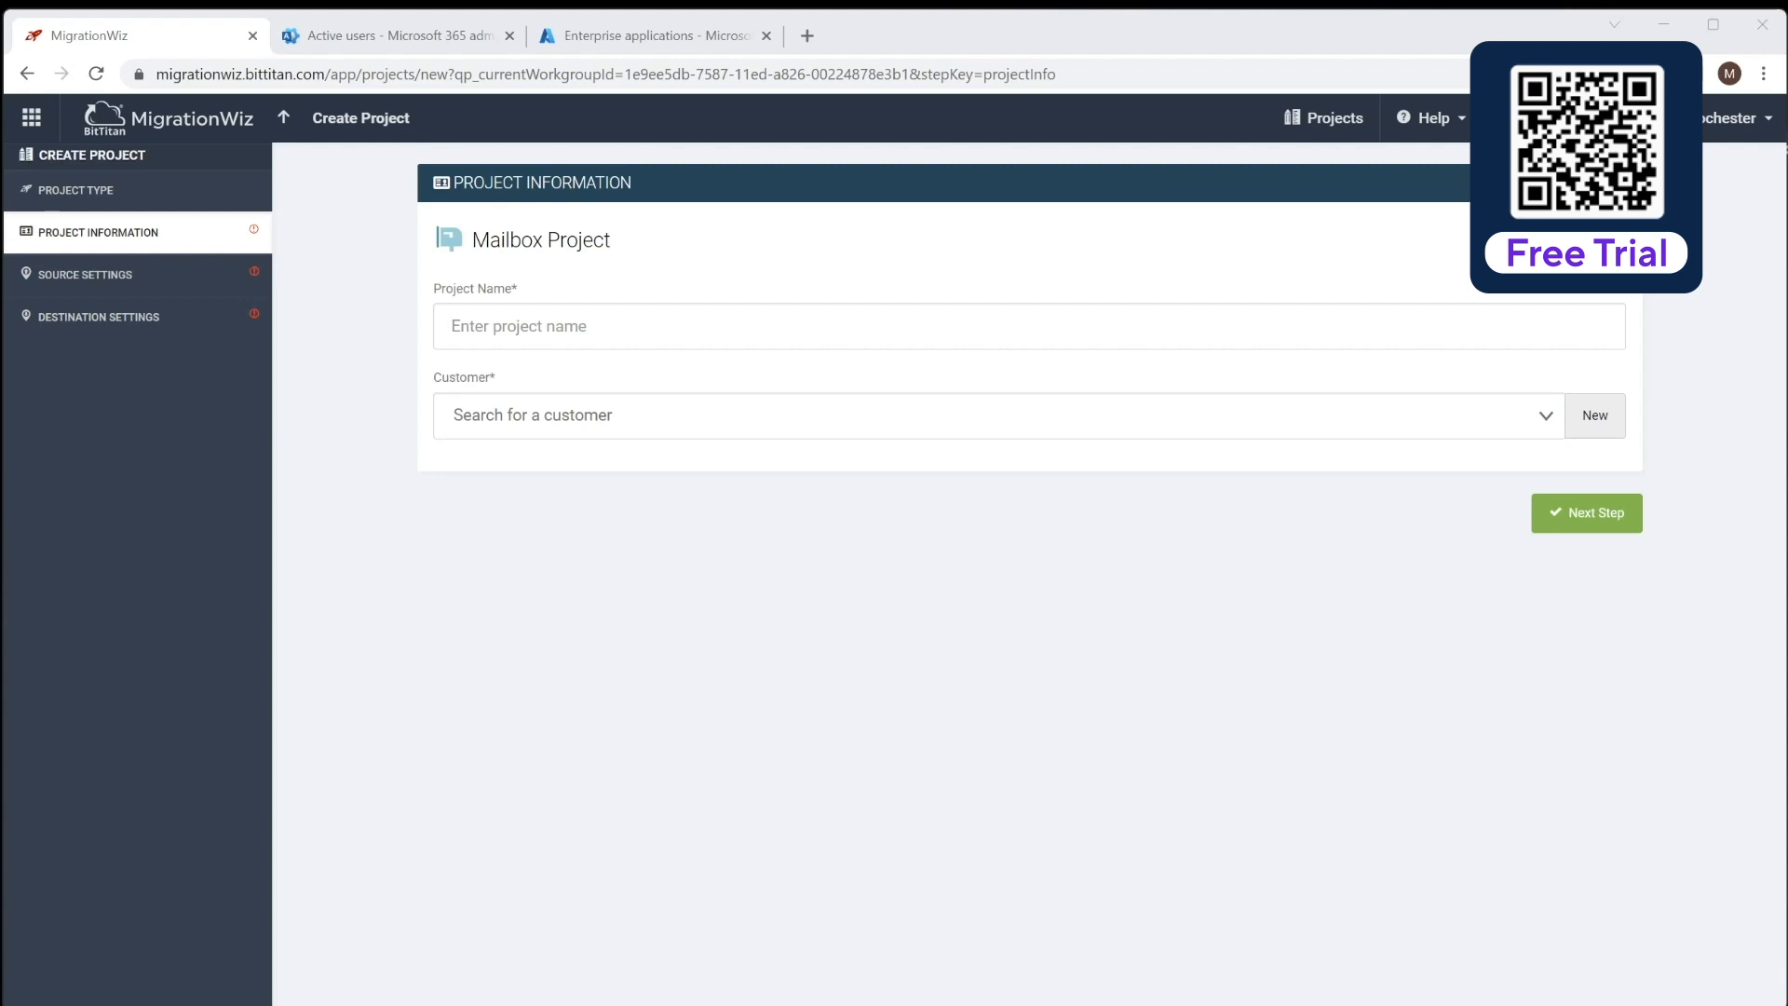
Name the project 'Demo Project' with new customer Migration Test Company (migrationtest.com)
text(Demo Project)
click(616, 418)
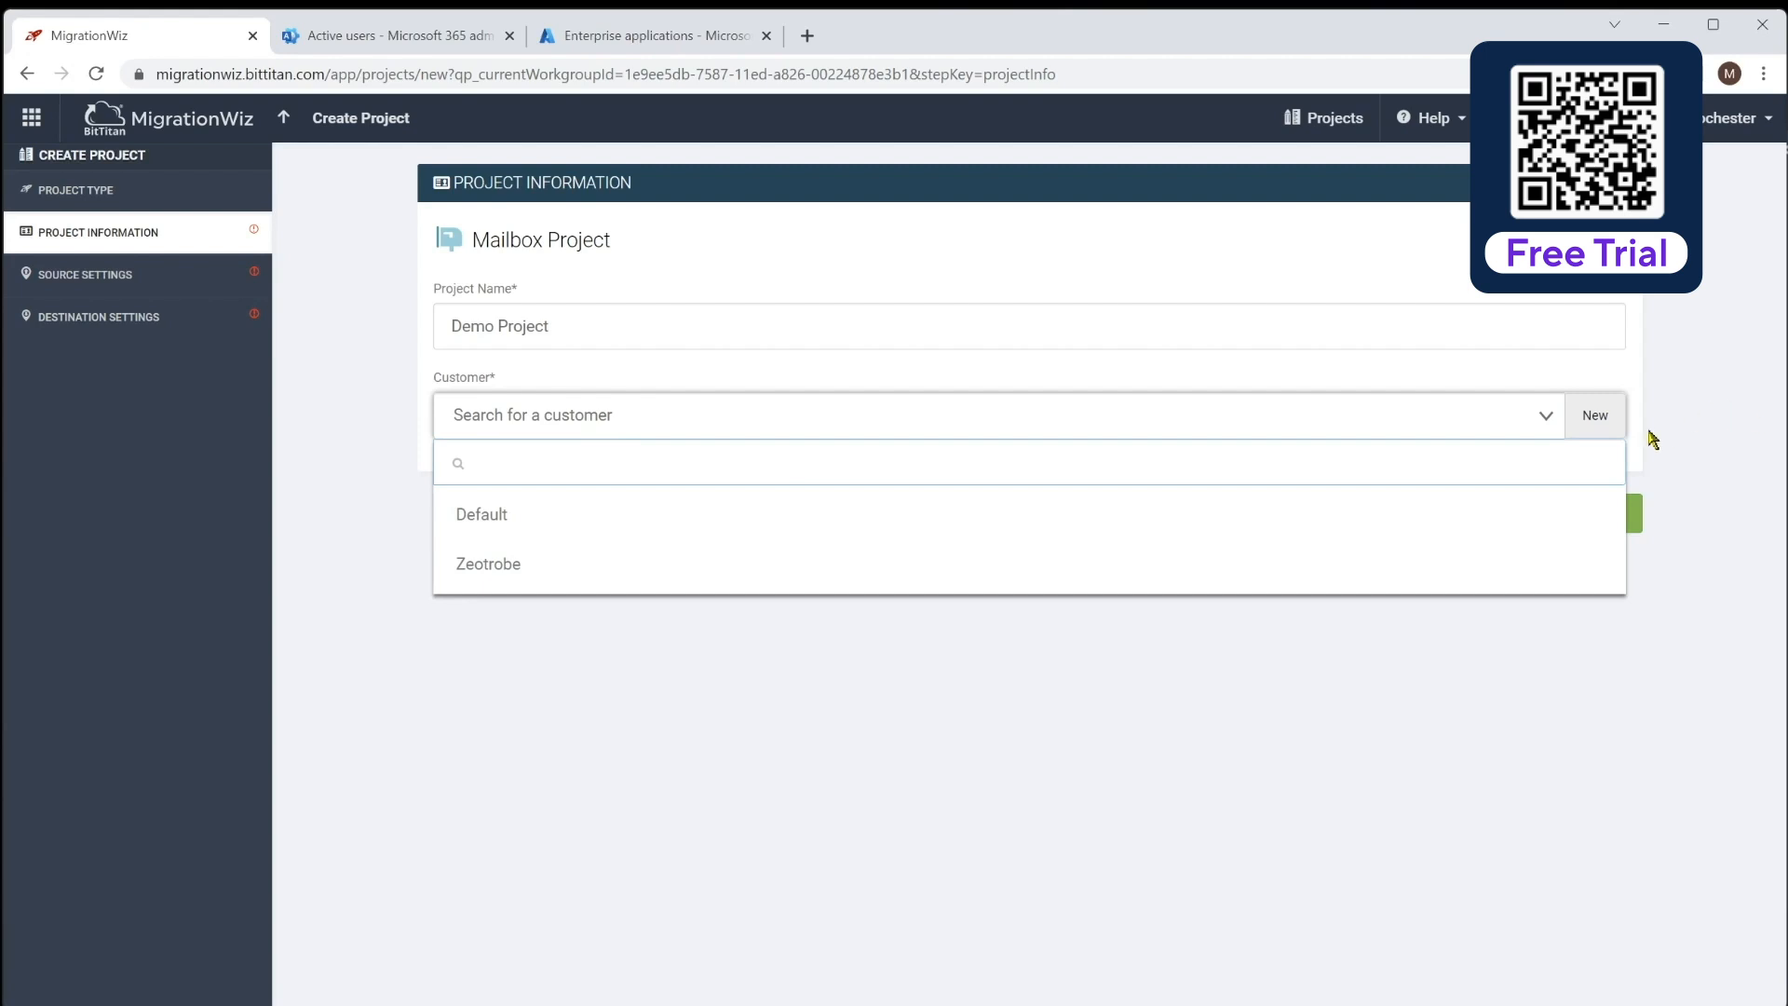
click(1602, 414)
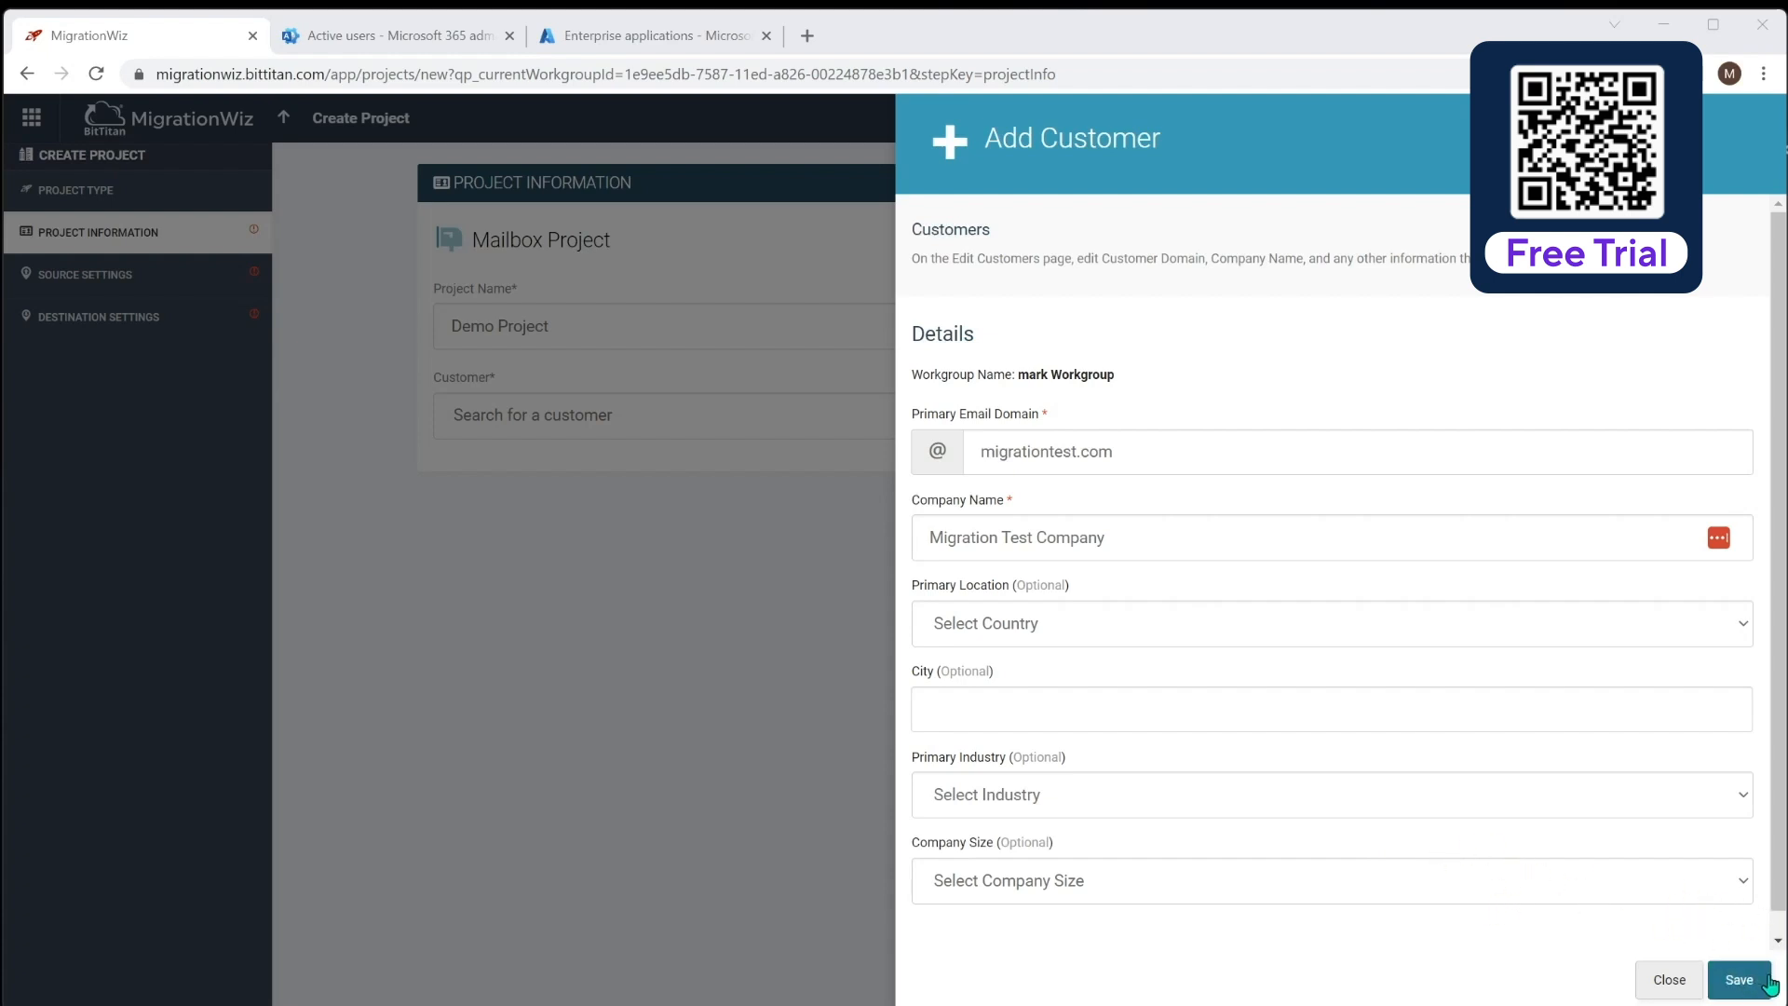
click(1739, 980)
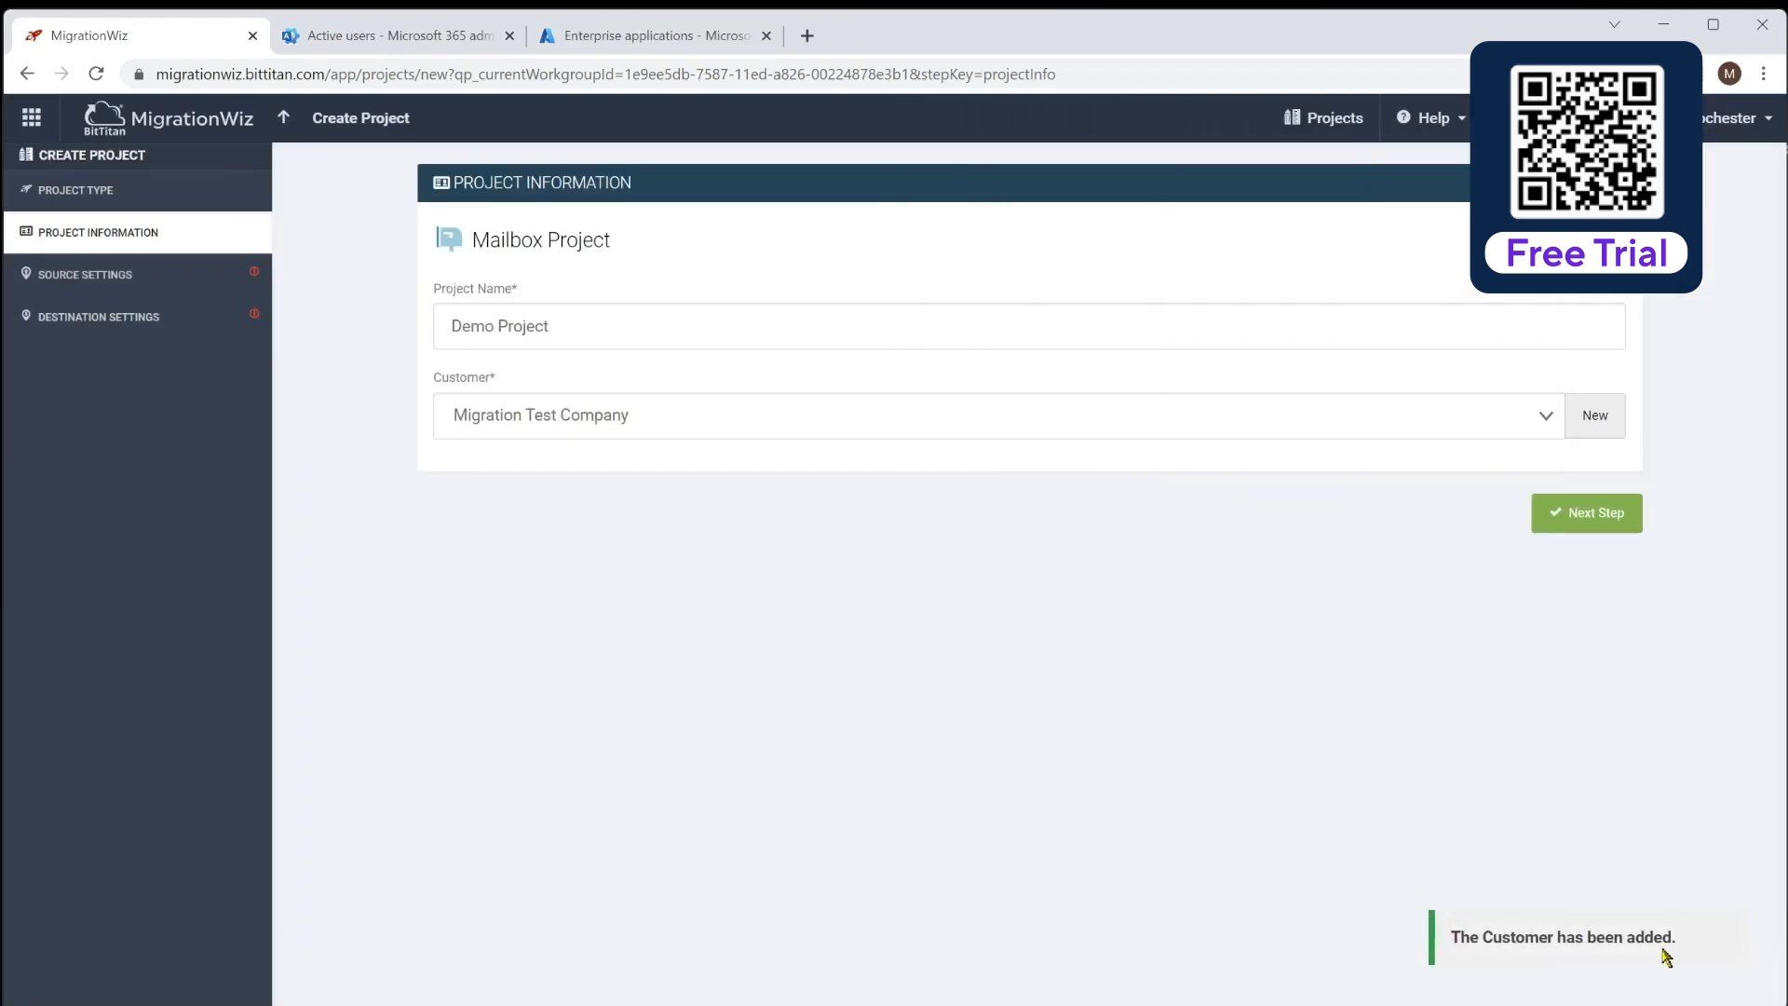
click(1604, 520)
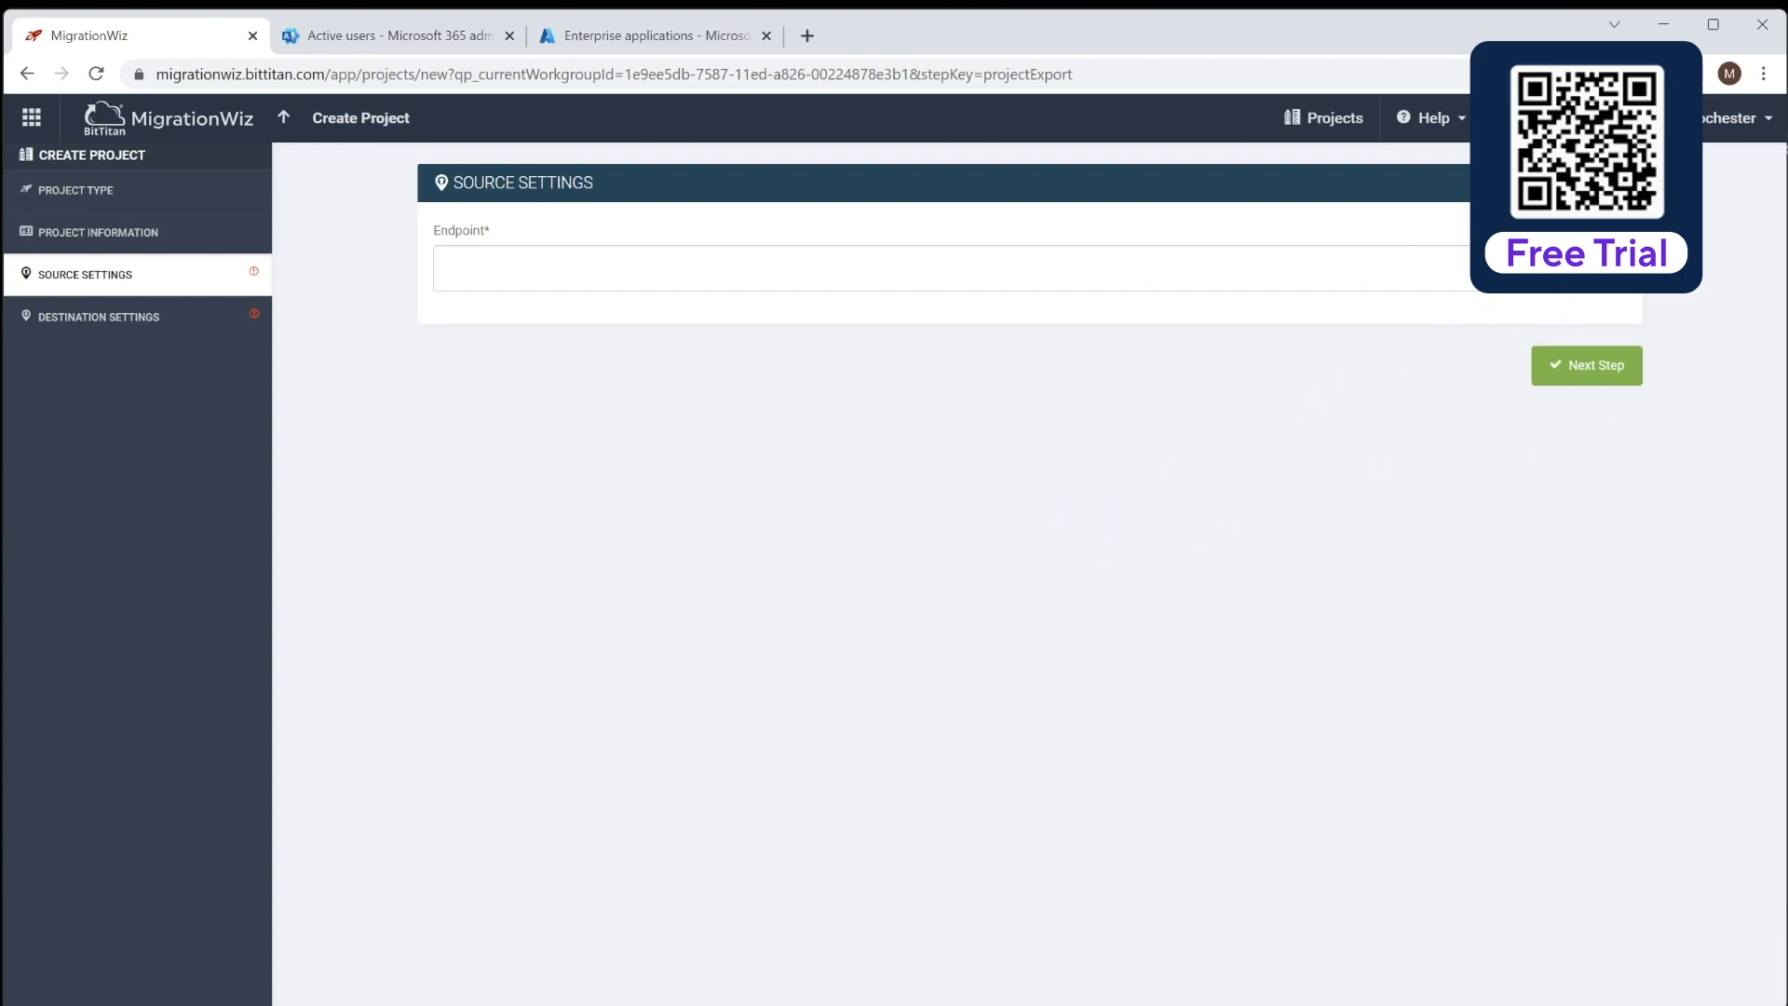
Create source endpoint 'M365 Tenant' of type Microsoft 365 with the admin username and password
click(1541, 269)
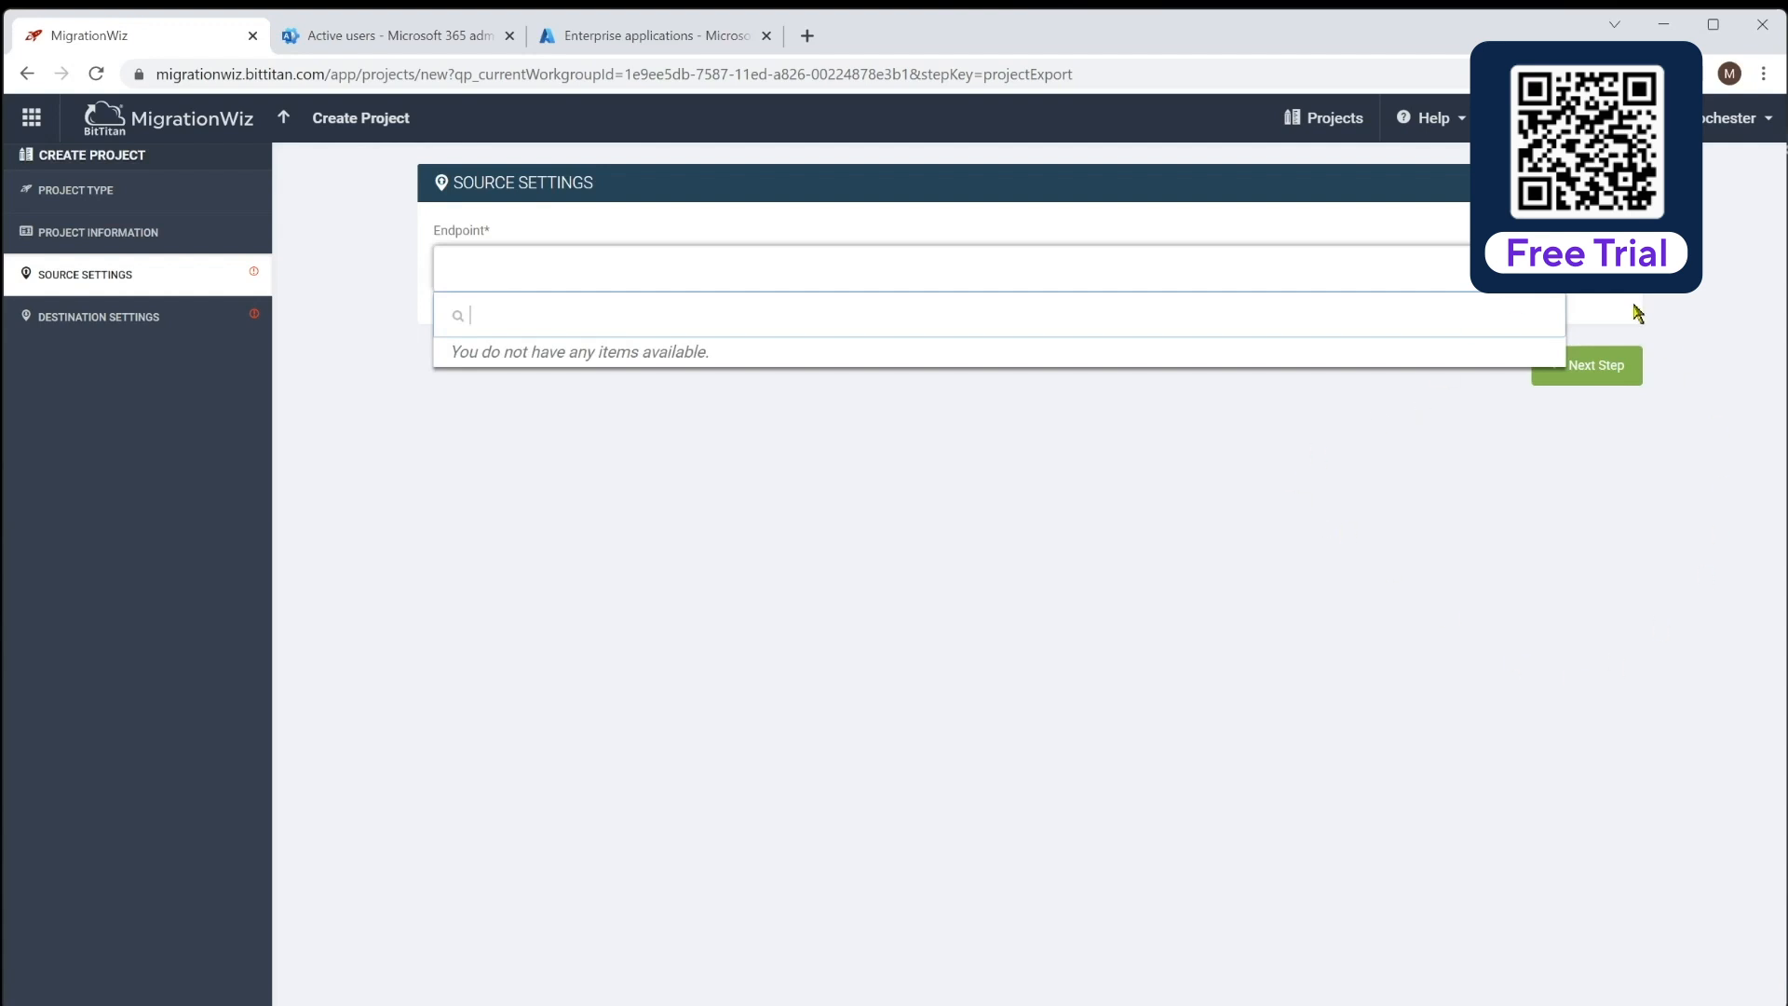
click(1599, 268)
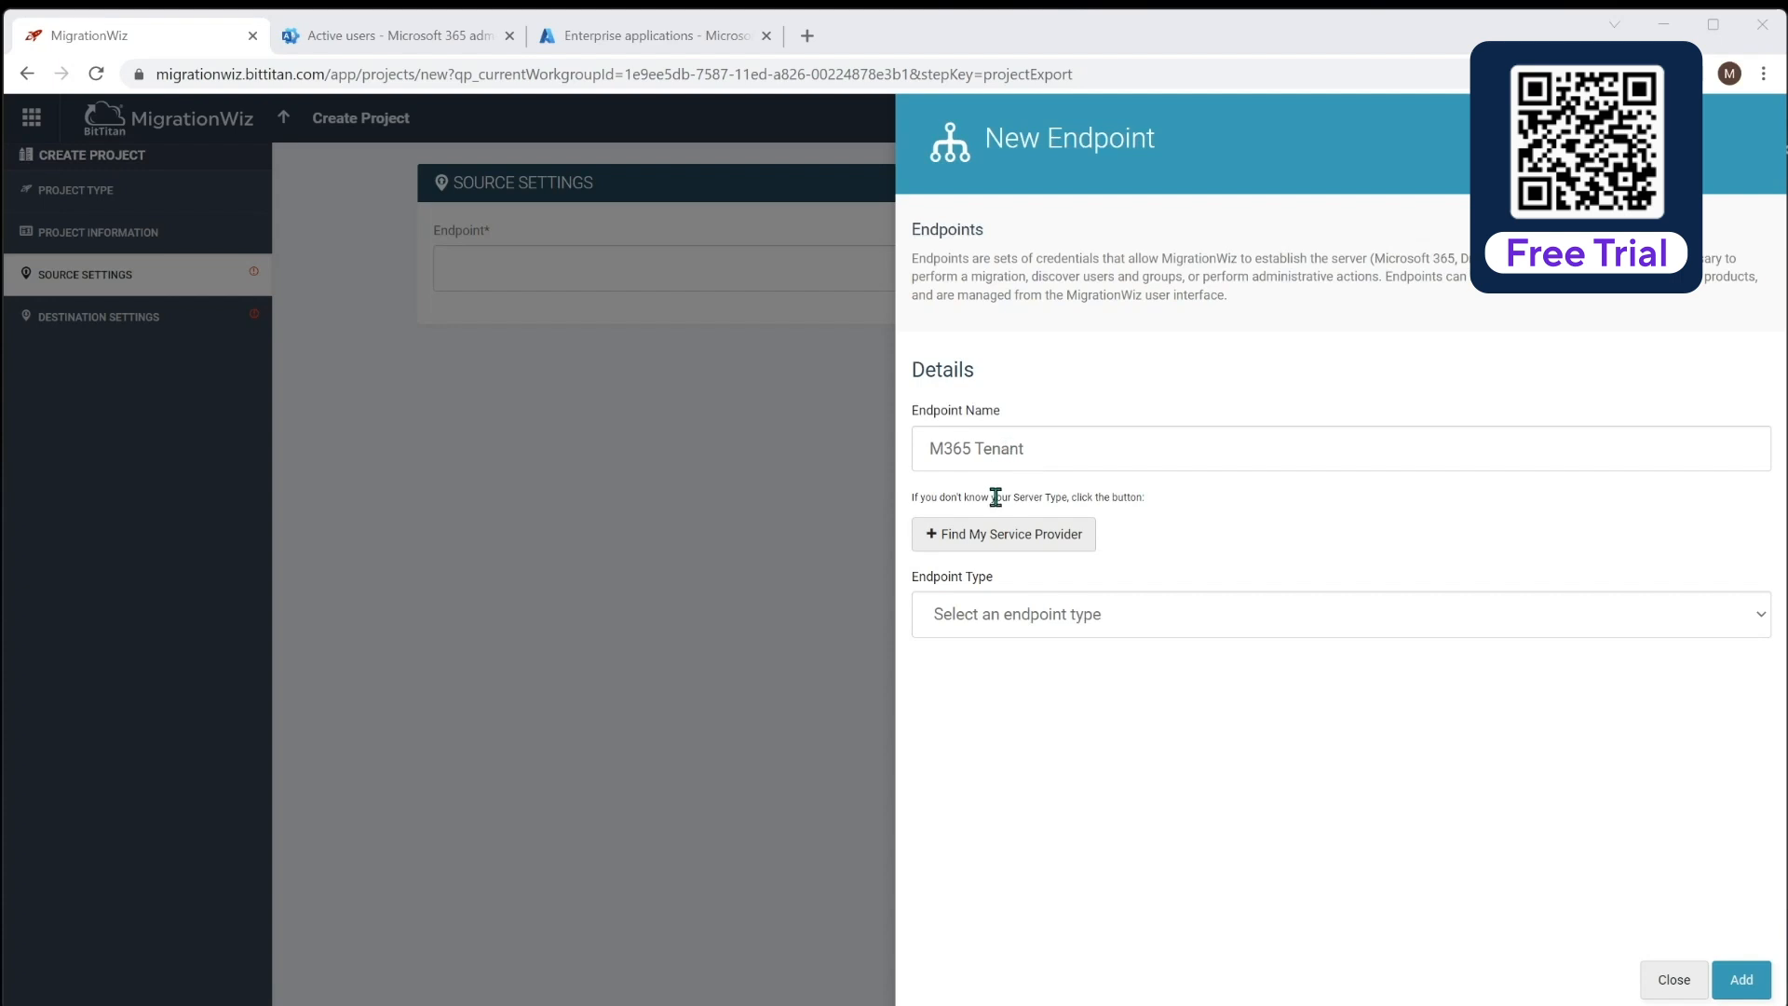
click(1044, 626)
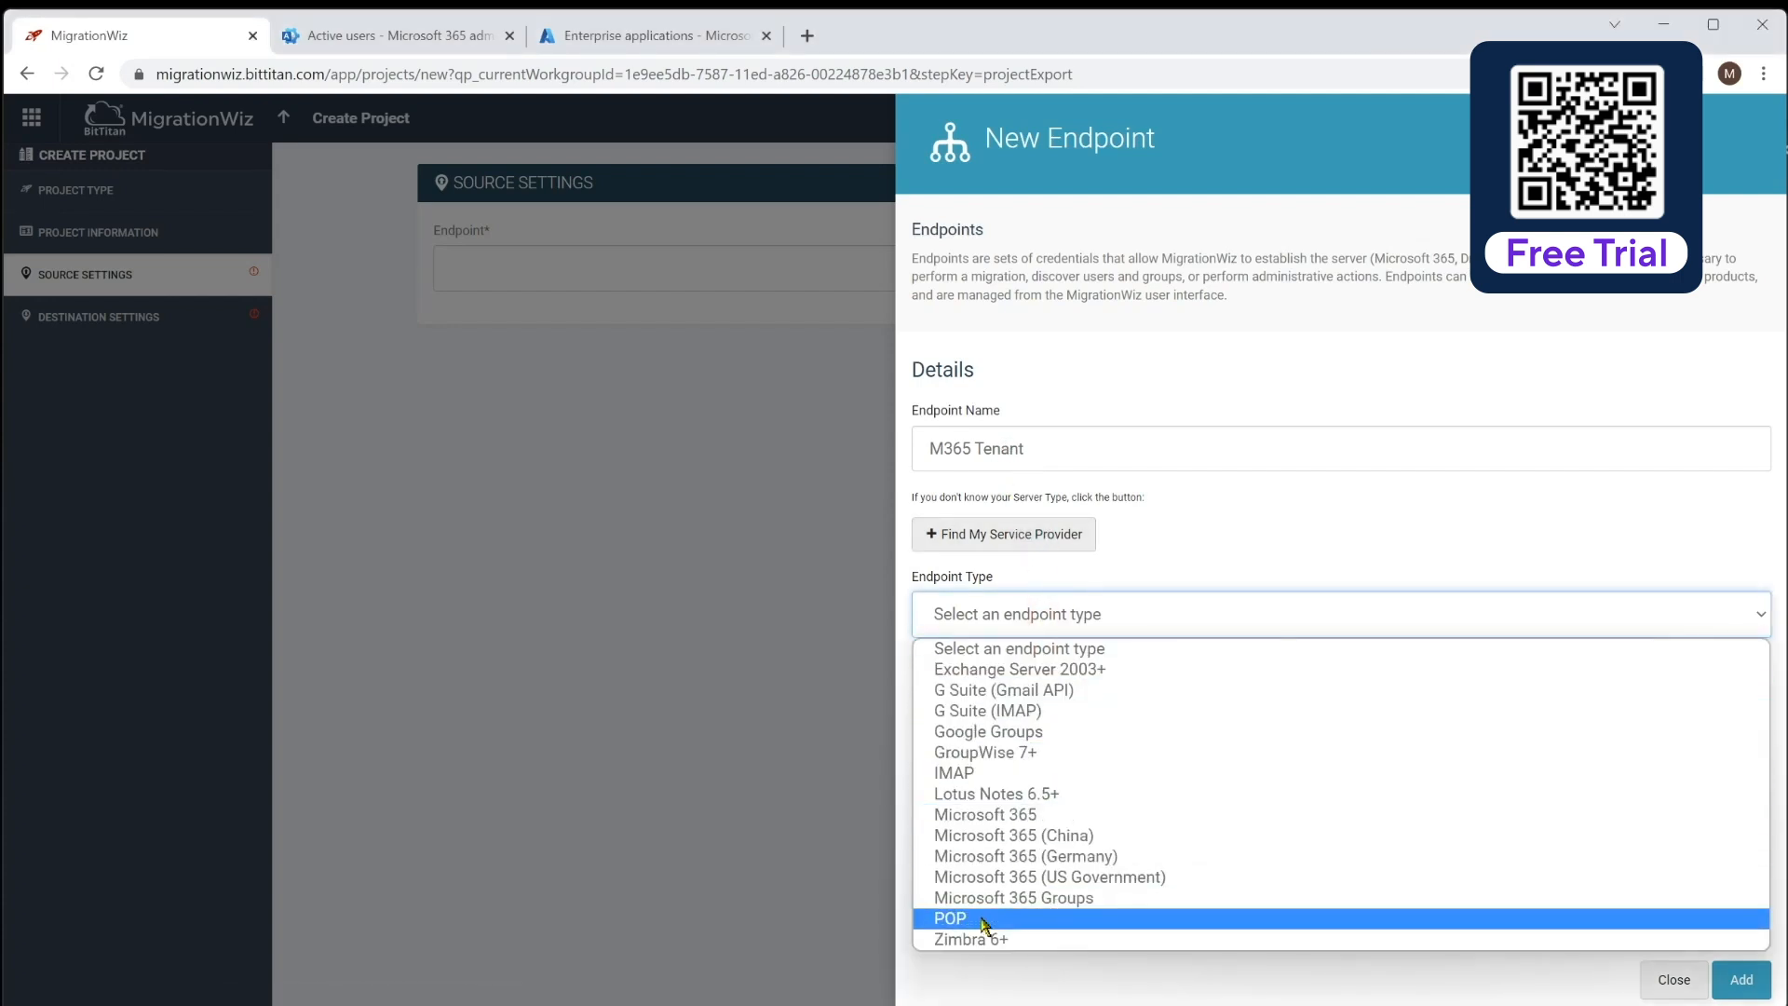
click(1049, 815)
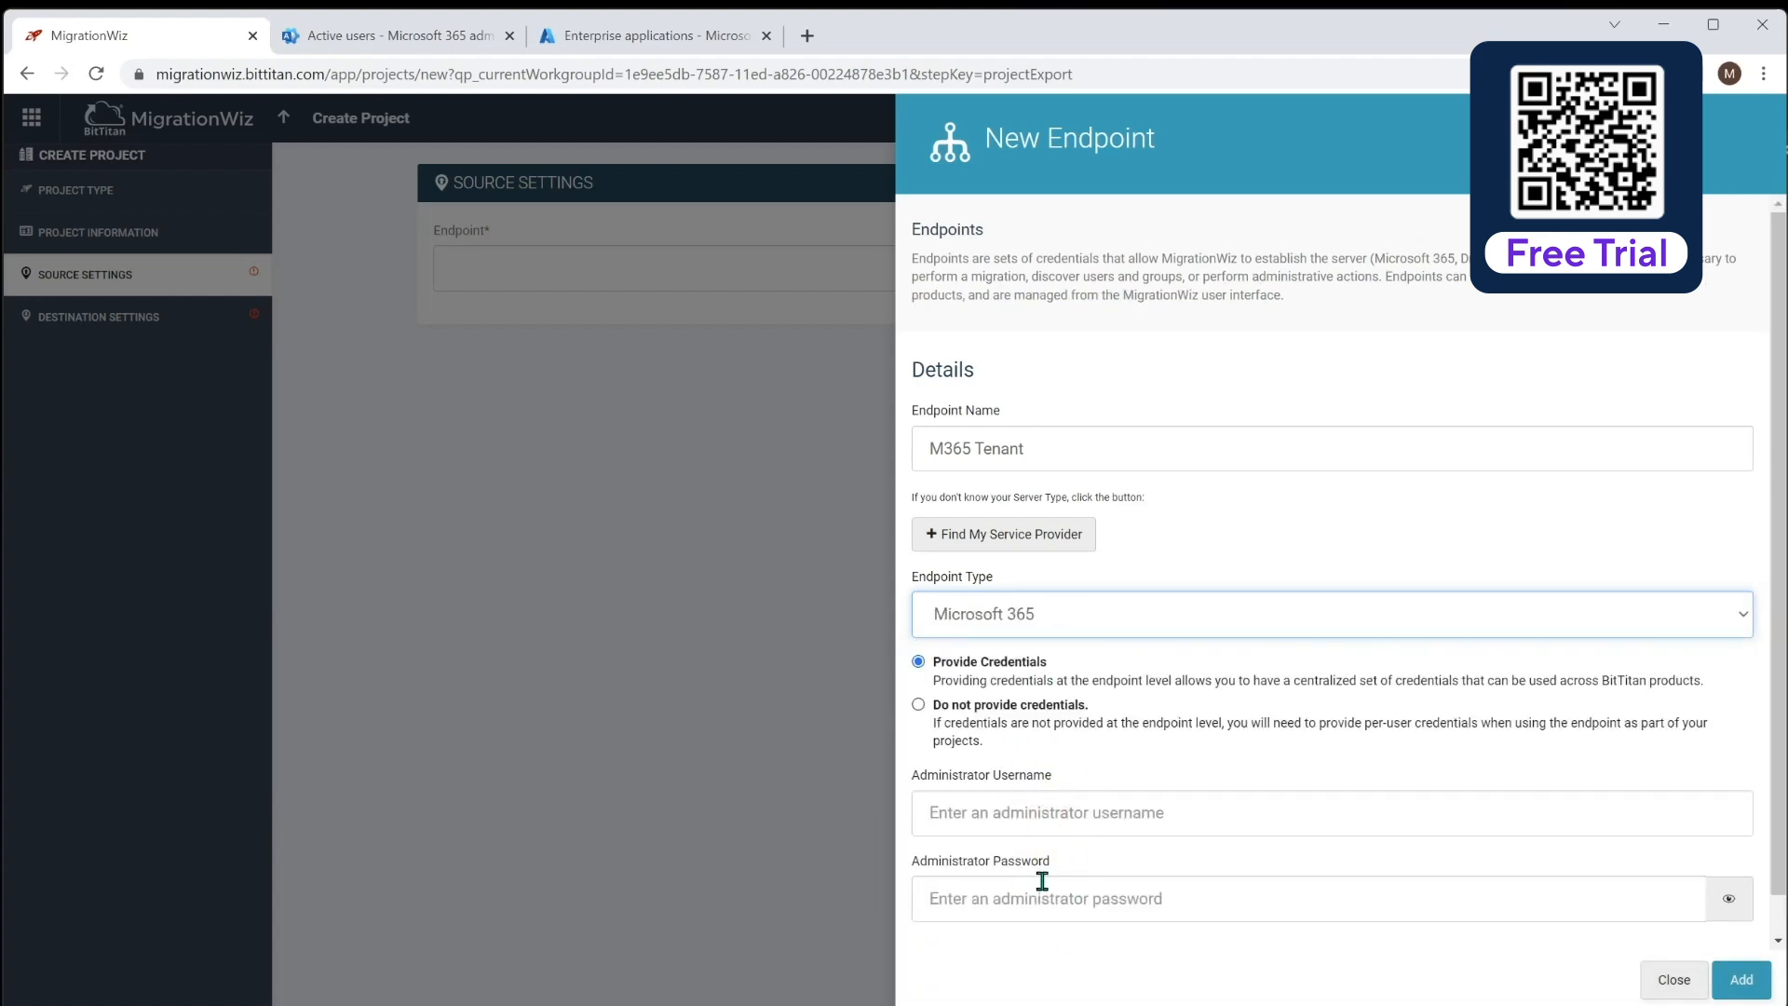
click(1070, 816)
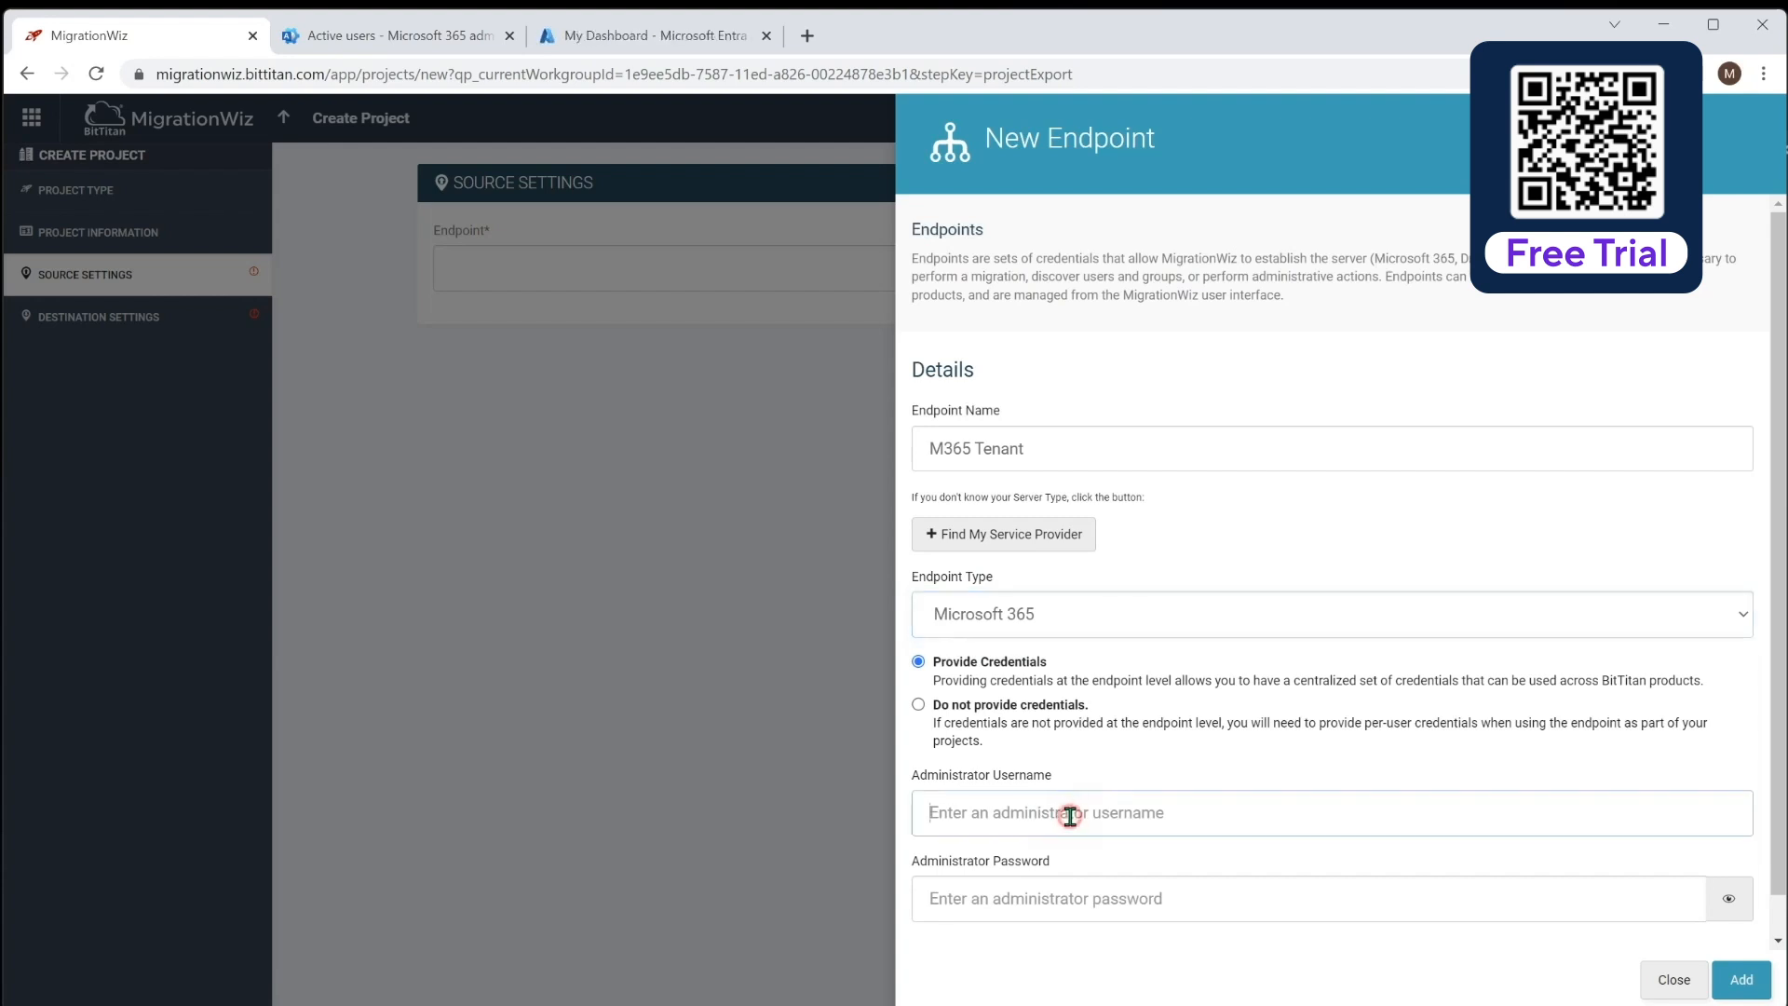
key(Tab)
text(••)
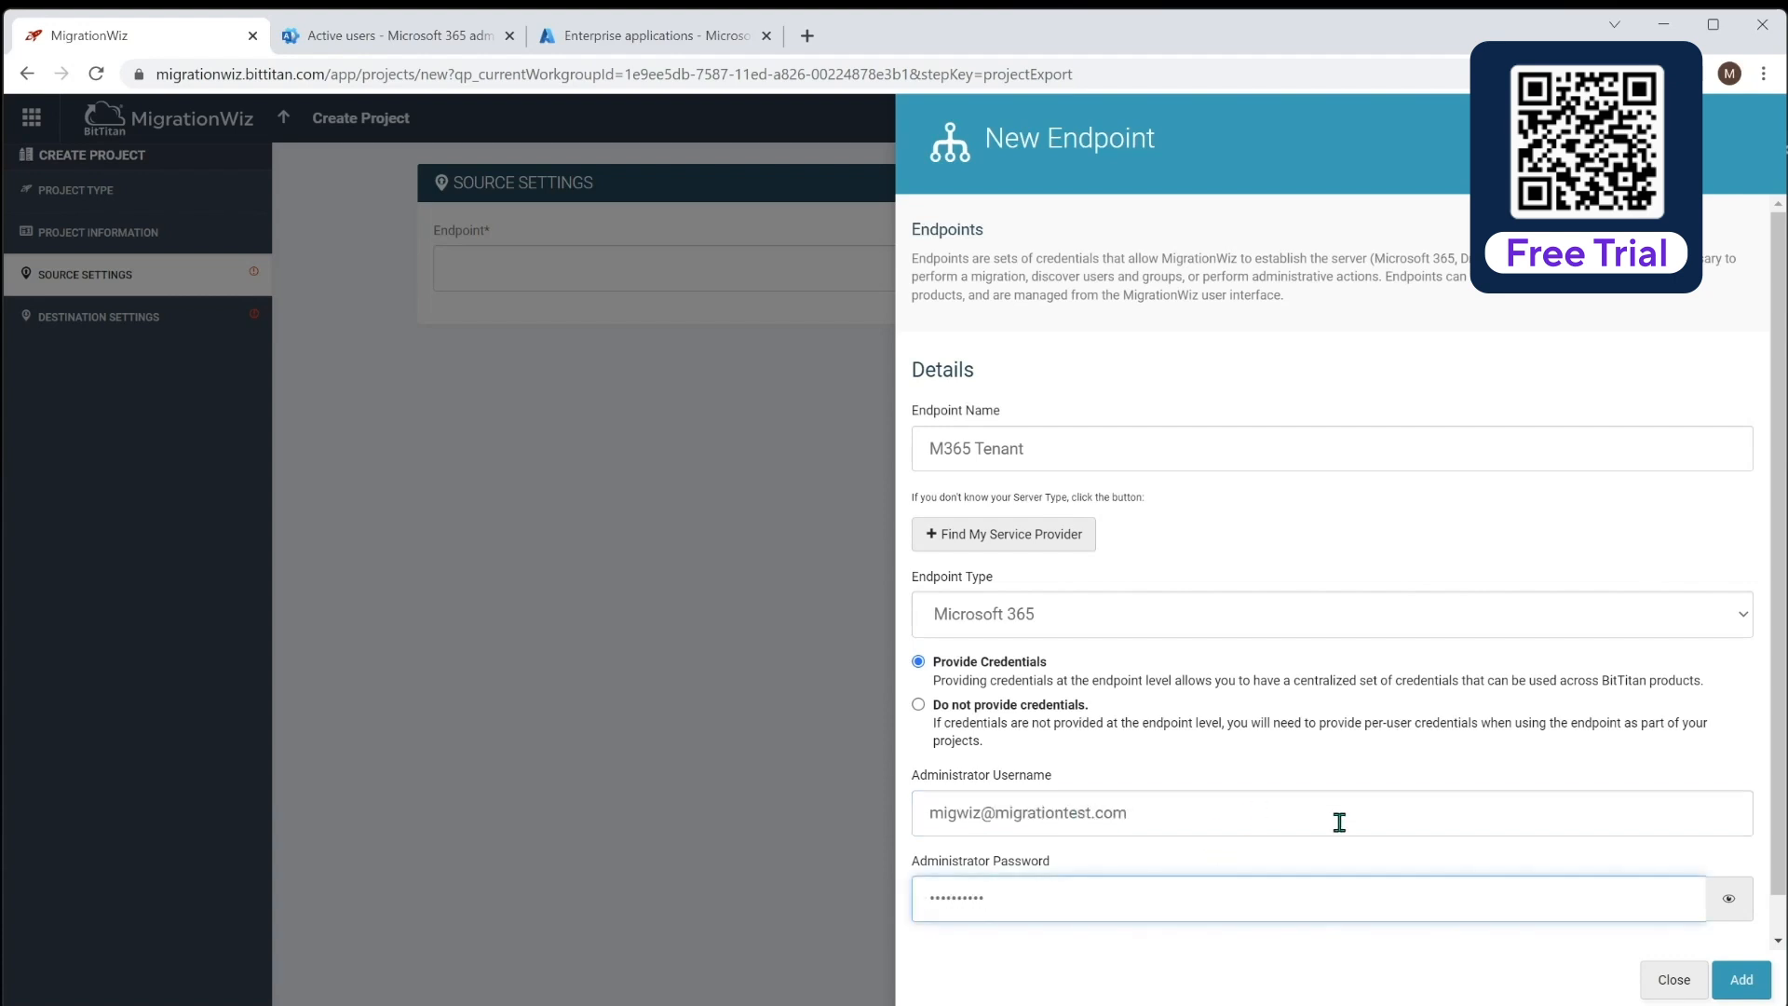
click(1752, 977)
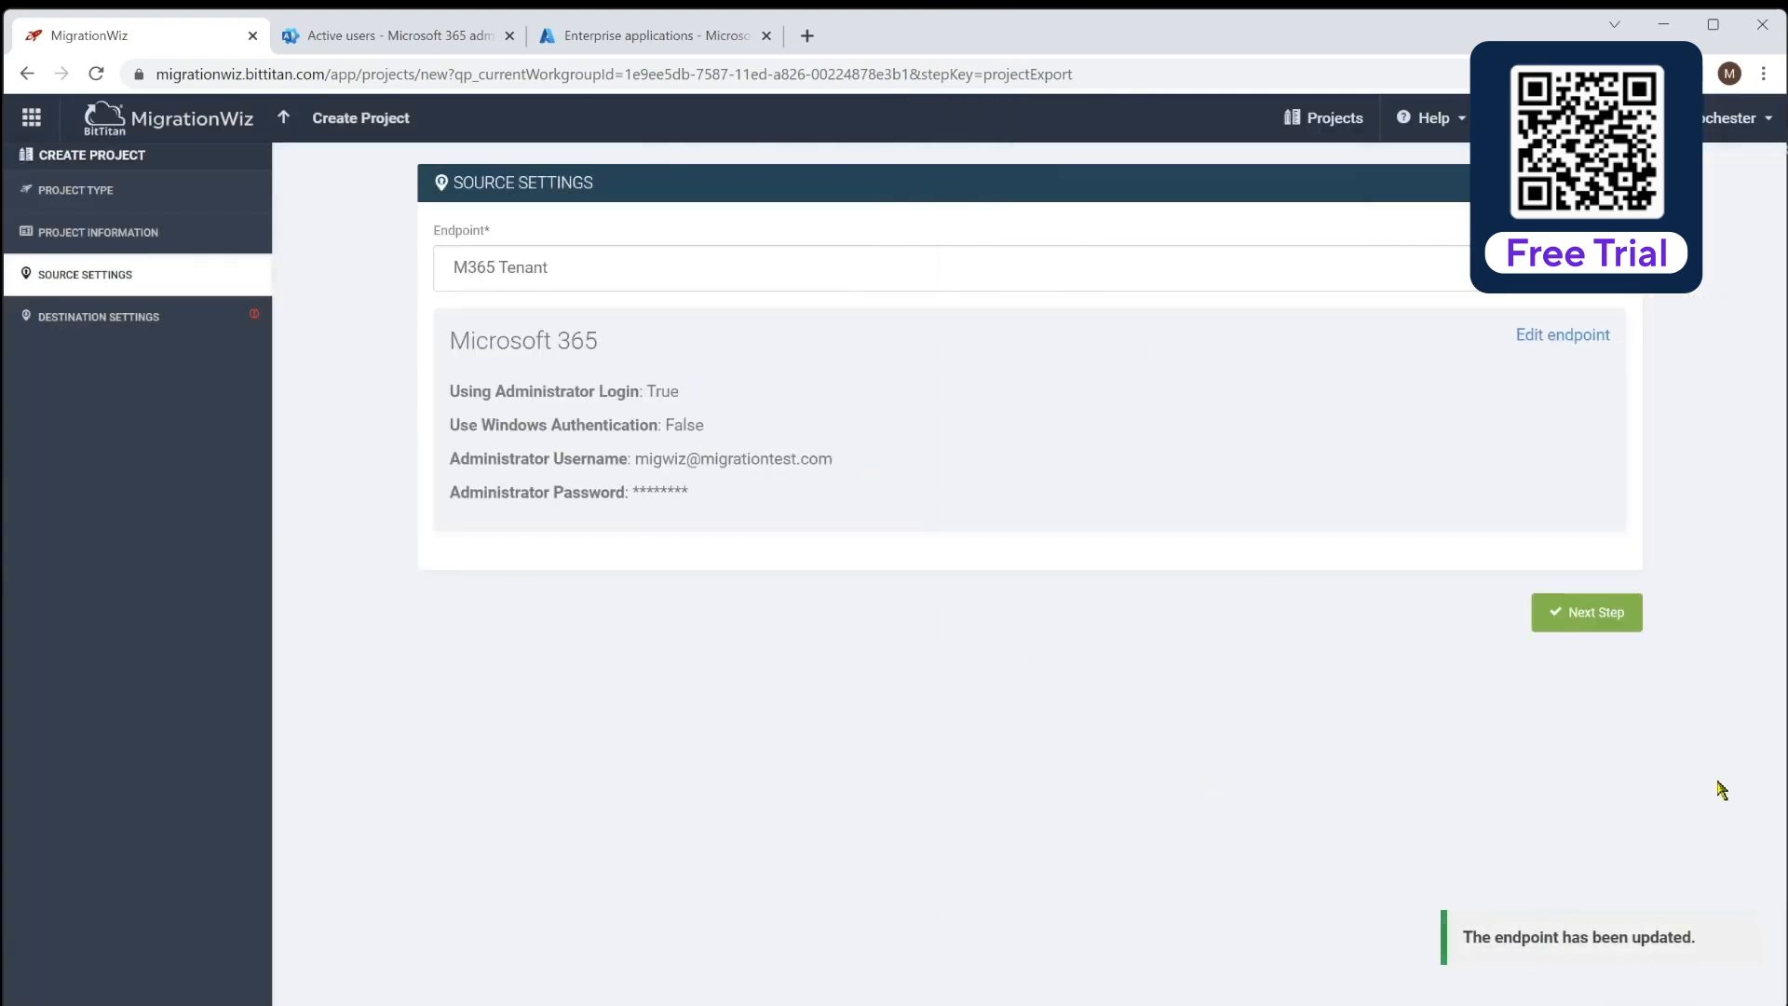
Create destination endpoint 'Zeotrobe M365 Tenant' of type Microsoft 365 with admin credentials
click(1613, 618)
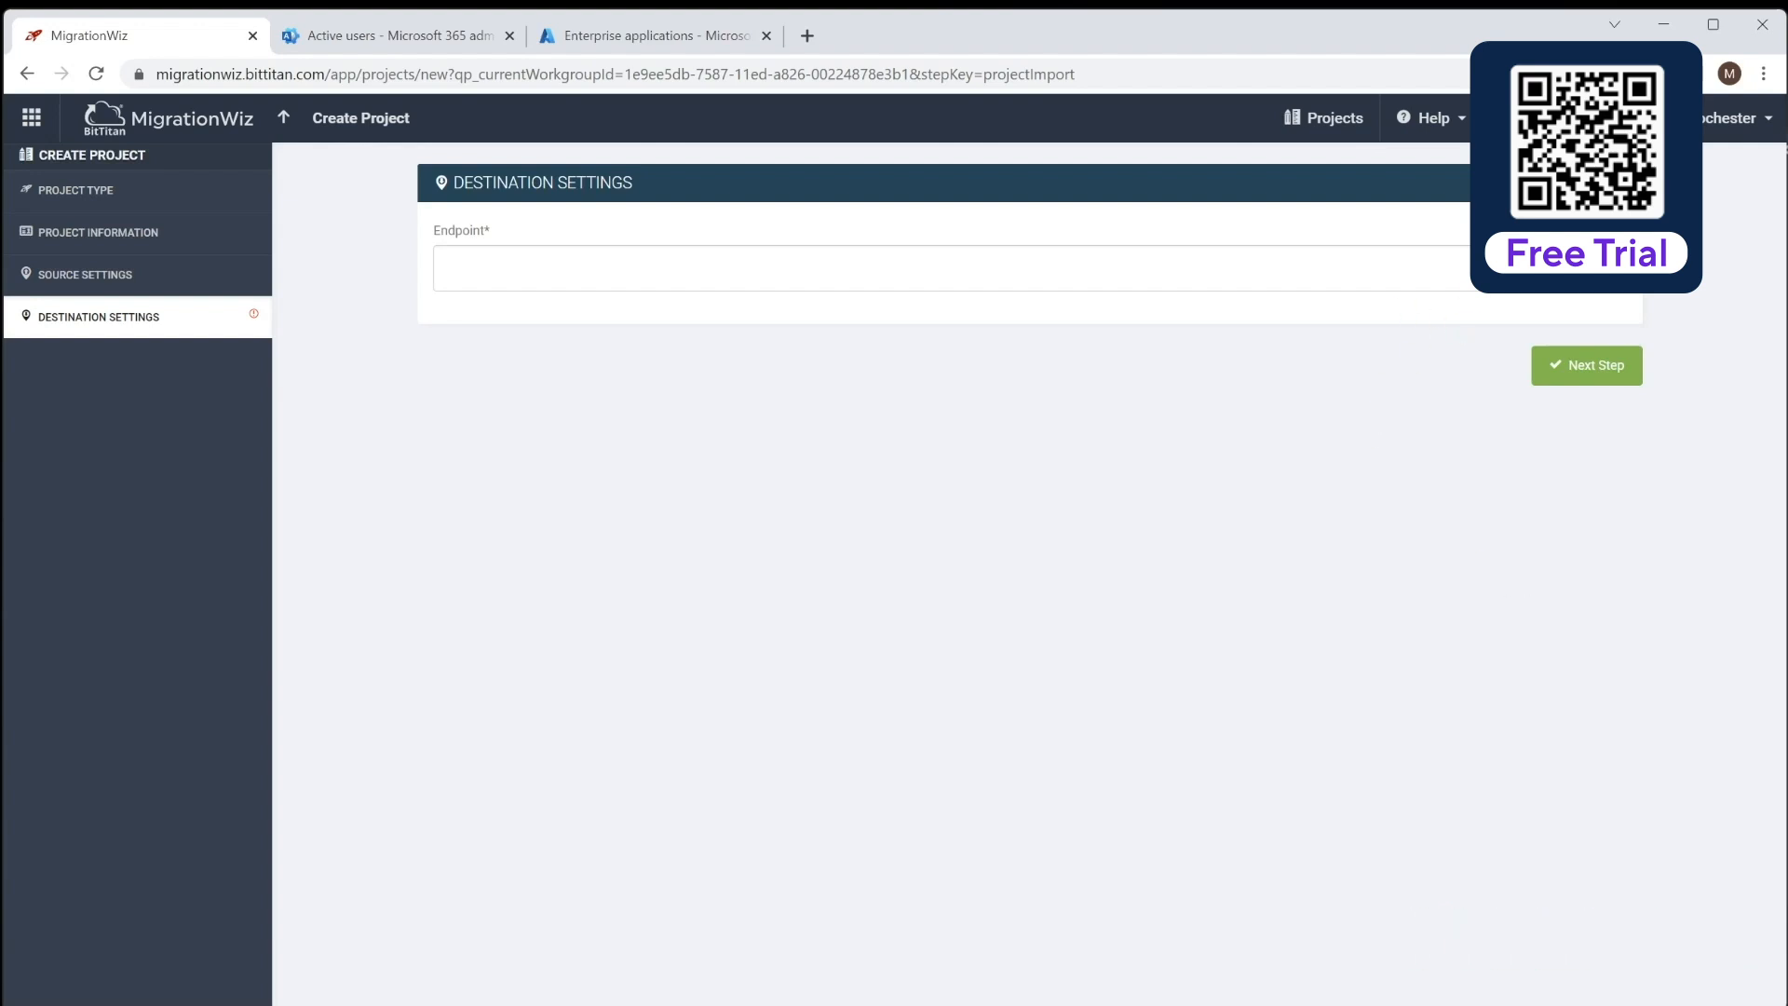
click(1589, 268)
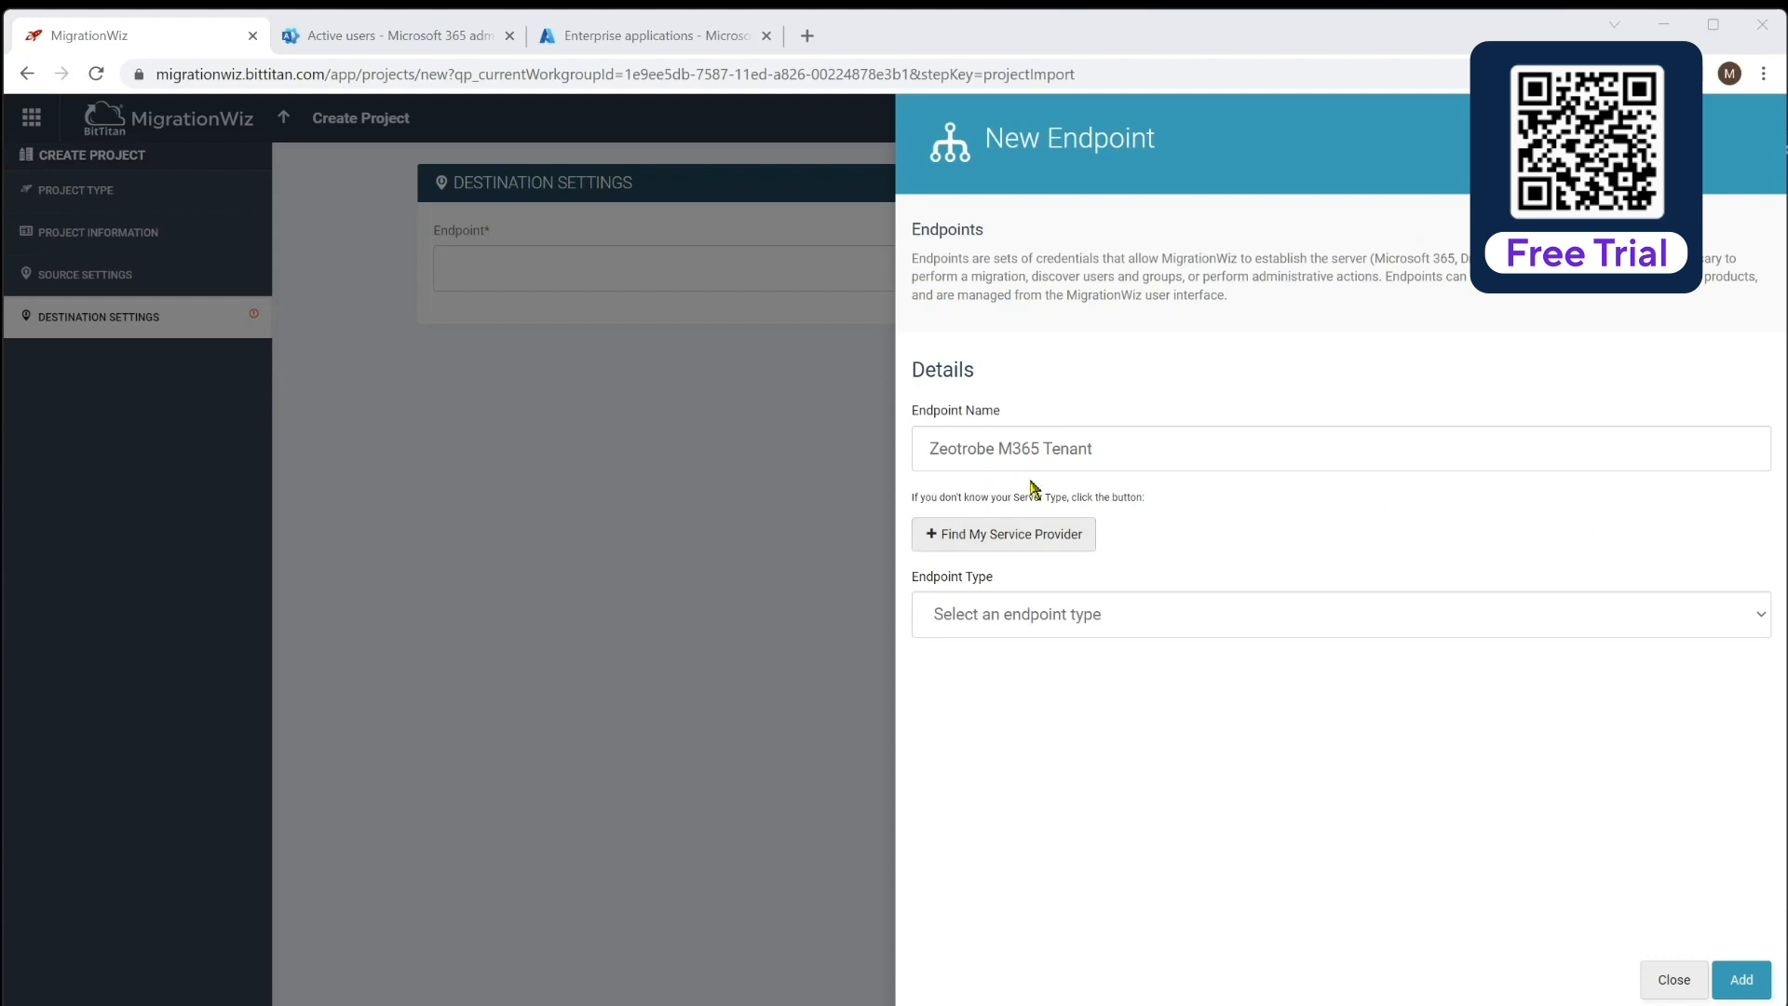
click(1023, 622)
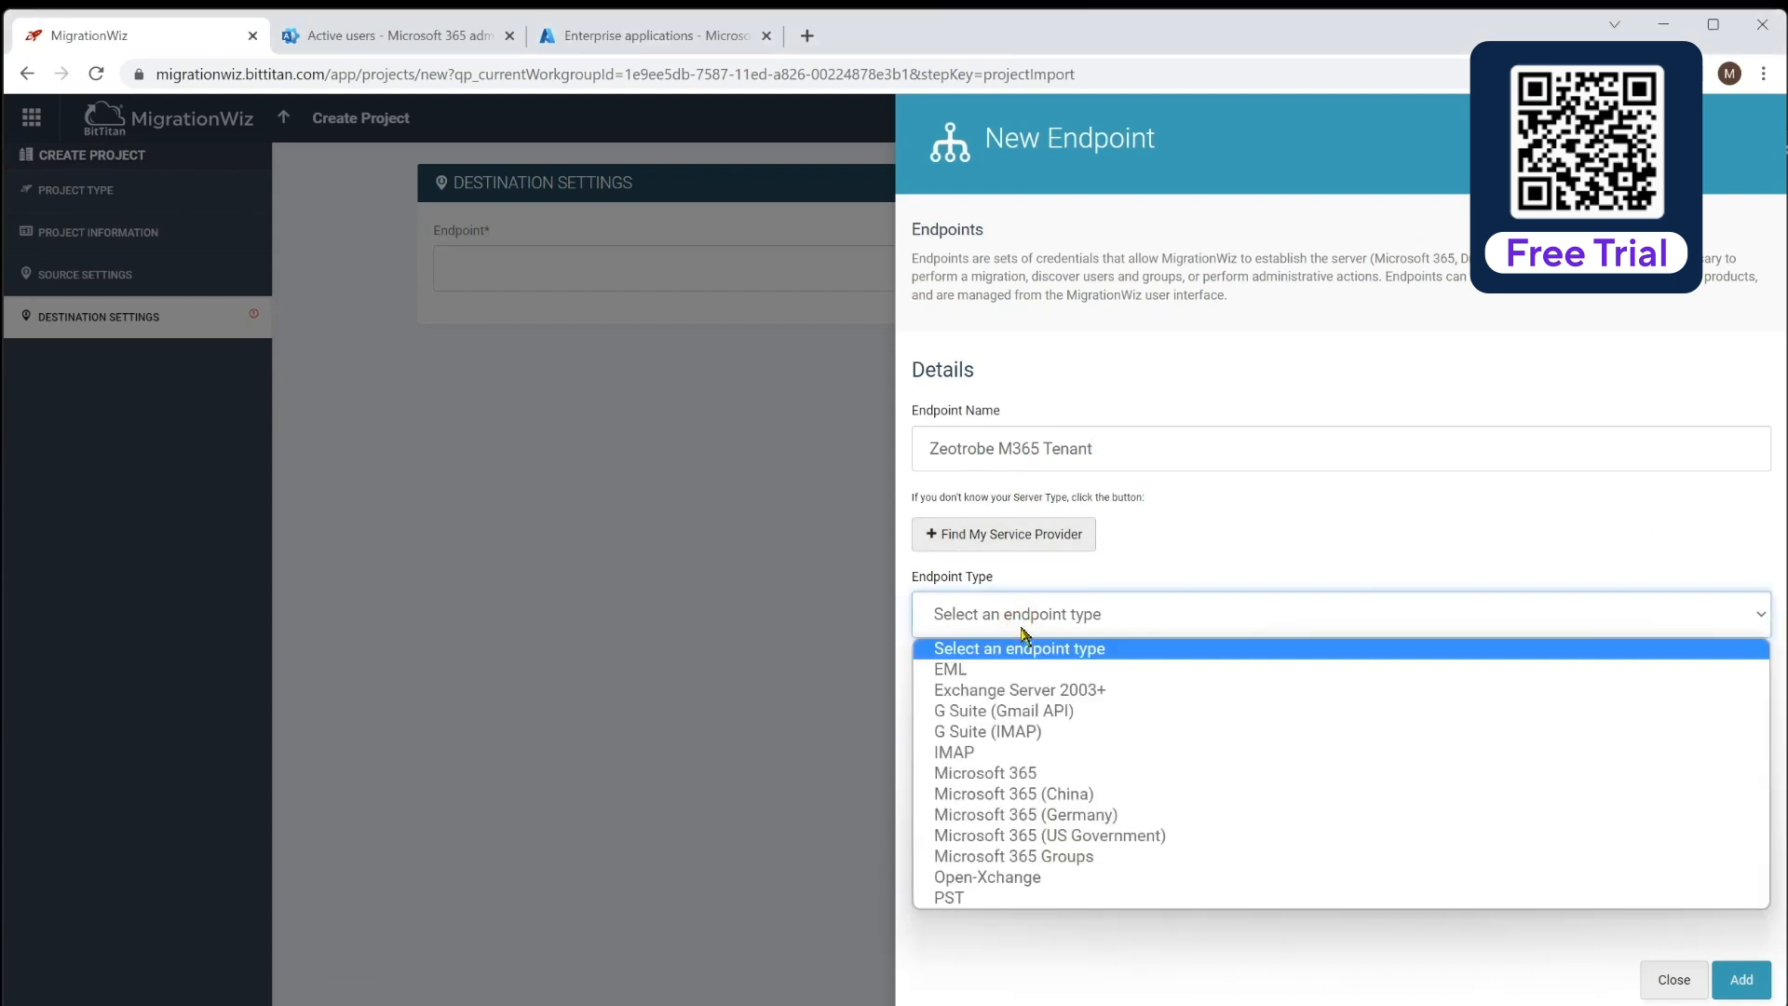
click(1023, 773)
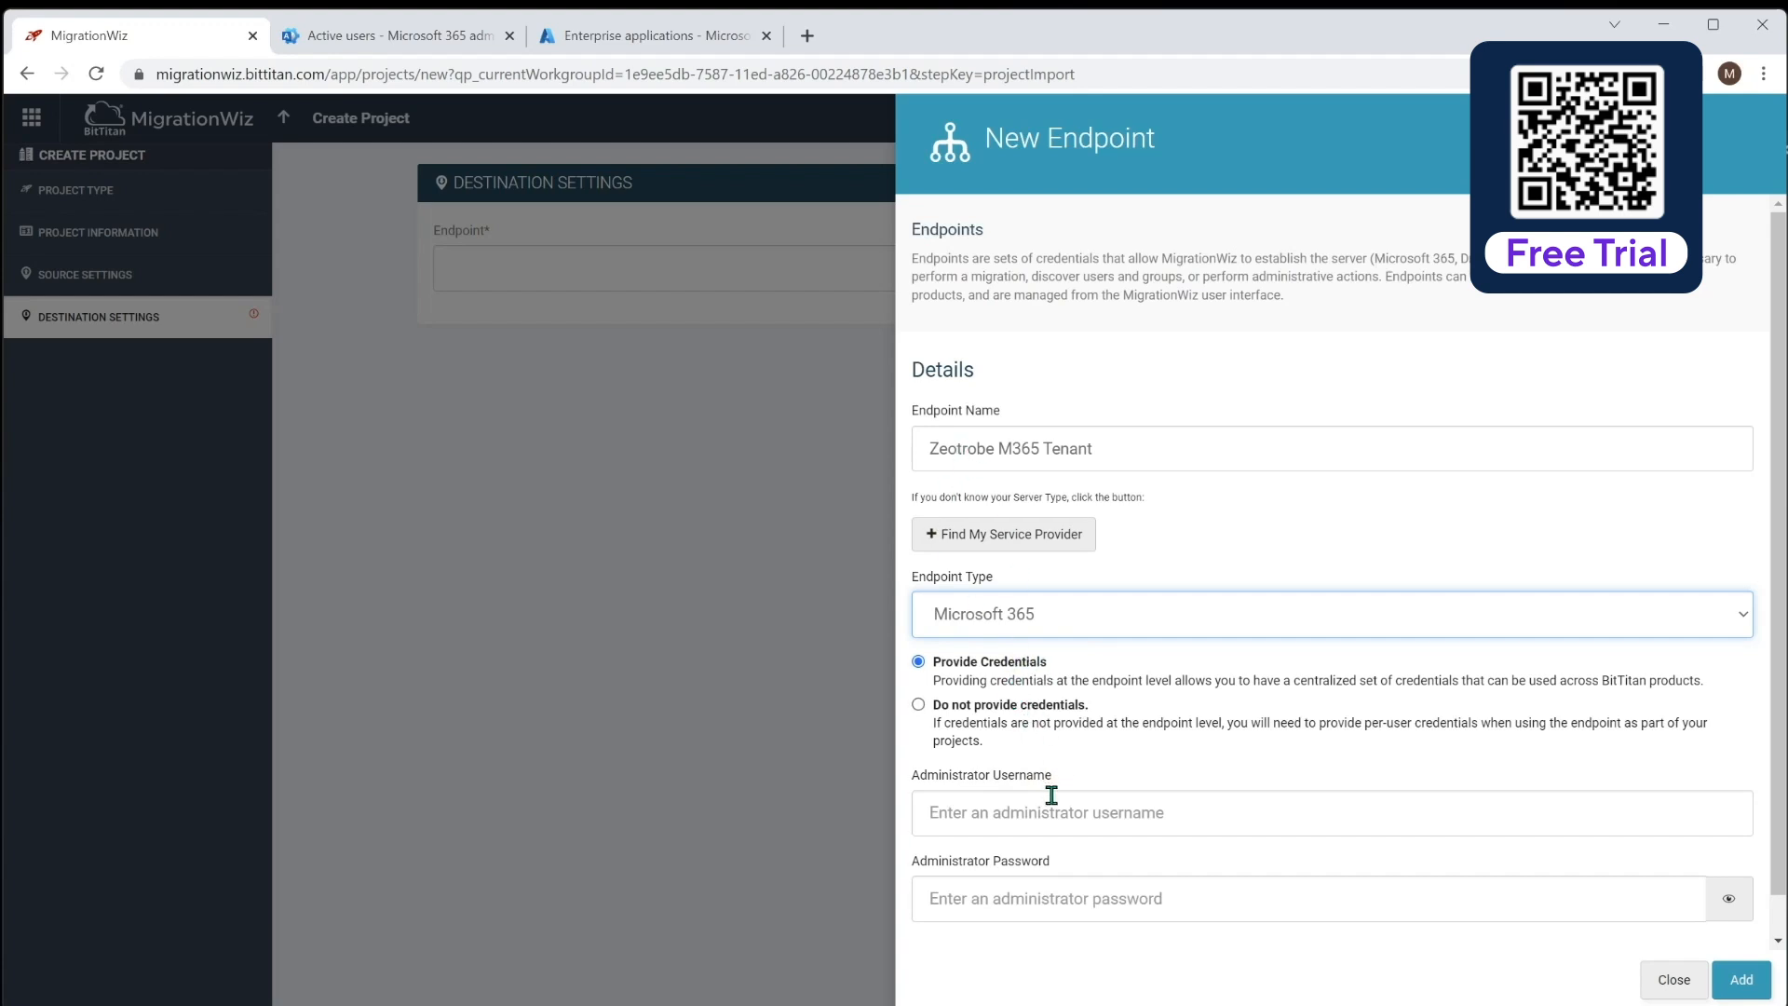
click(1135, 811)
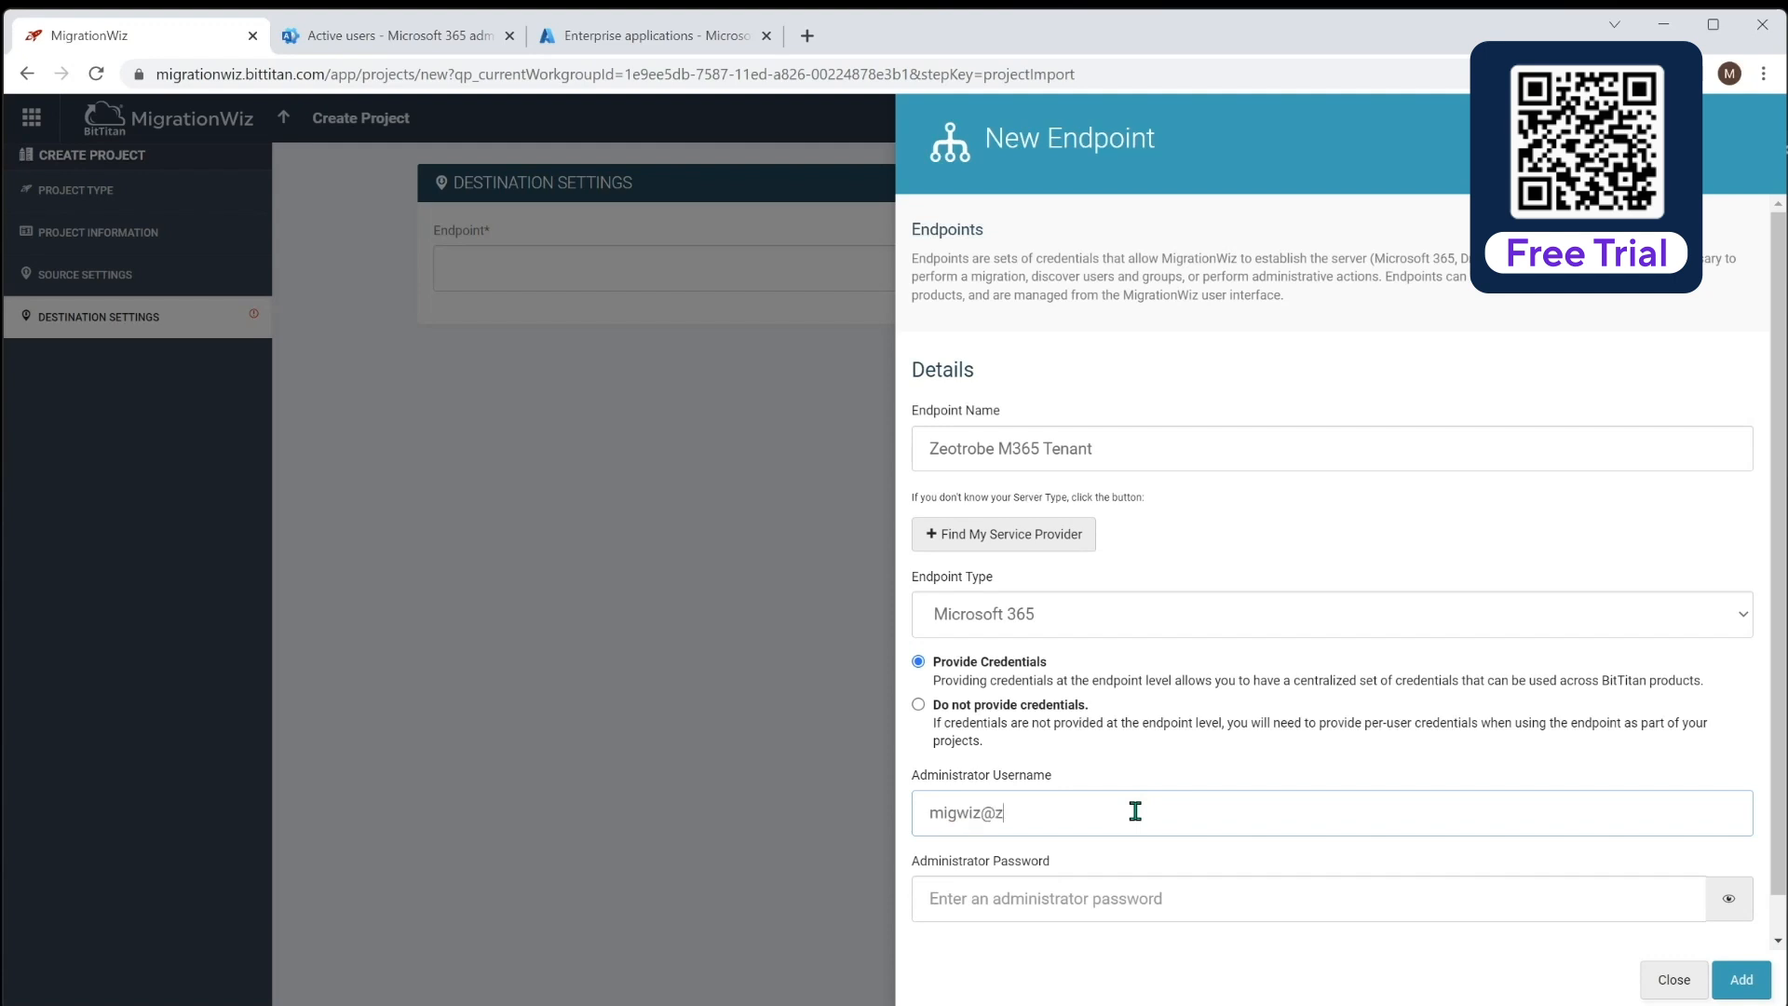
key(Tab)
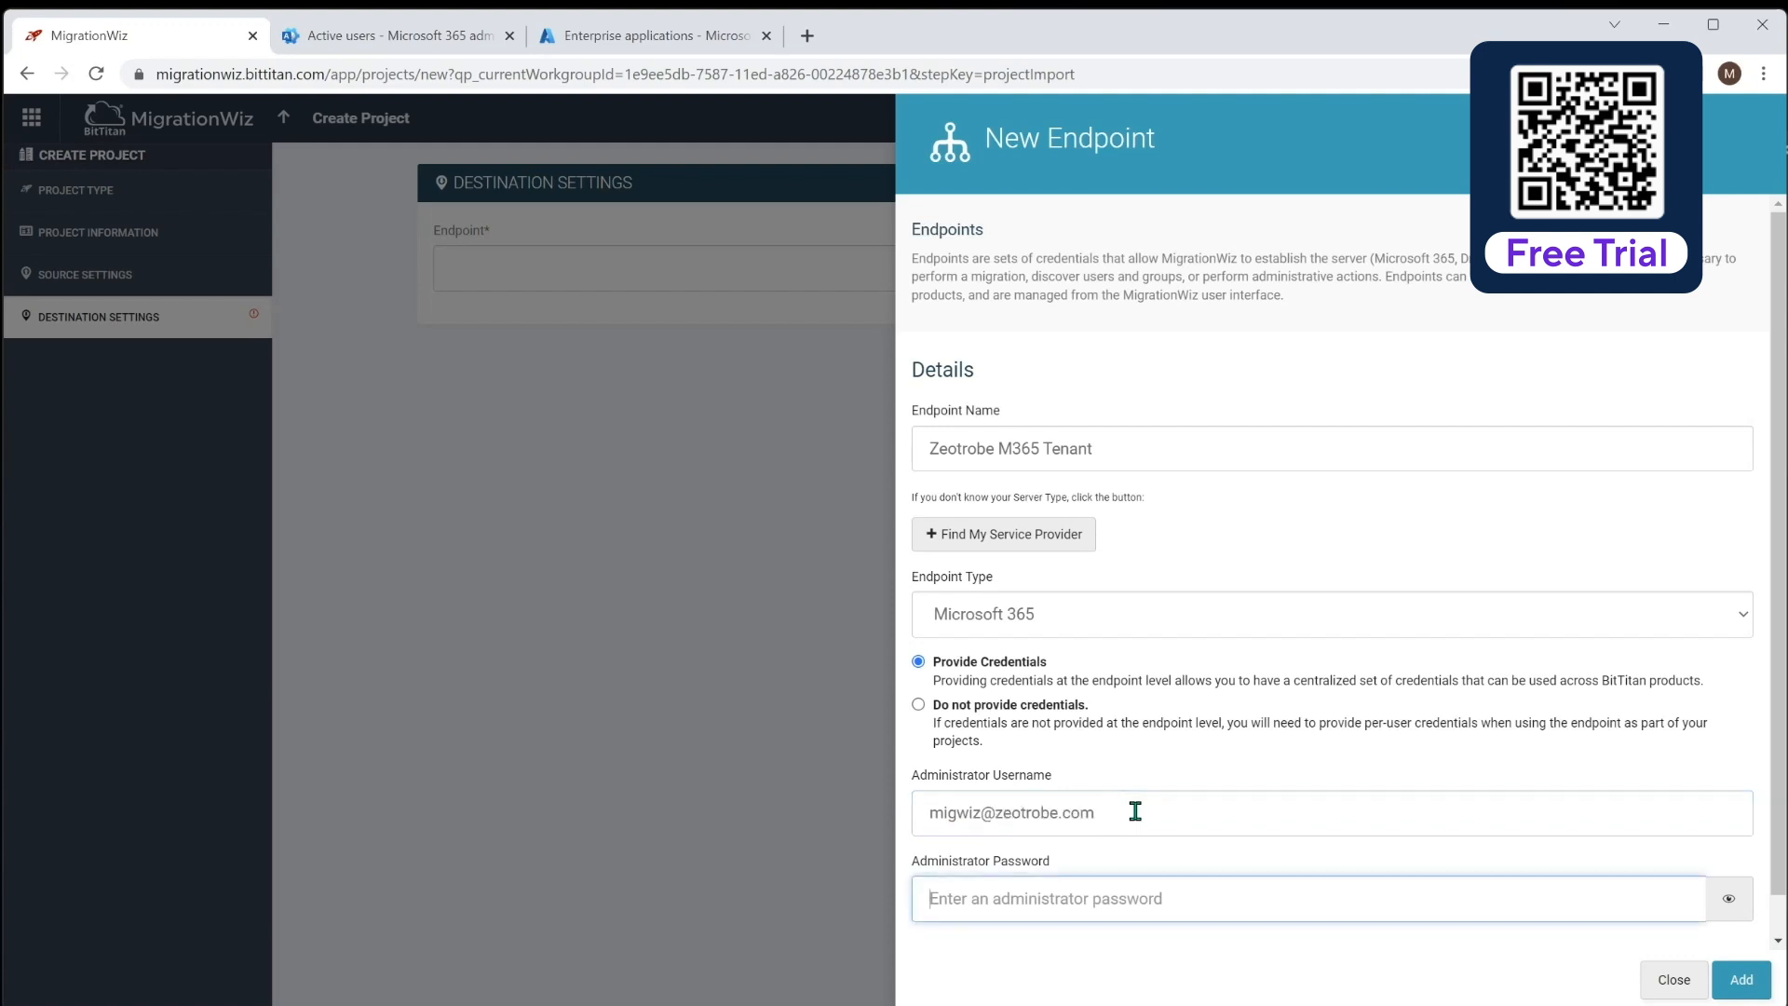
text(**)
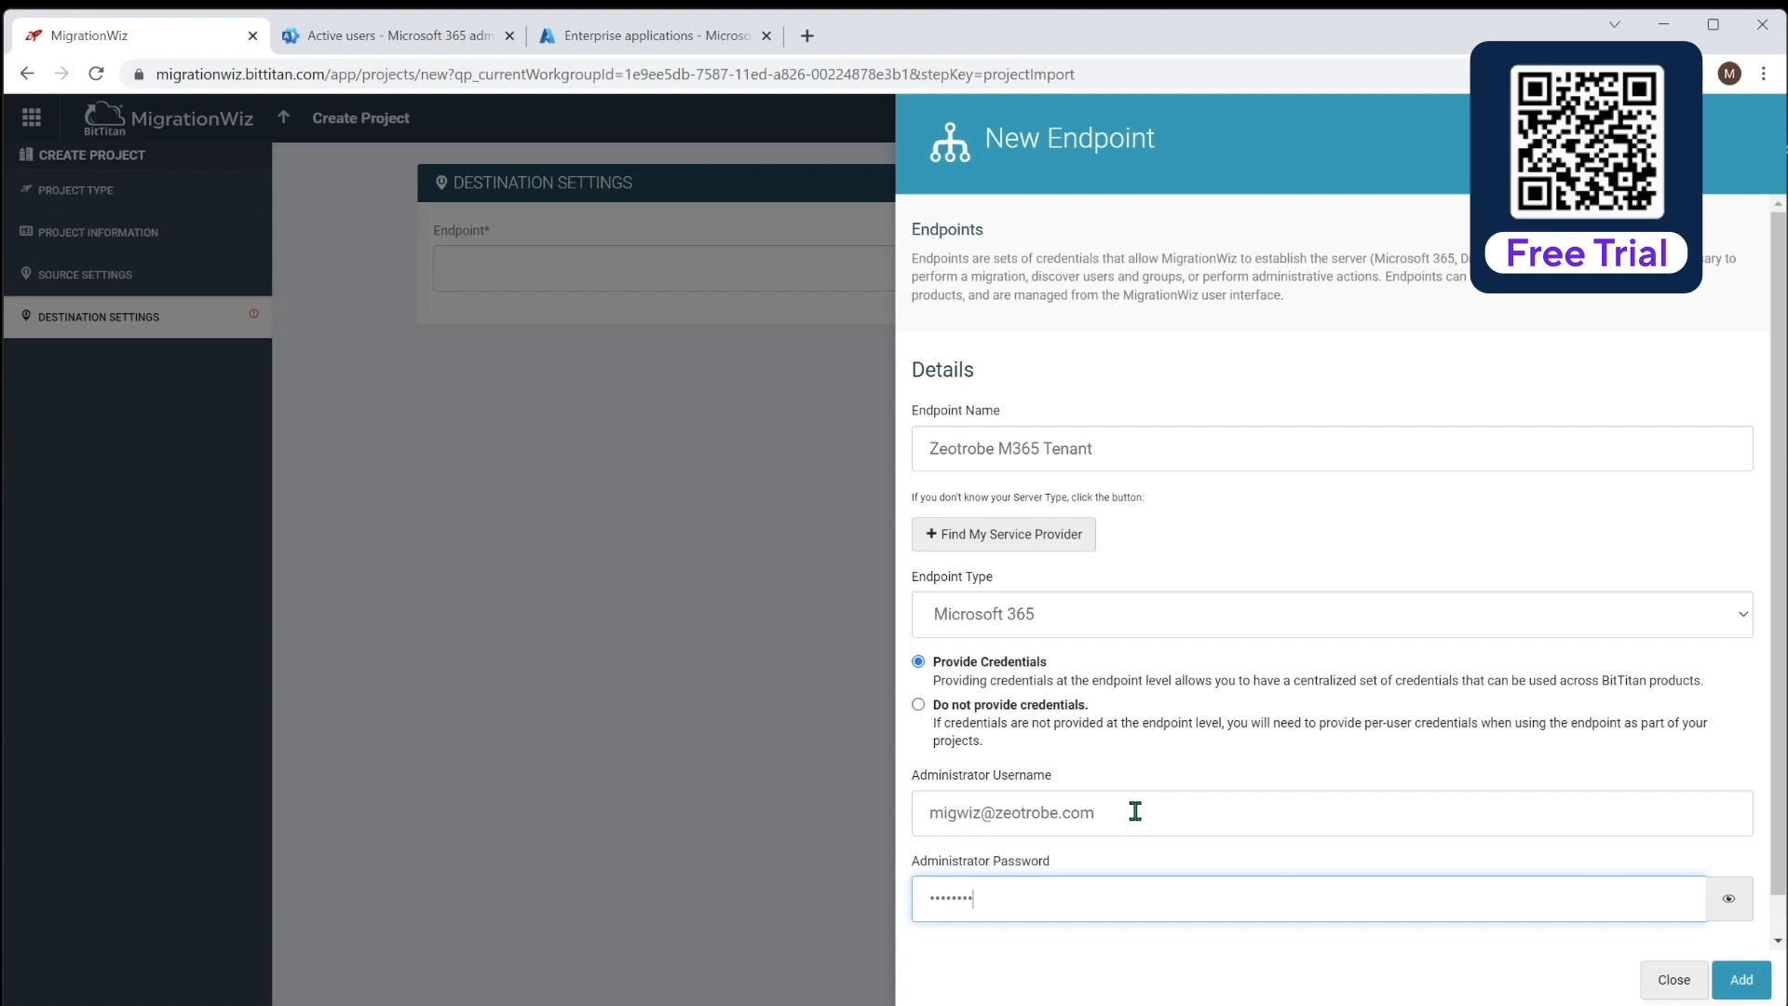
text(******)
click(1741, 980)
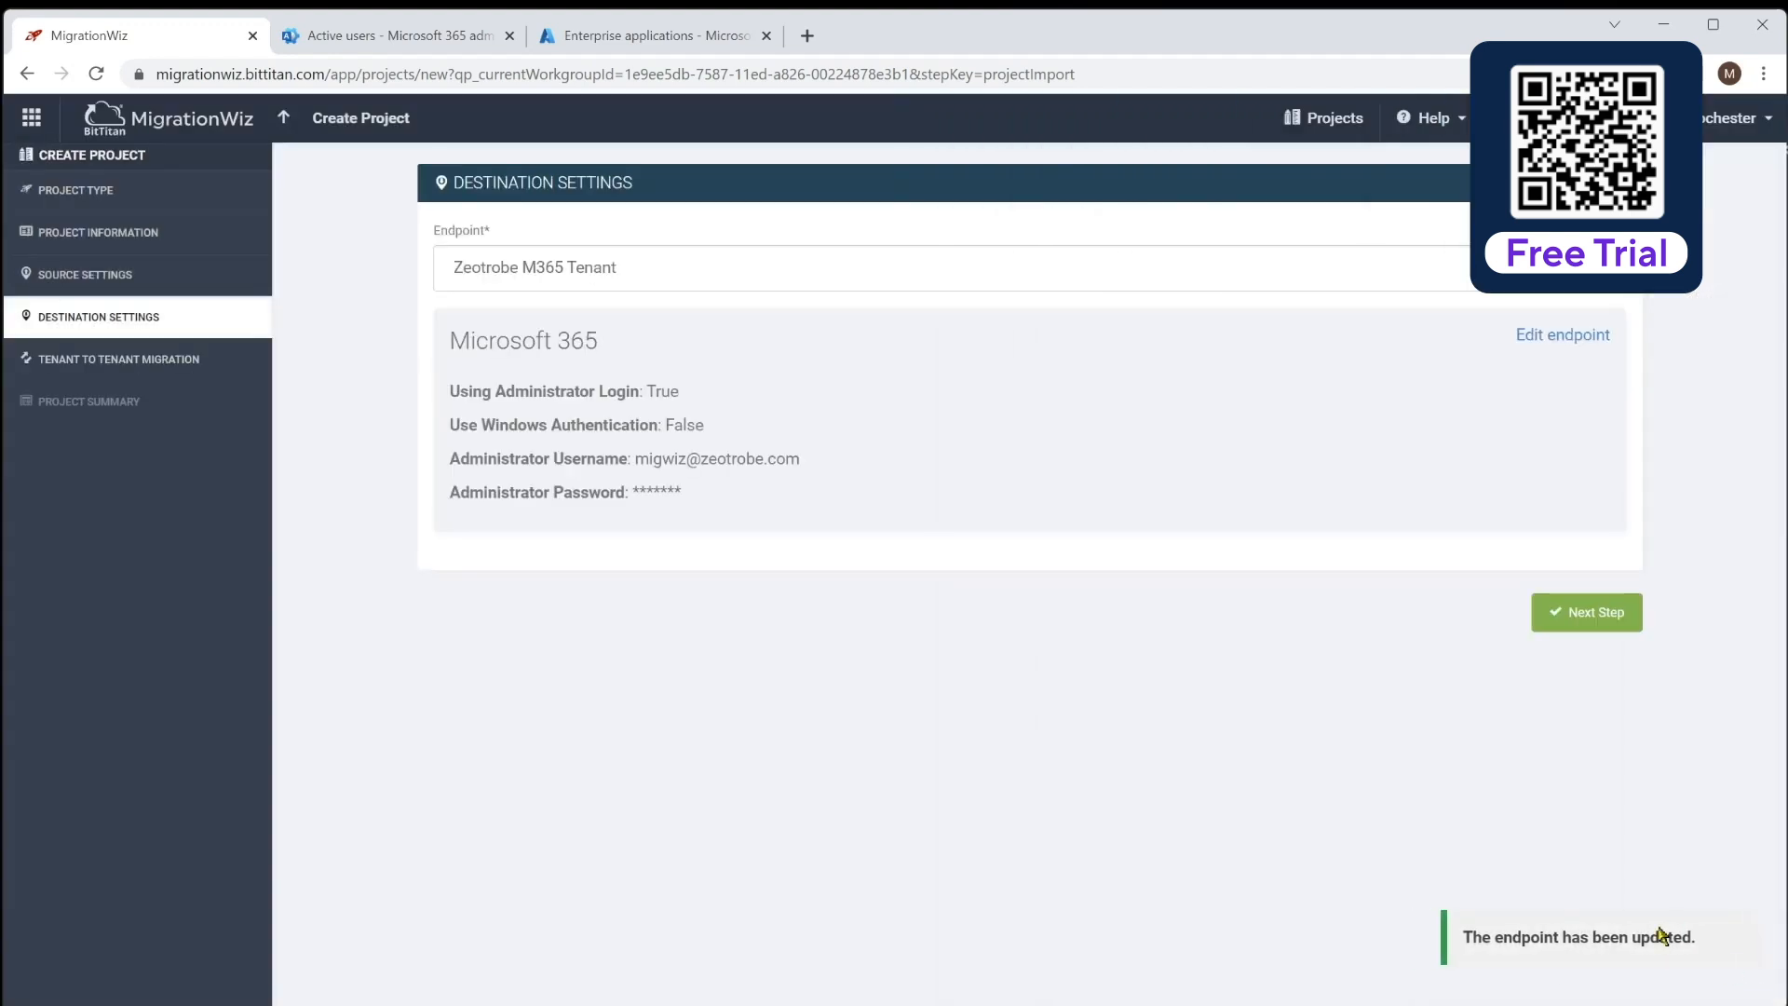
Leave tenant-to-tenant coexistence off and save Demo Project to its summary
click(1611, 615)
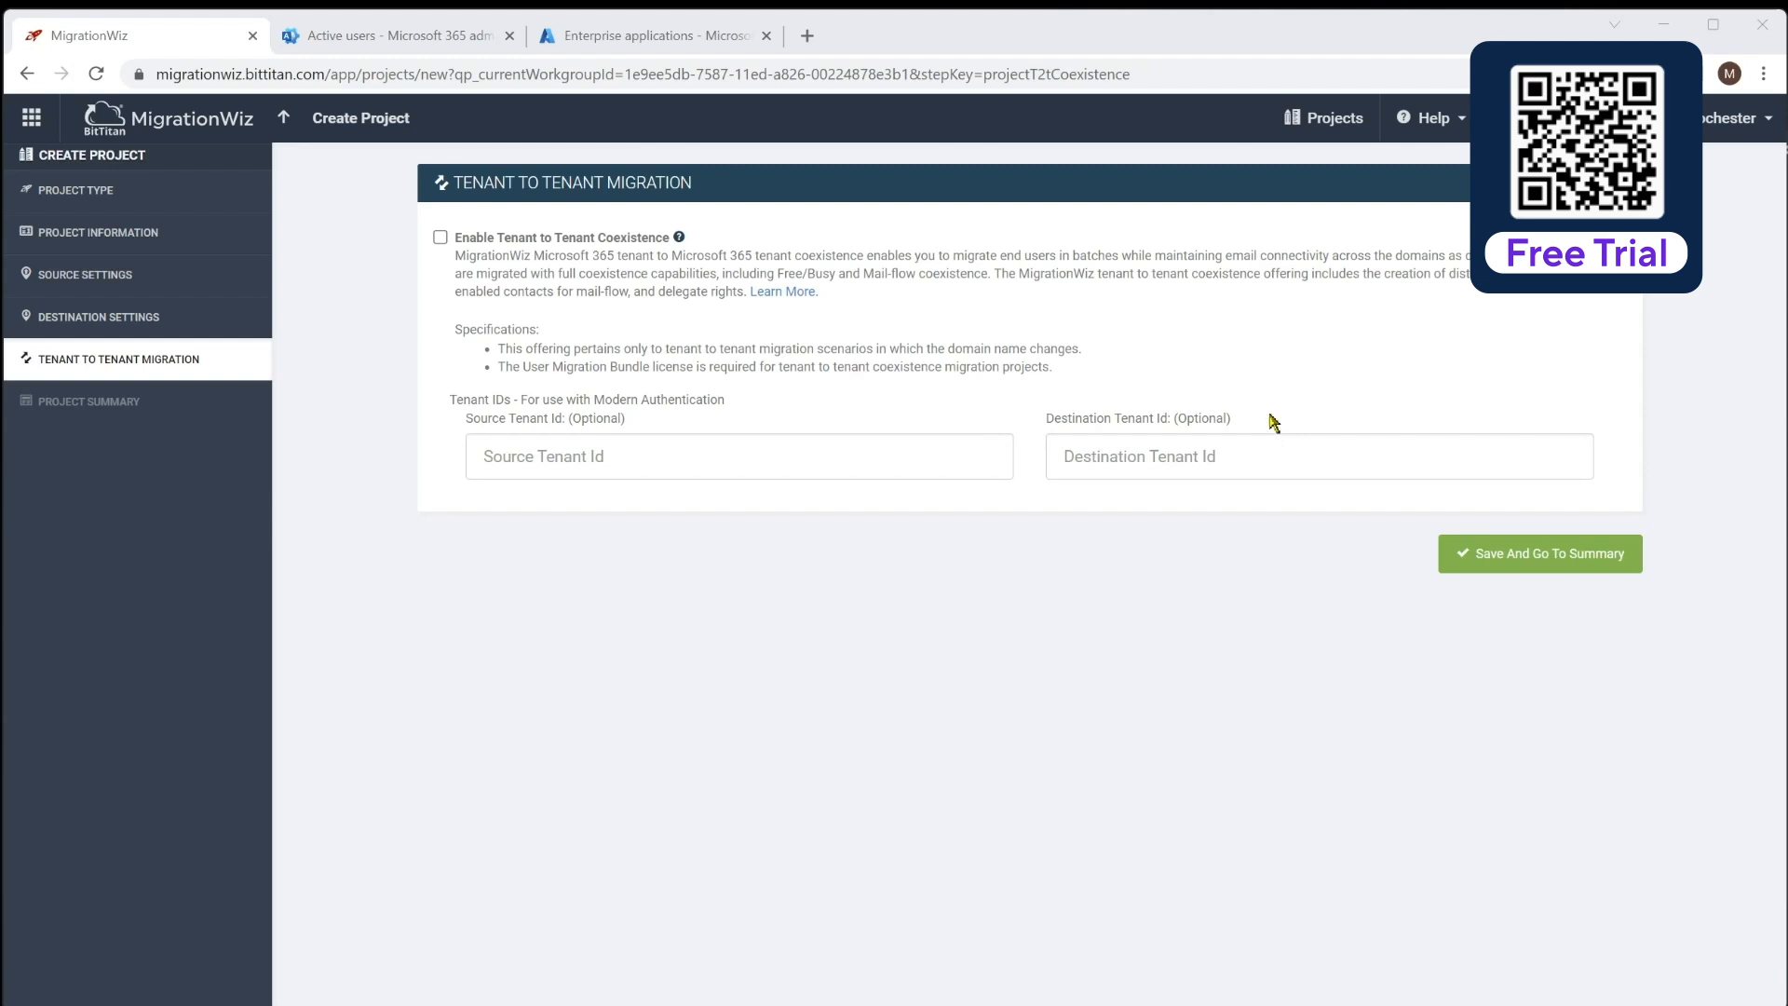
click(1564, 555)
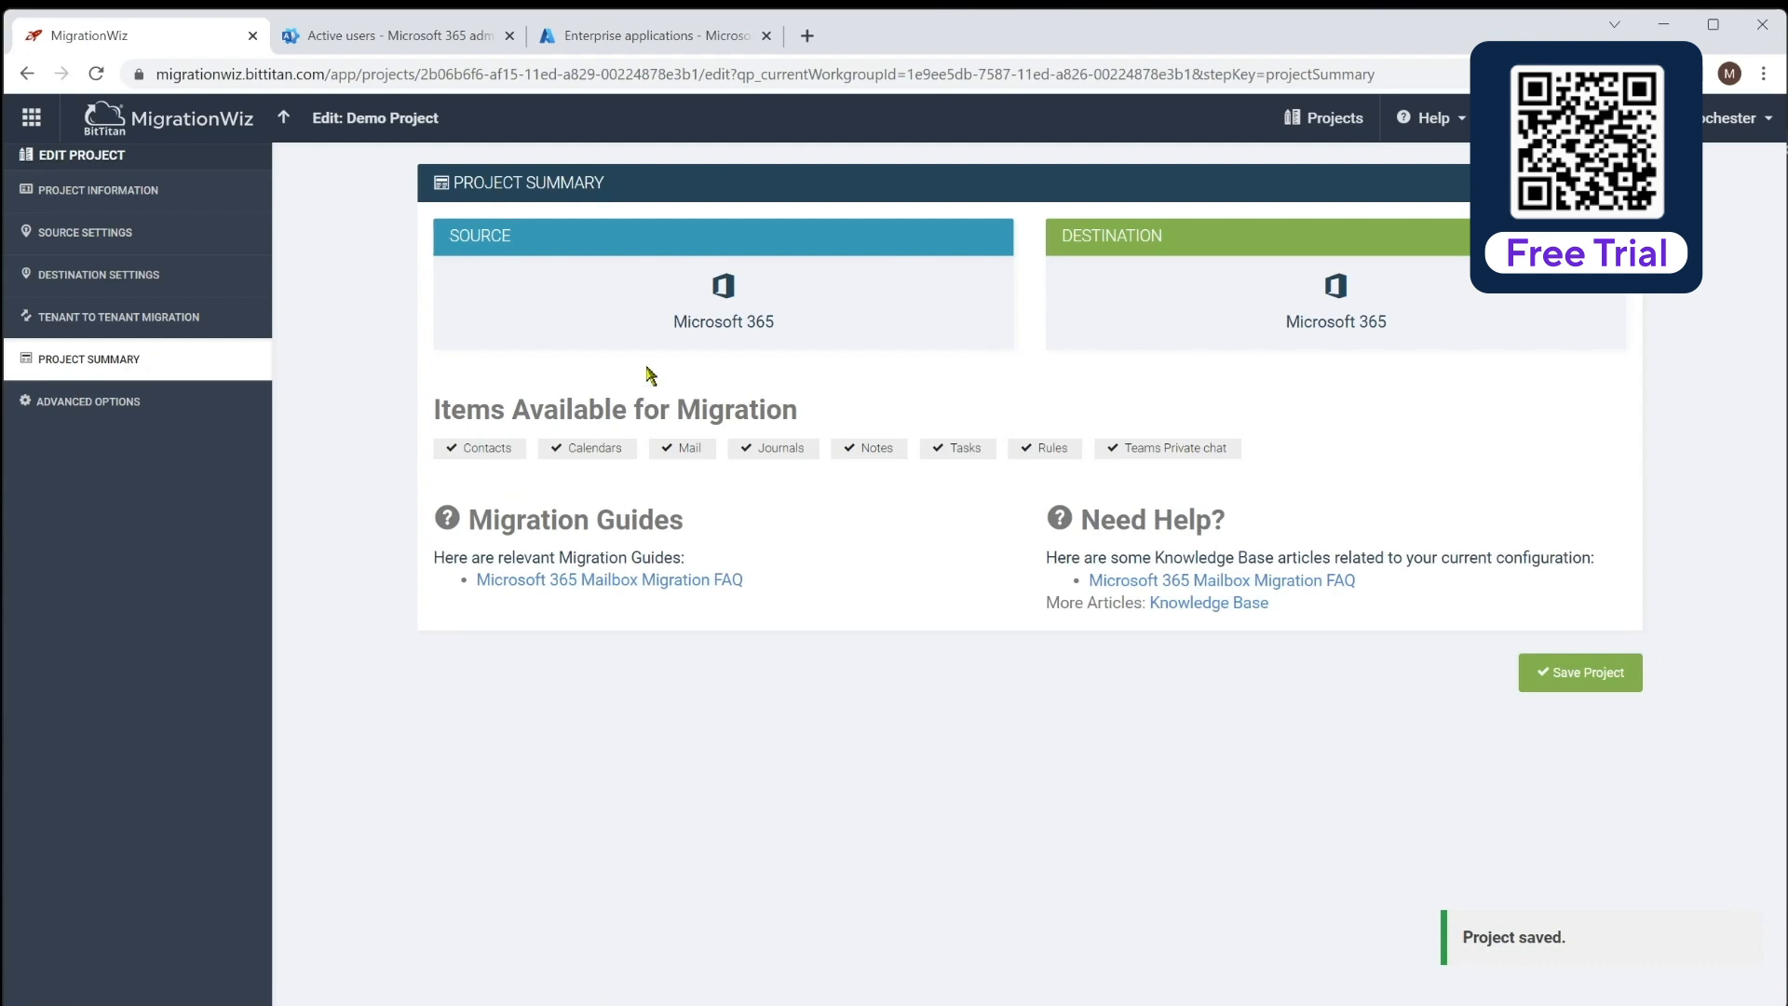
Save Demo Project and launch MSPComplete from the BitTitan app launcher
click(1593, 676)
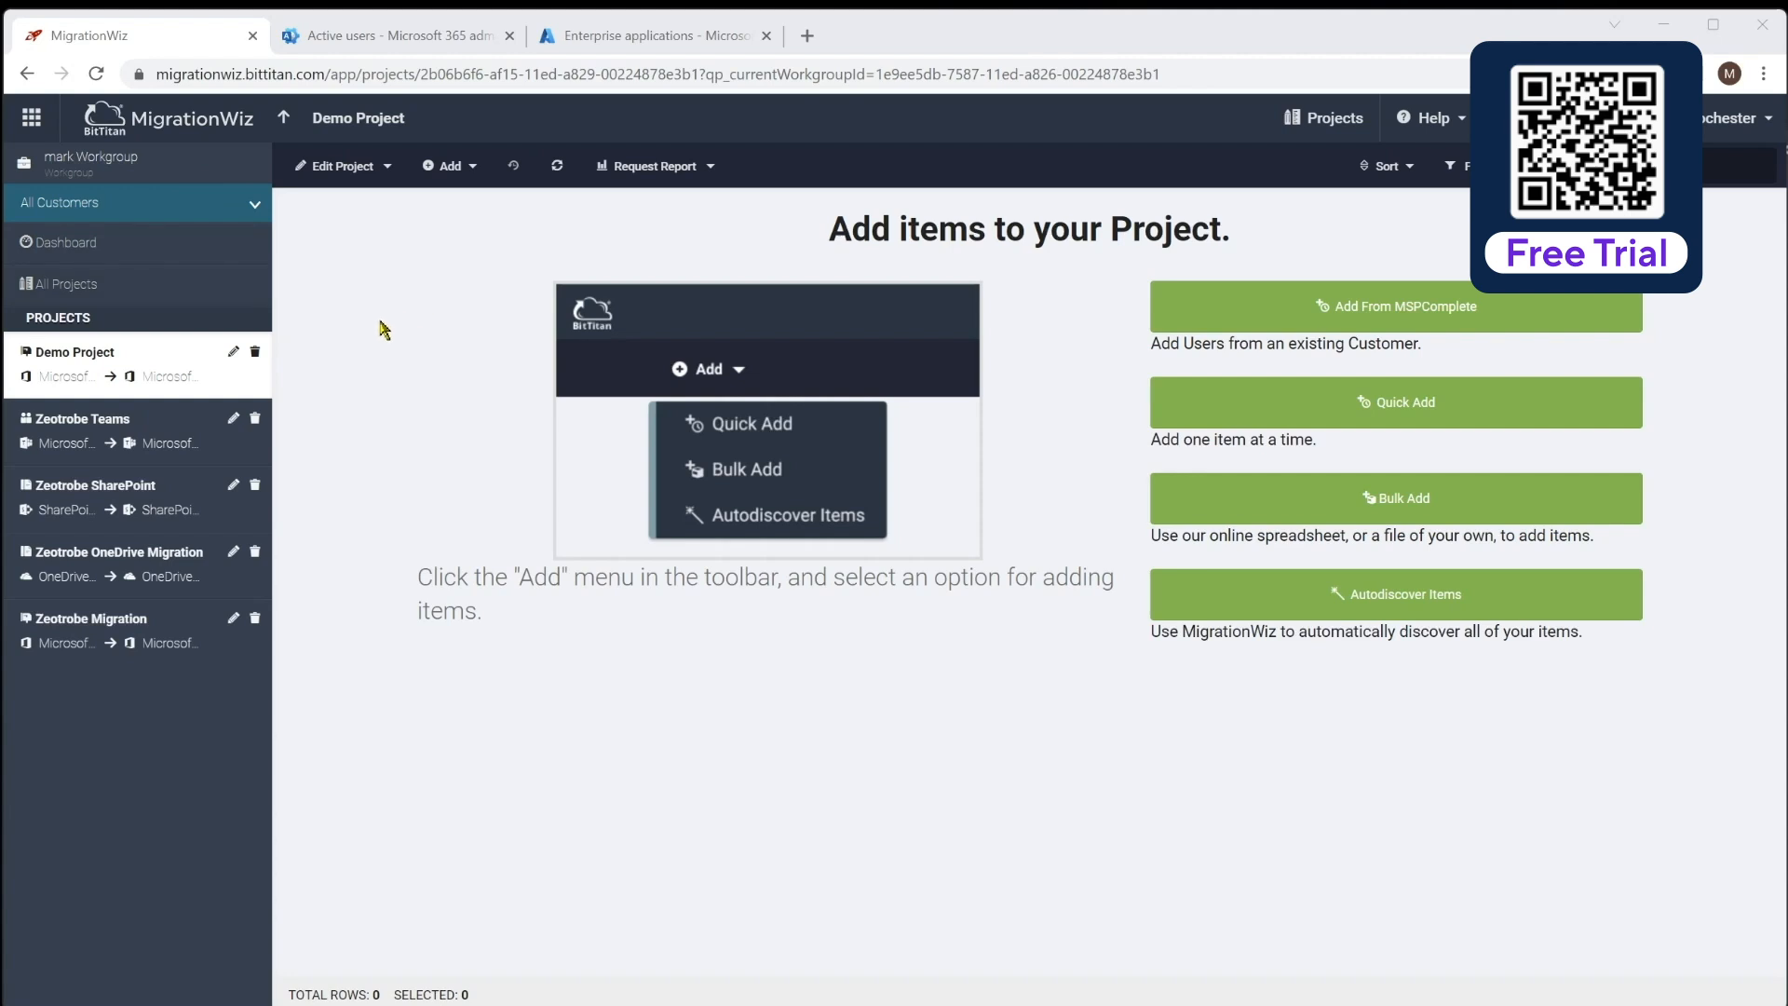
click(31, 119)
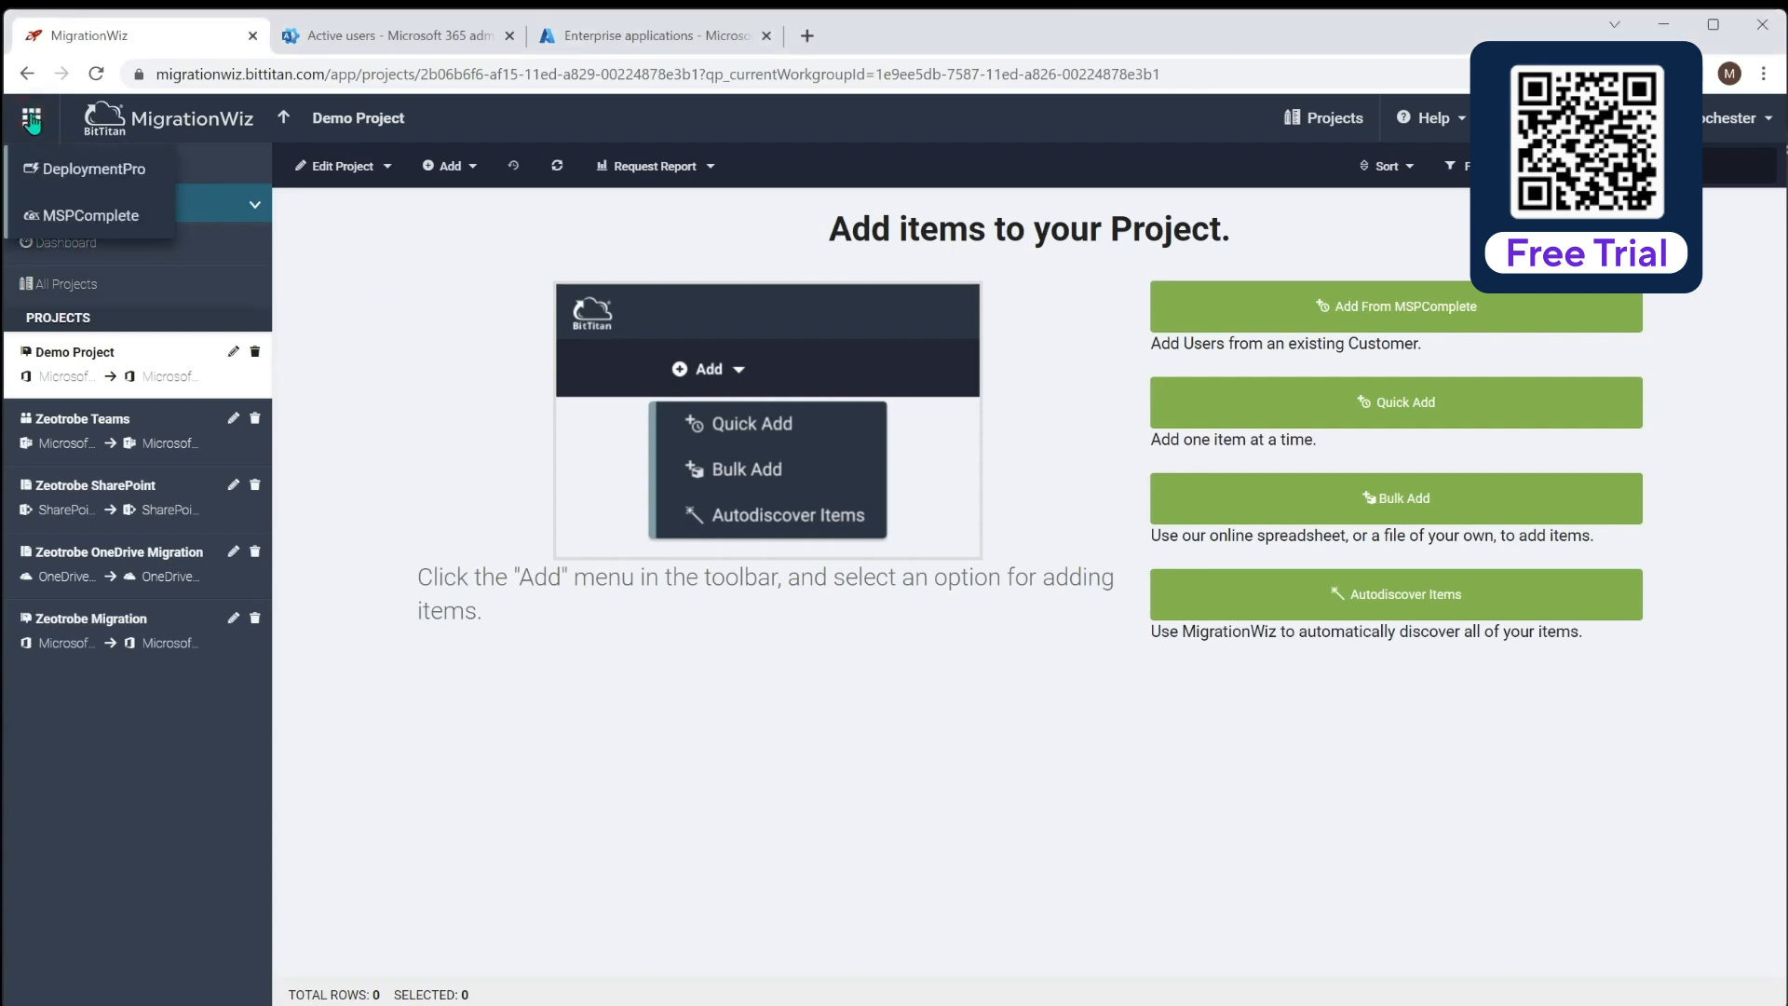
click(103, 216)
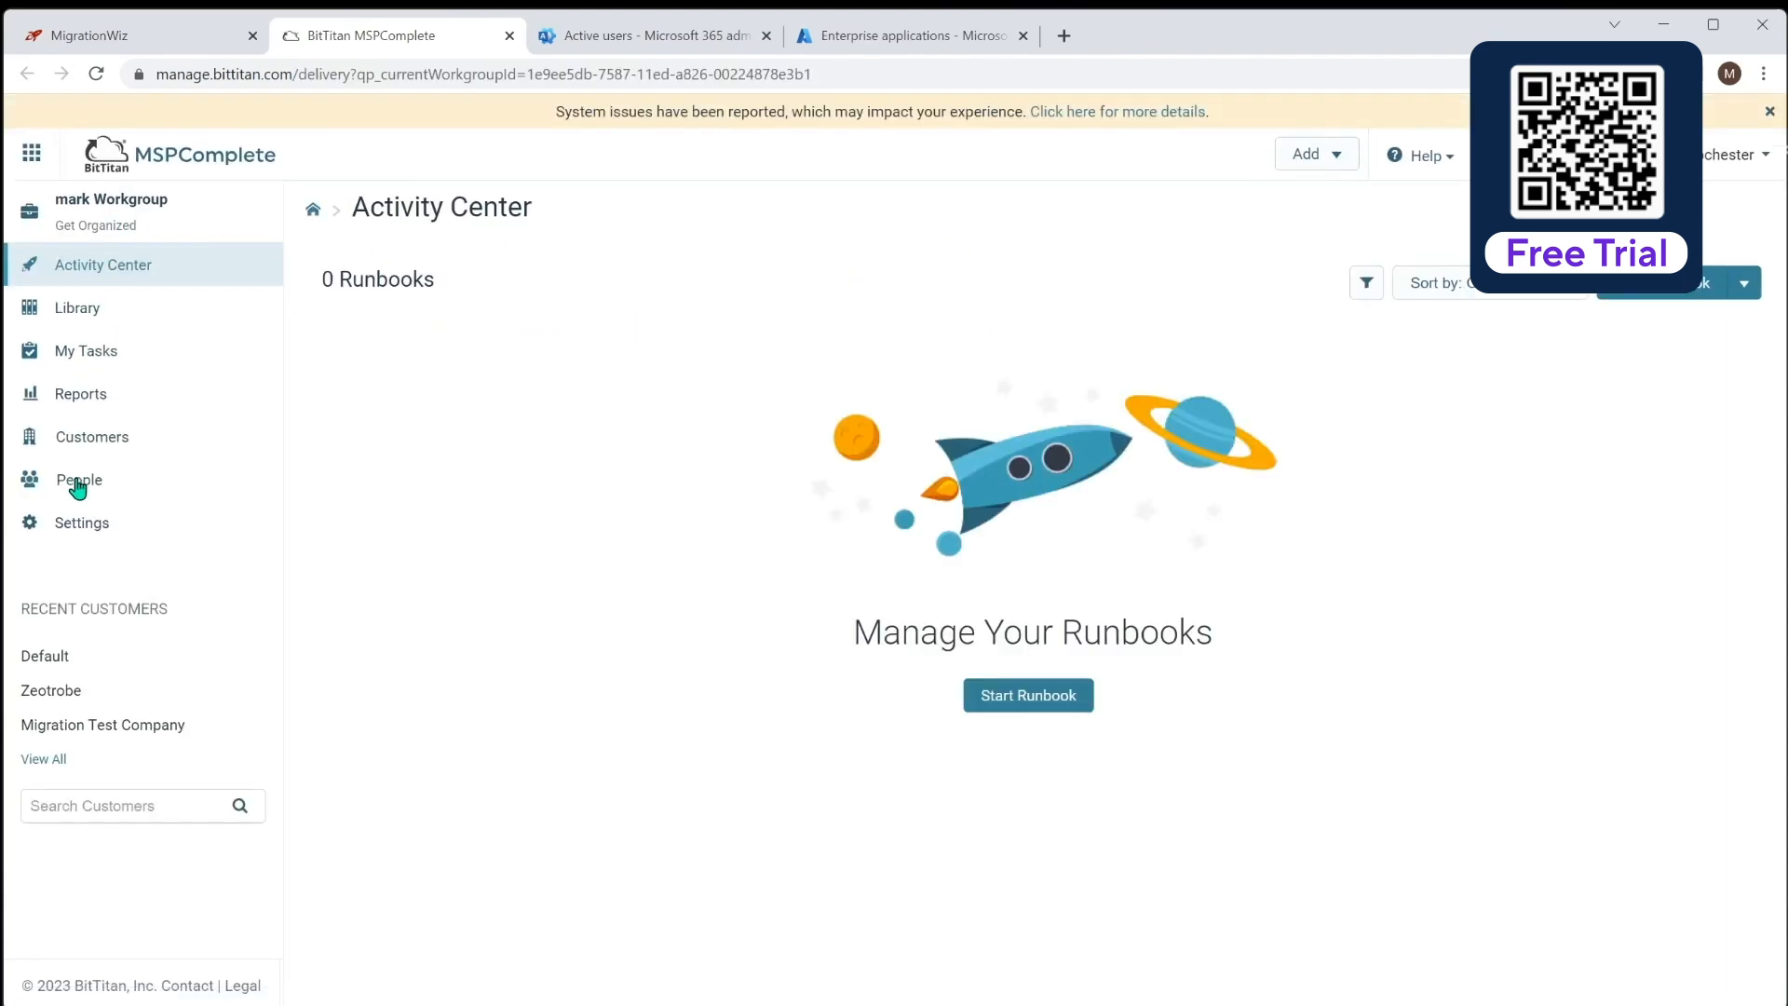
Open Migration Test Company from MSPComplete Customers and view its Endpoints
click(82, 443)
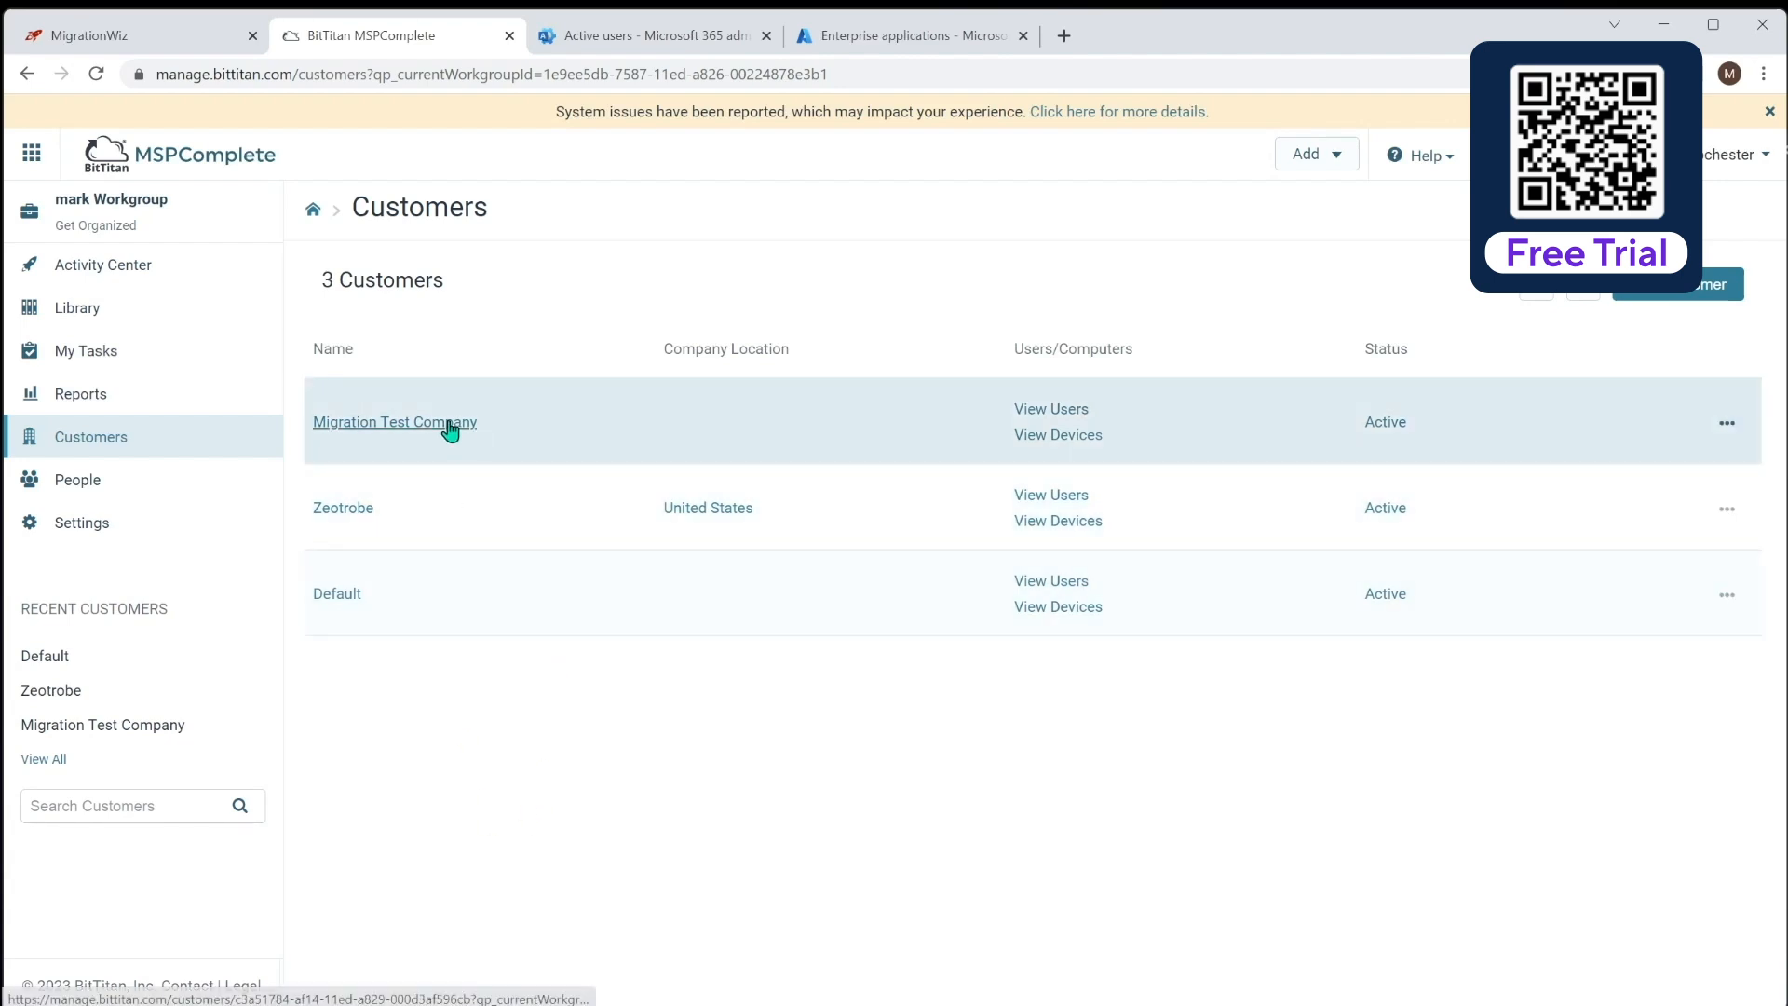
click(451, 423)
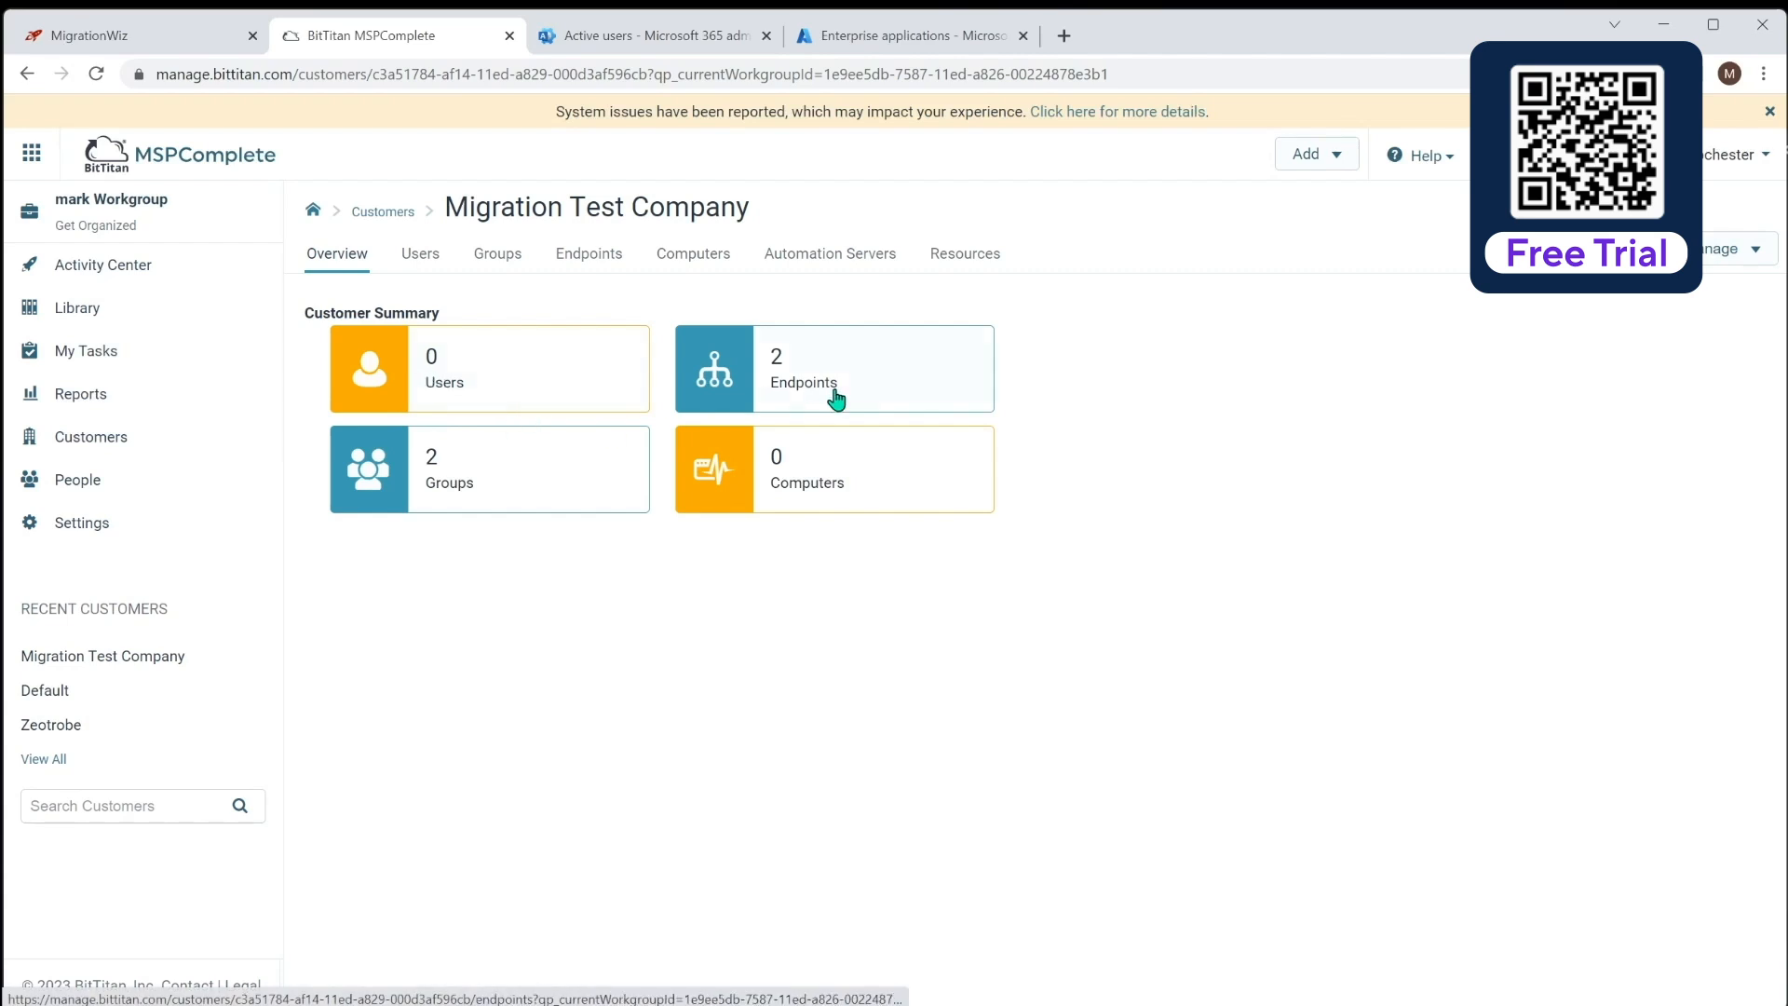
click(783, 357)
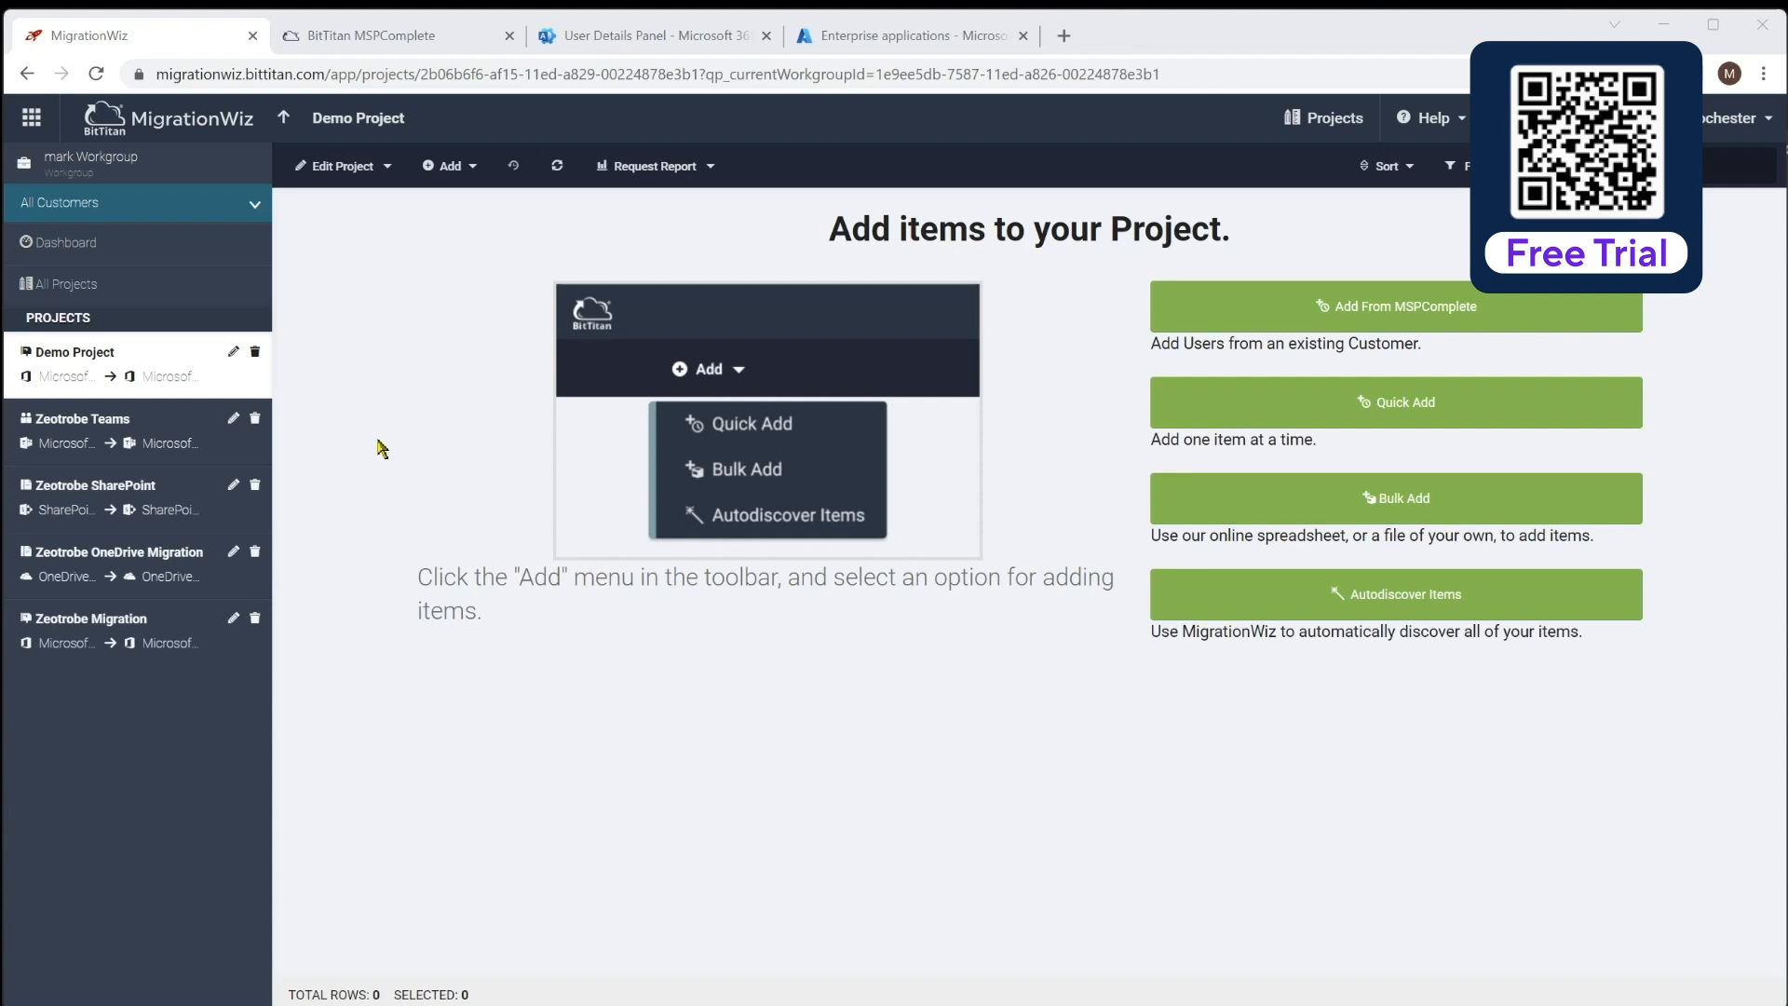
Open Zeotrobe Migration from the projects list, briefly checking Microsoft 365 active users
click(286, 121)
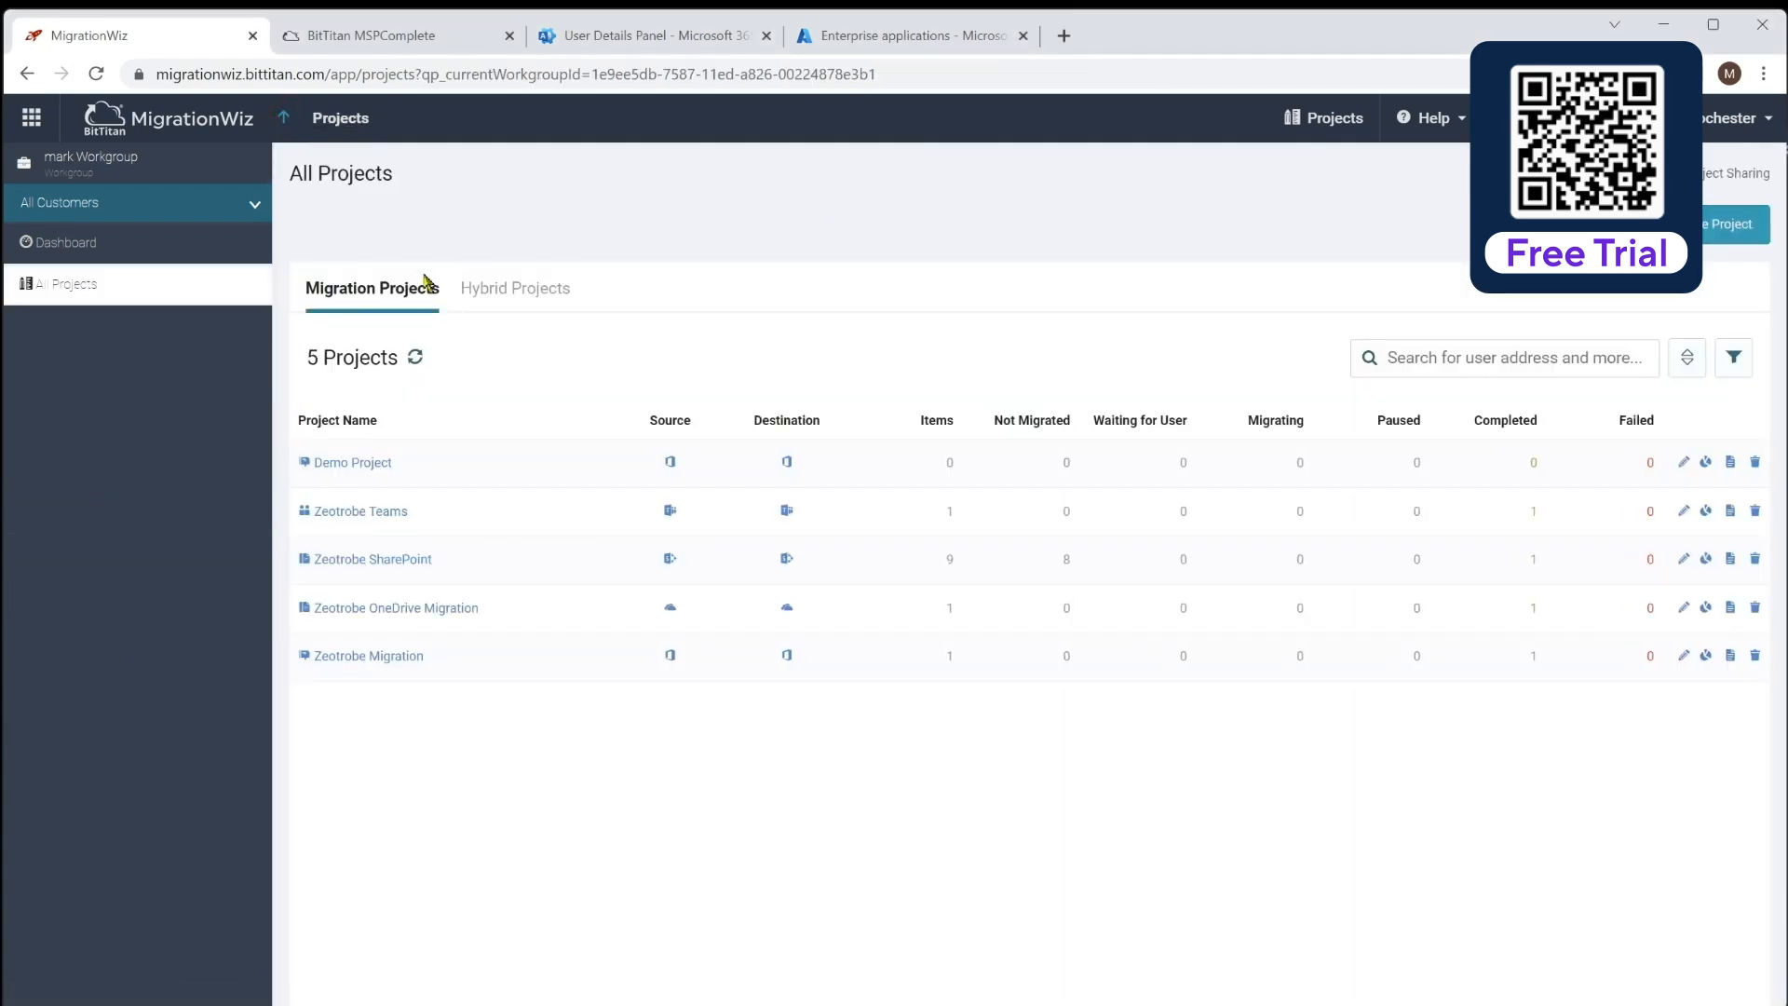
click(365, 657)
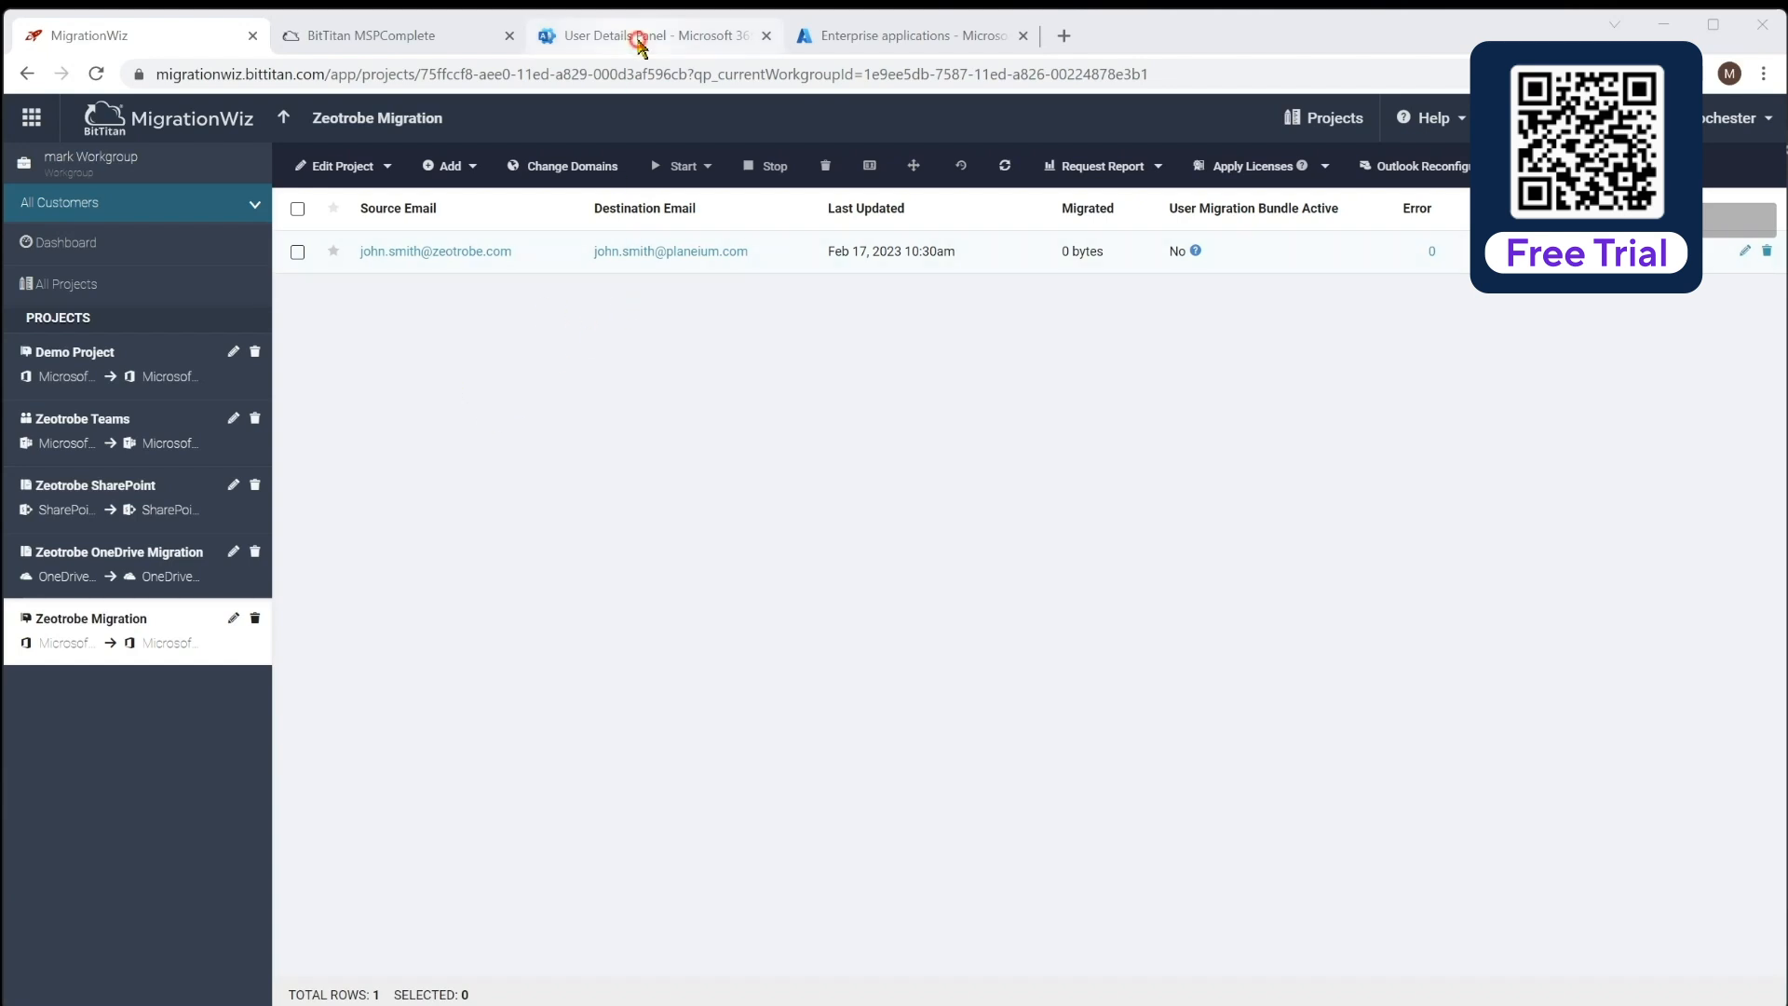
click(639, 39)
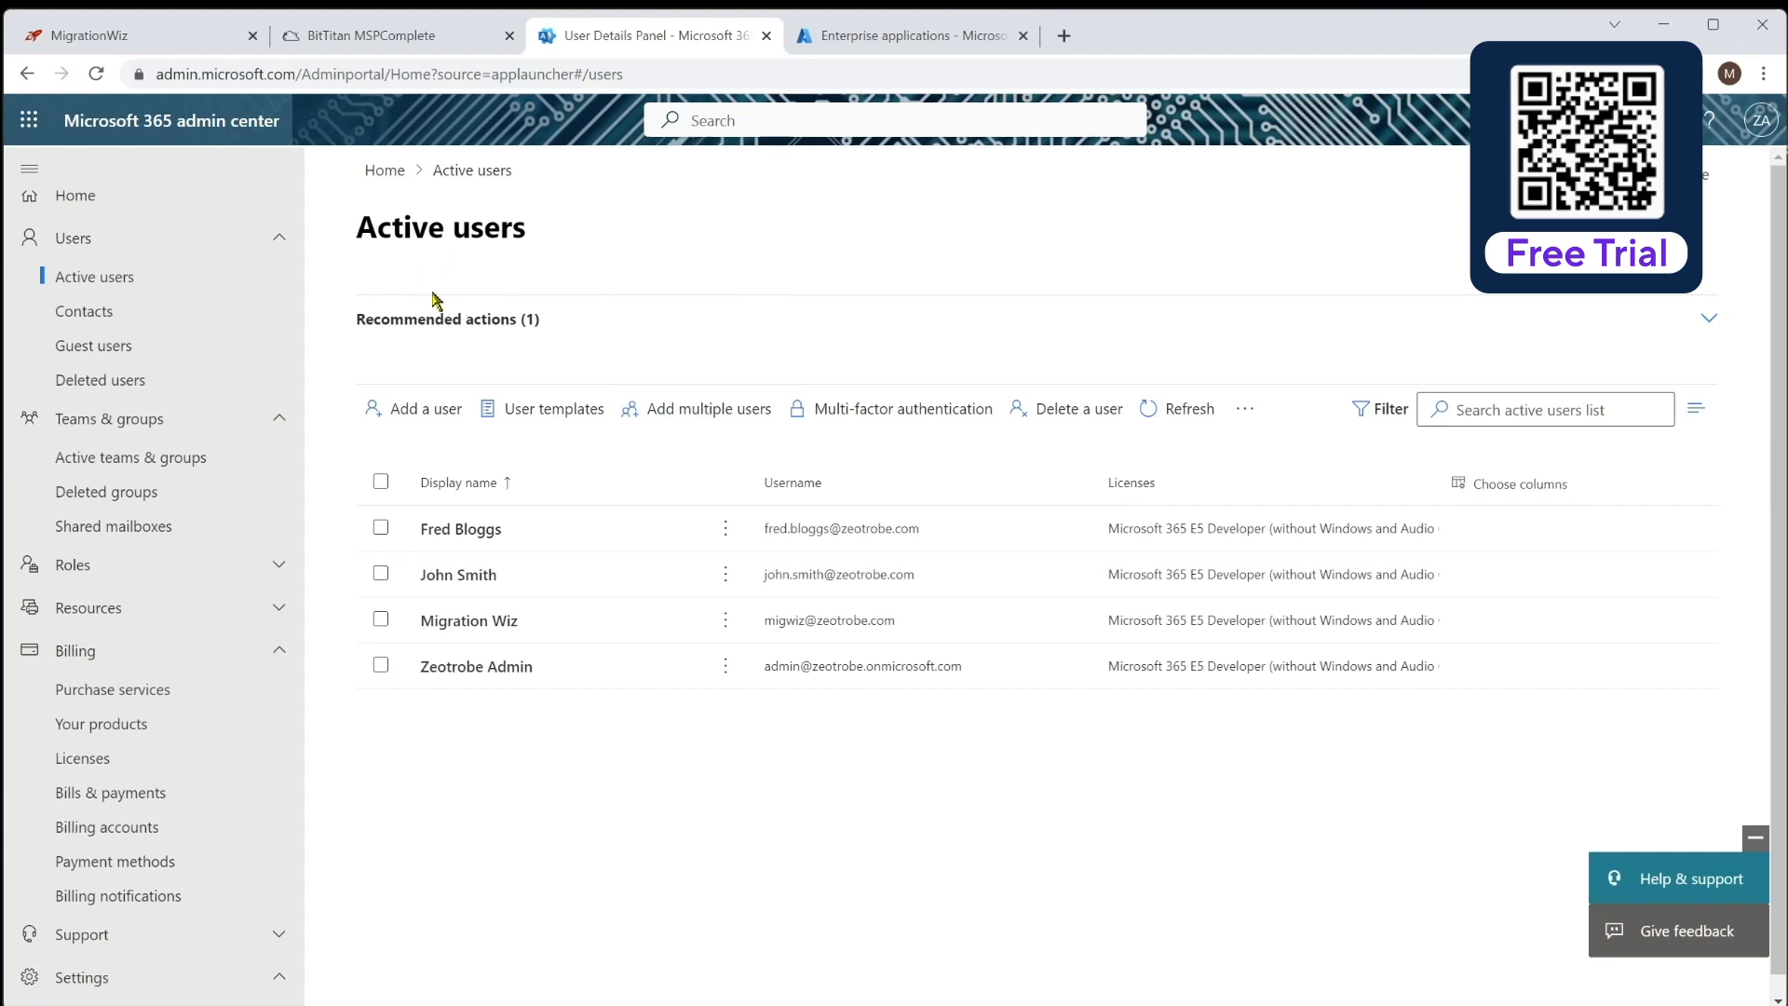
click(94, 39)
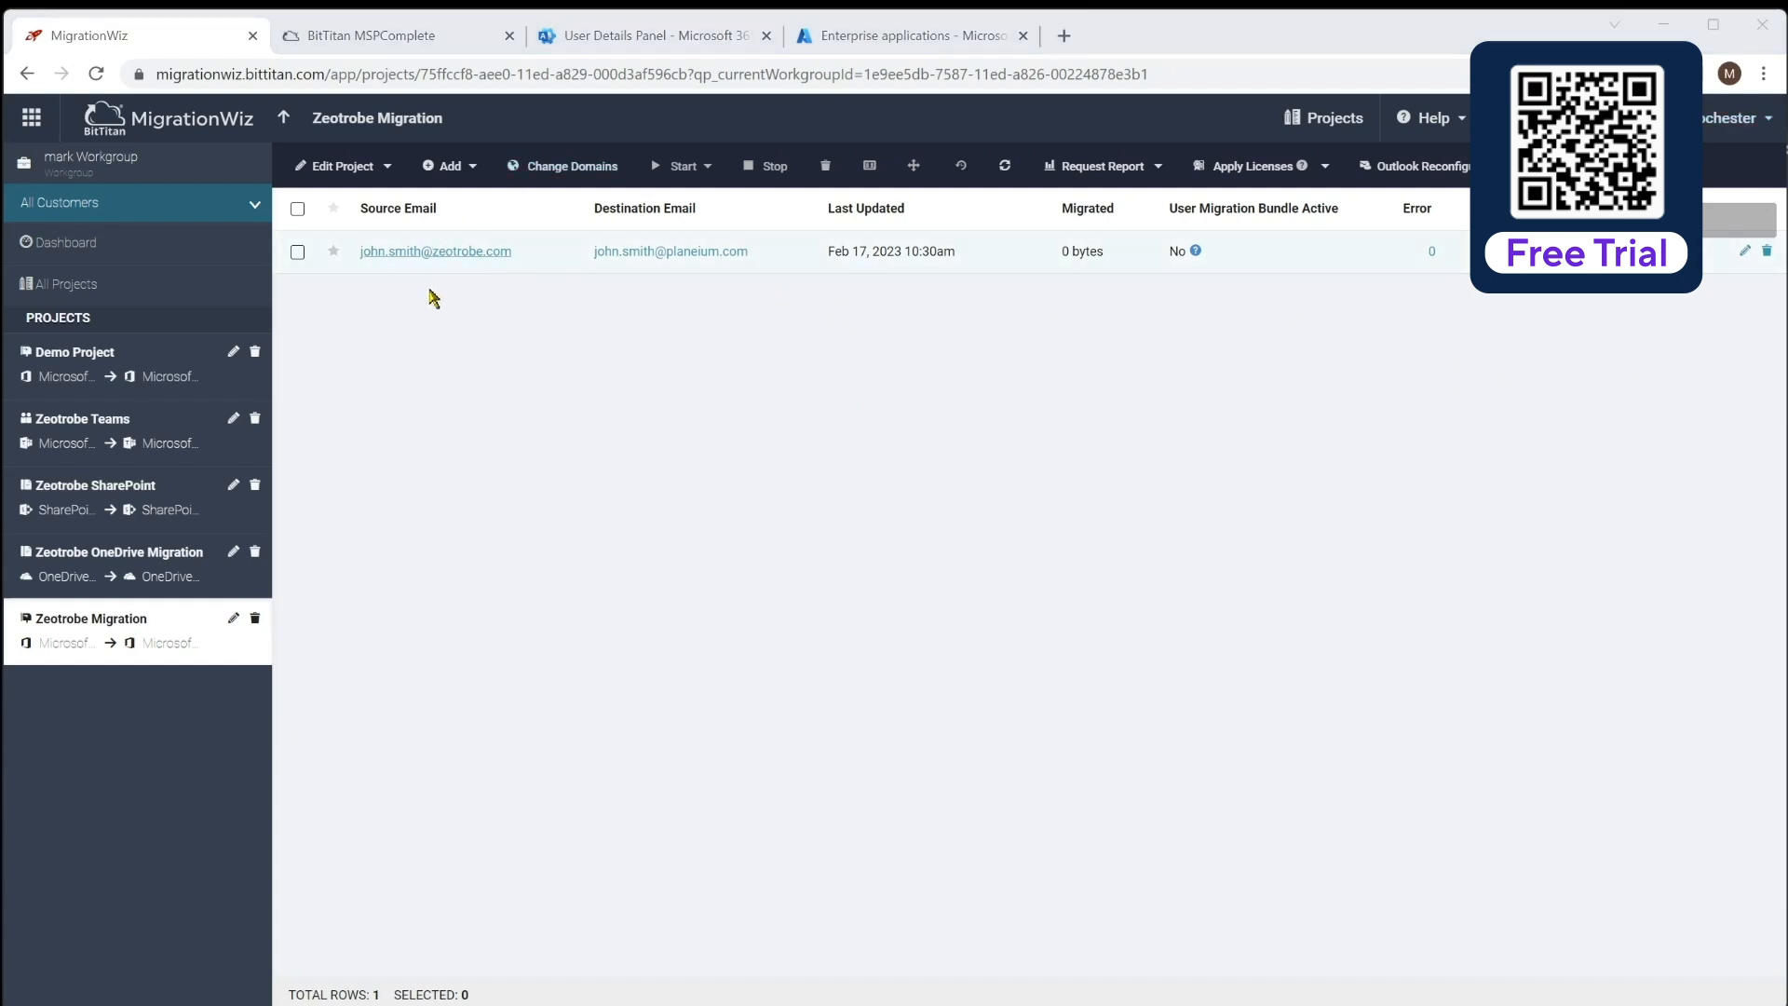
click(473, 167)
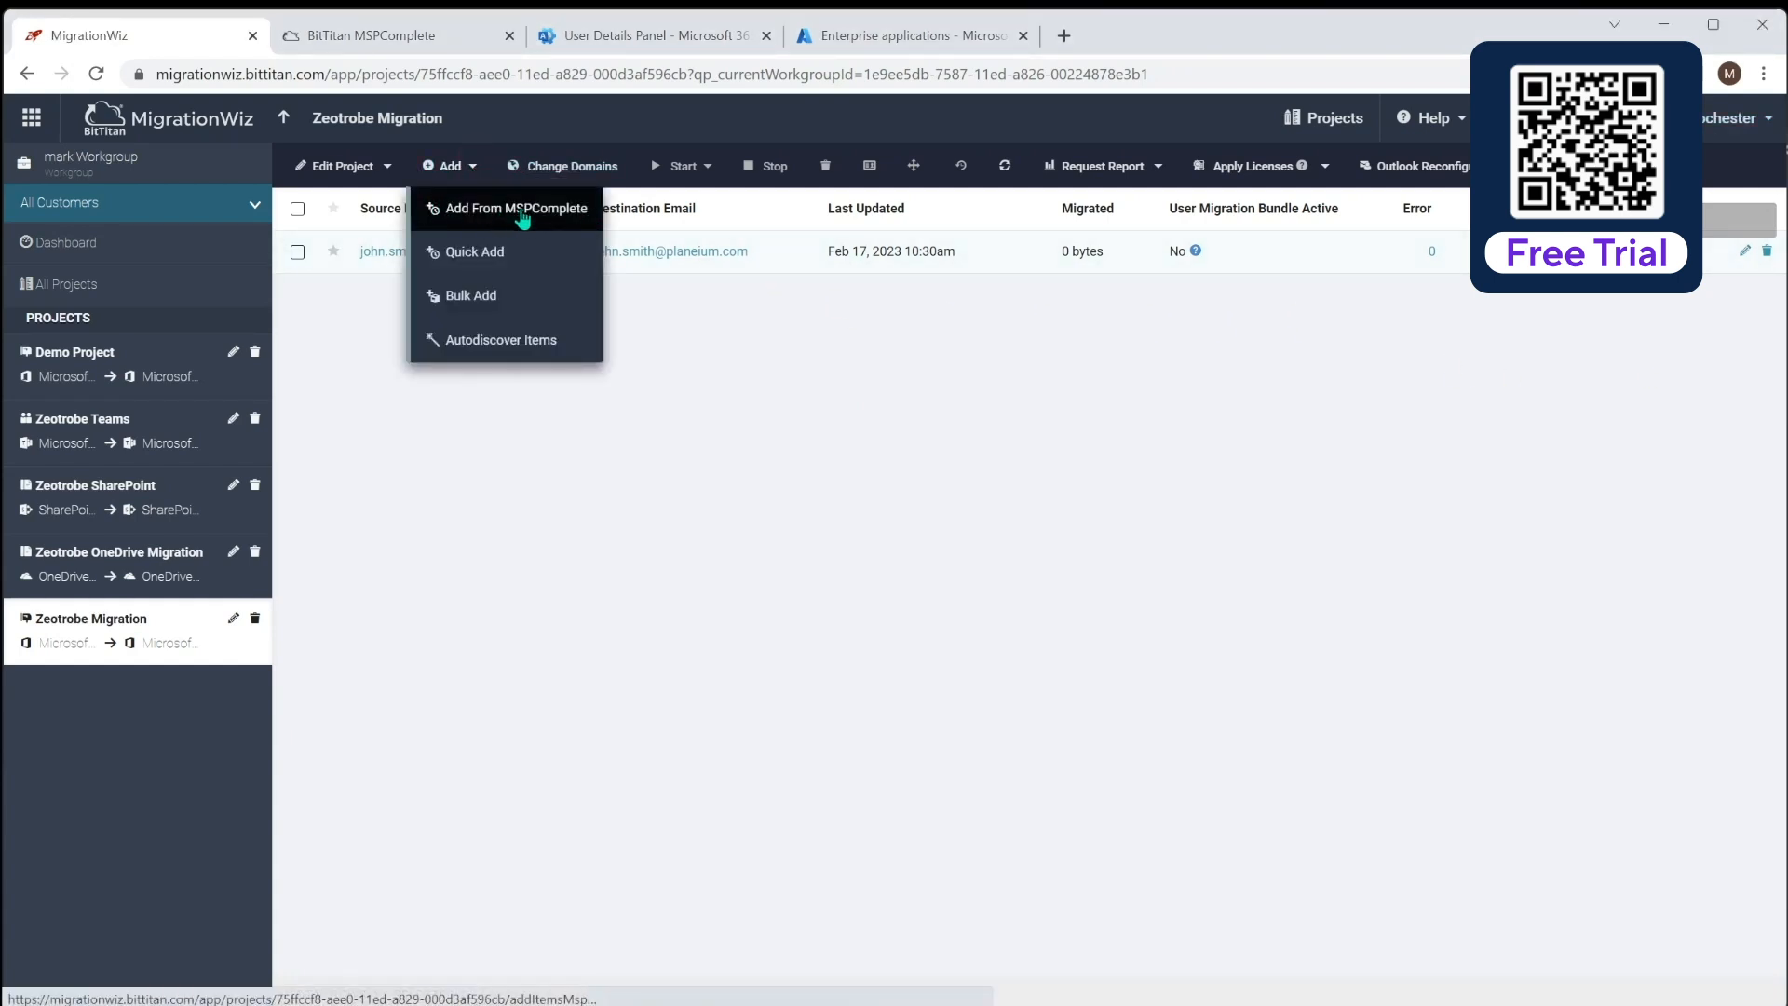
click(522, 215)
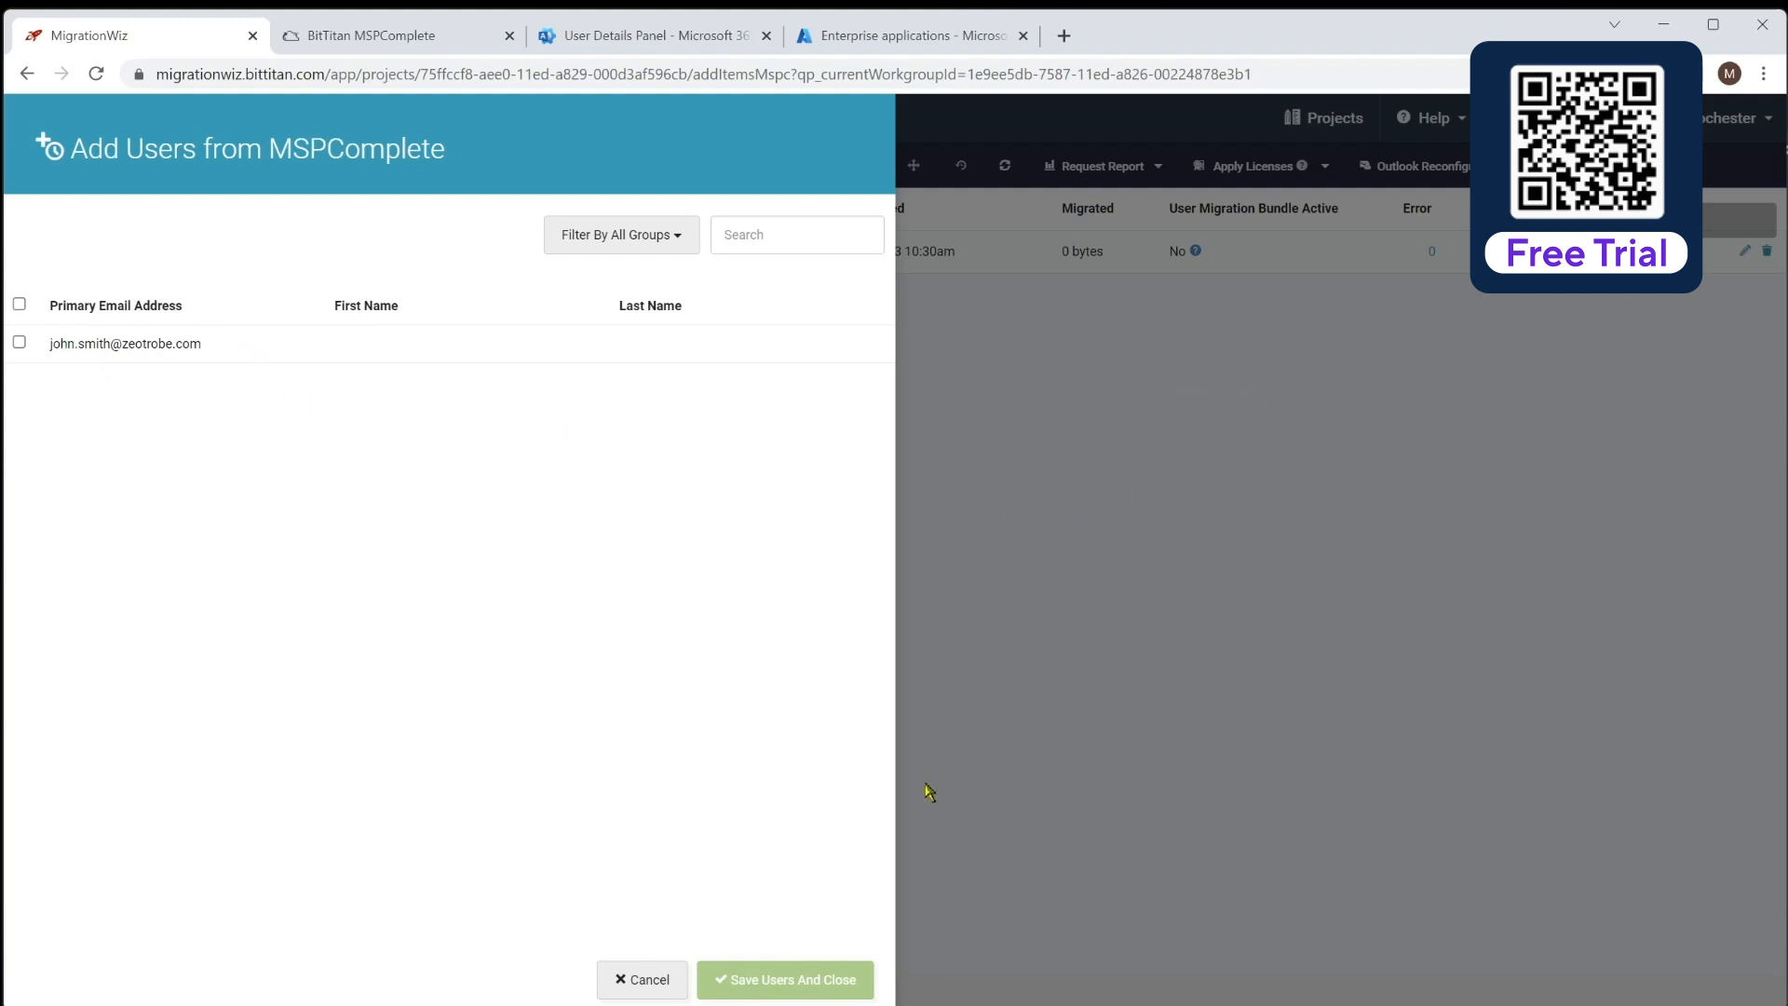
click(661, 980)
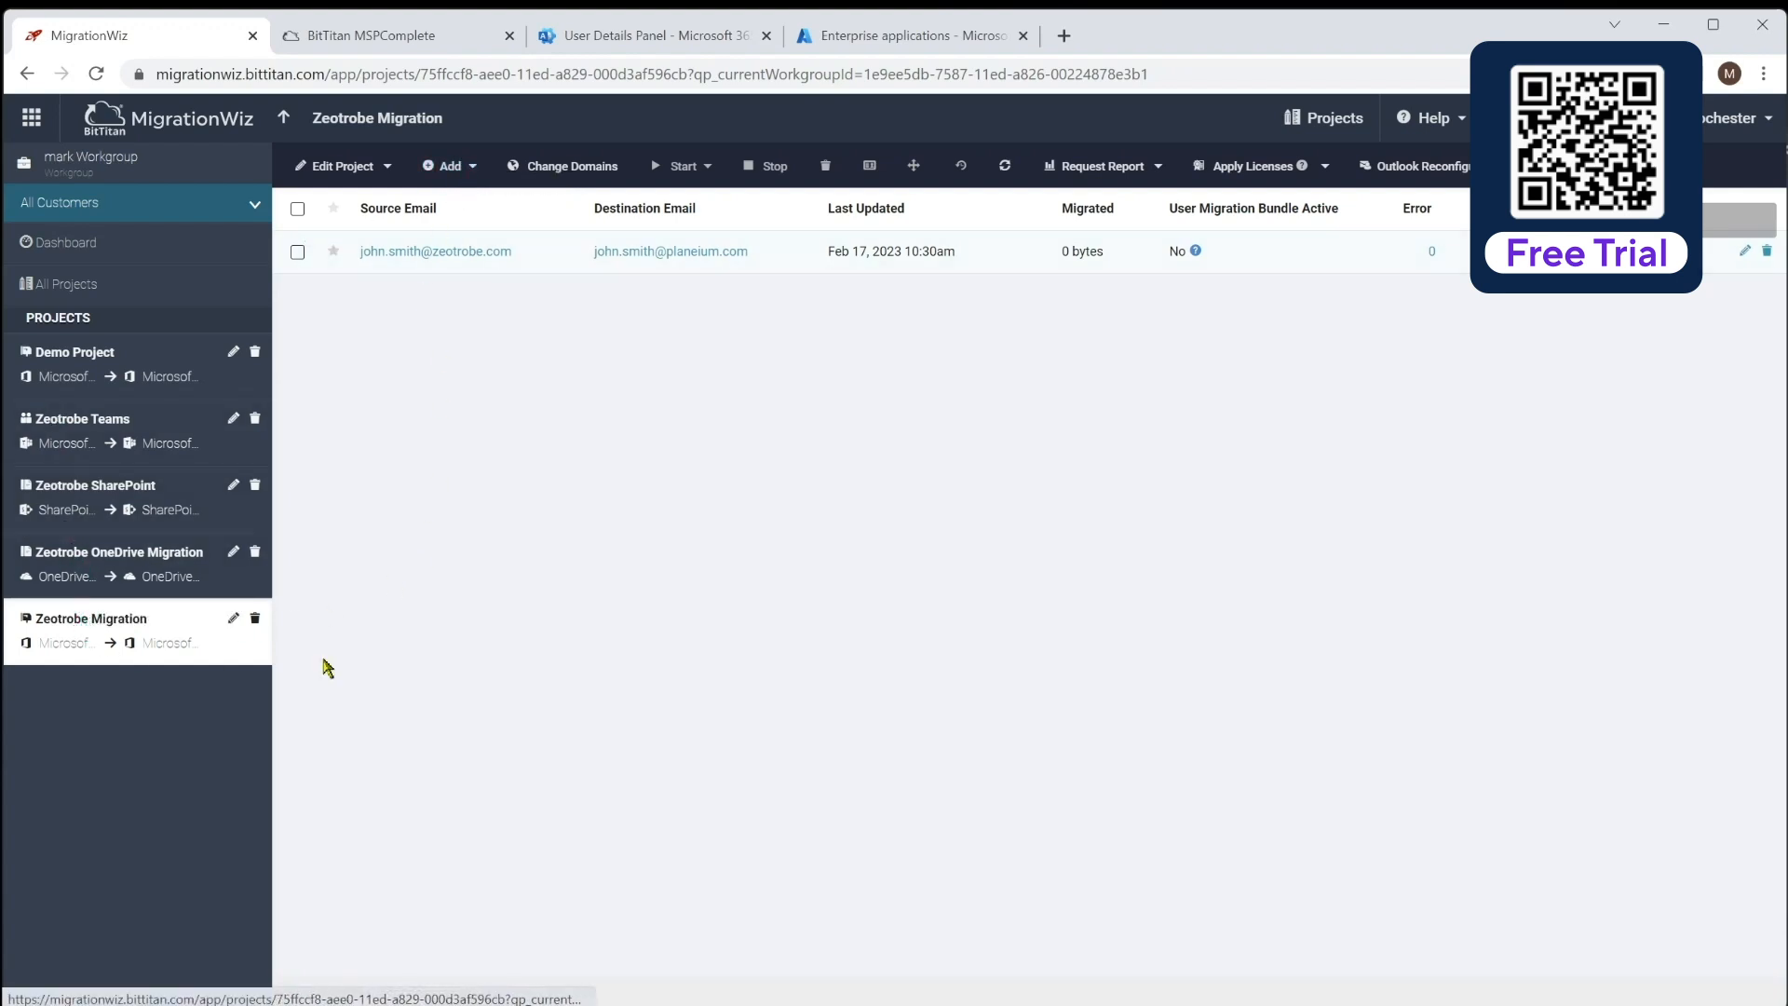
click(465, 167)
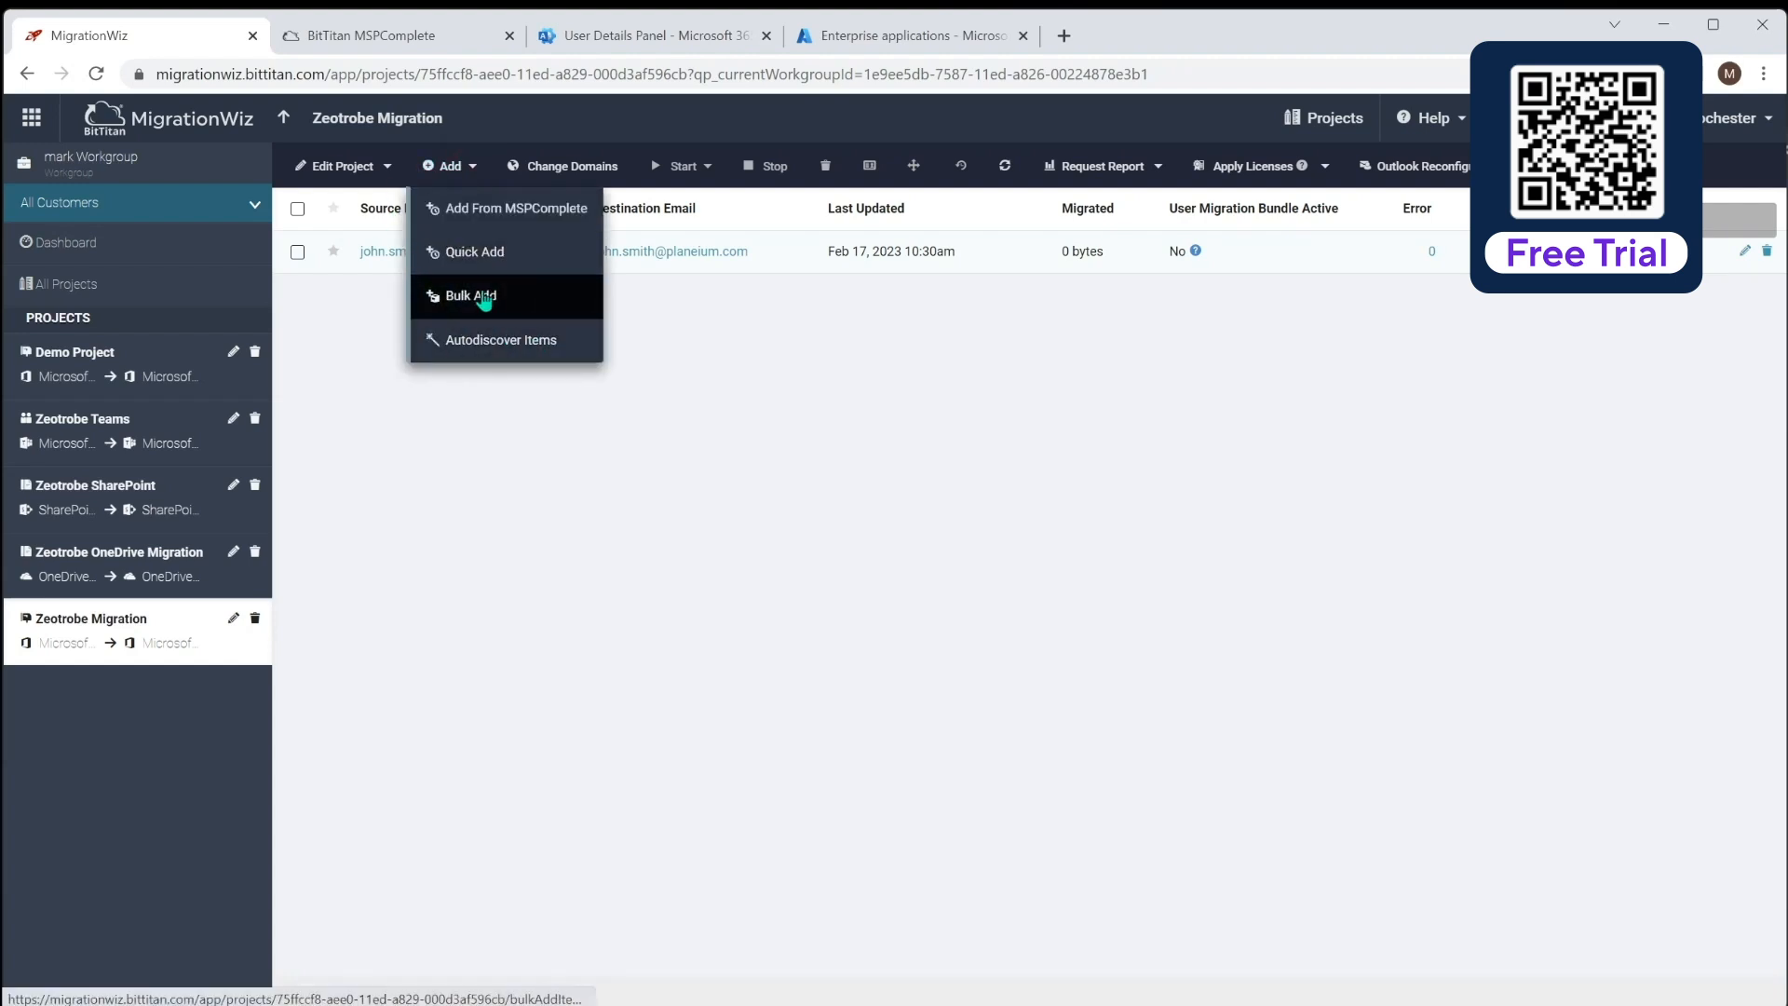
click(494, 253)
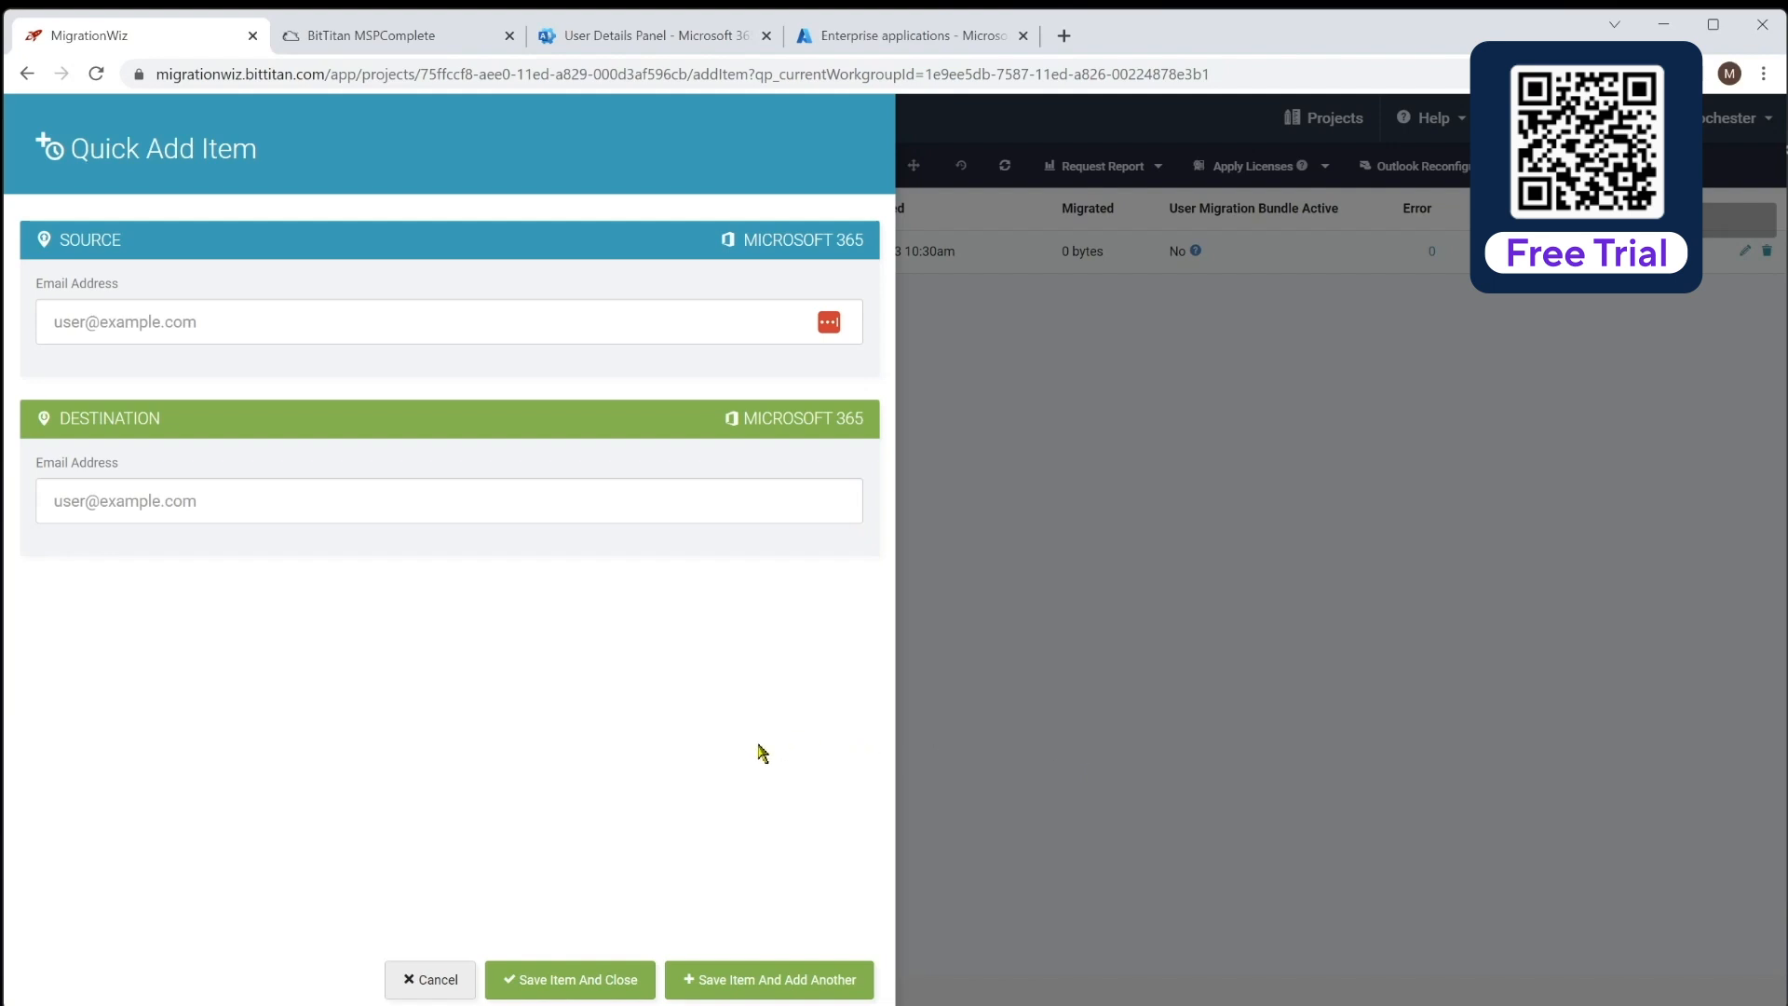
click(434, 980)
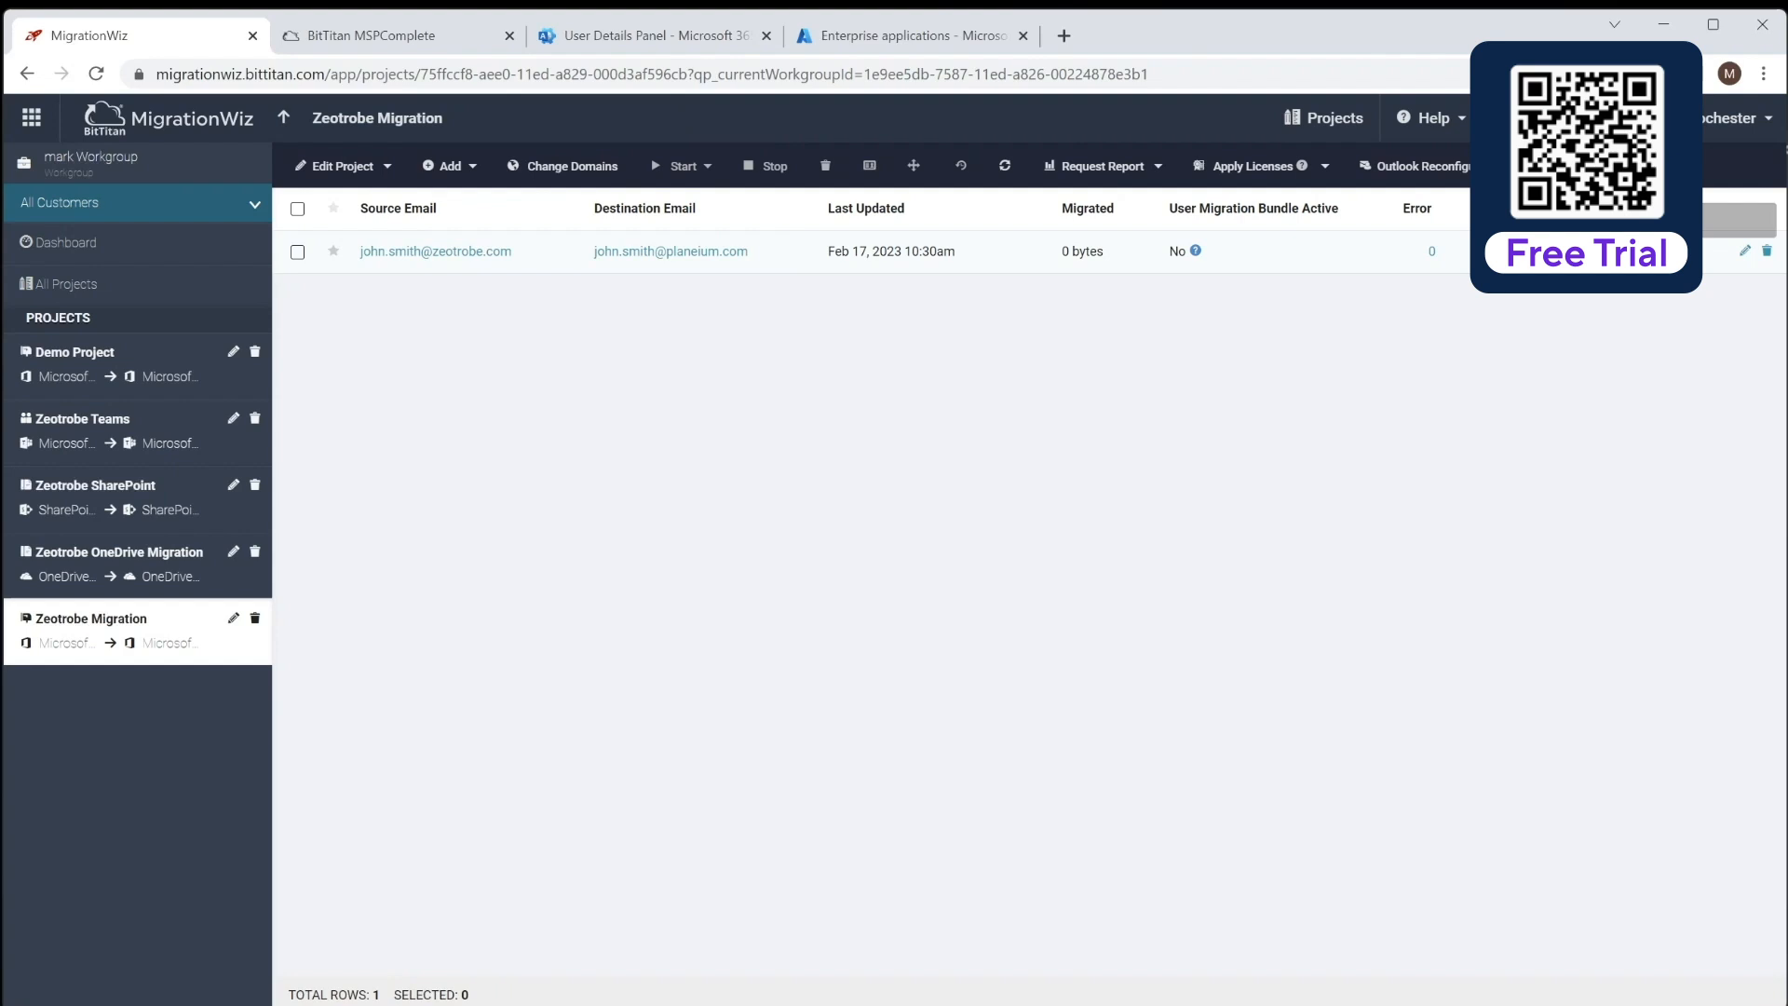
click(473, 168)
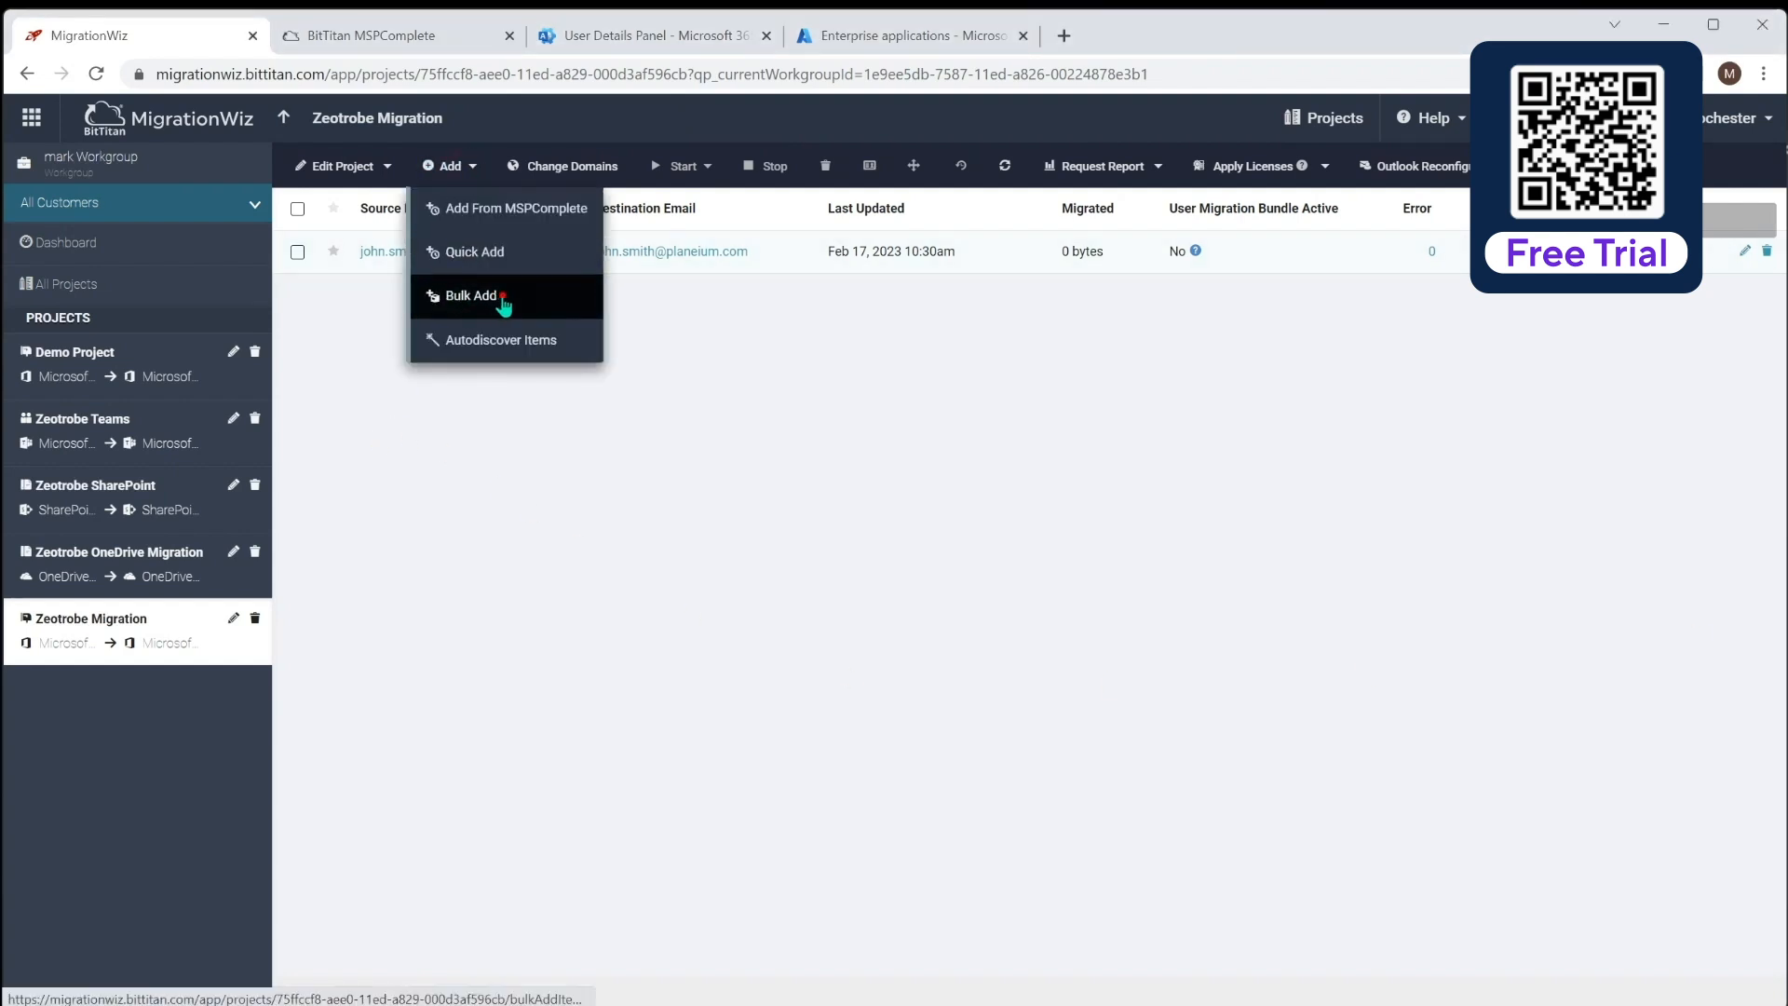
Download the sample Bulk Add CSV file and open it in Excel
click(502, 305)
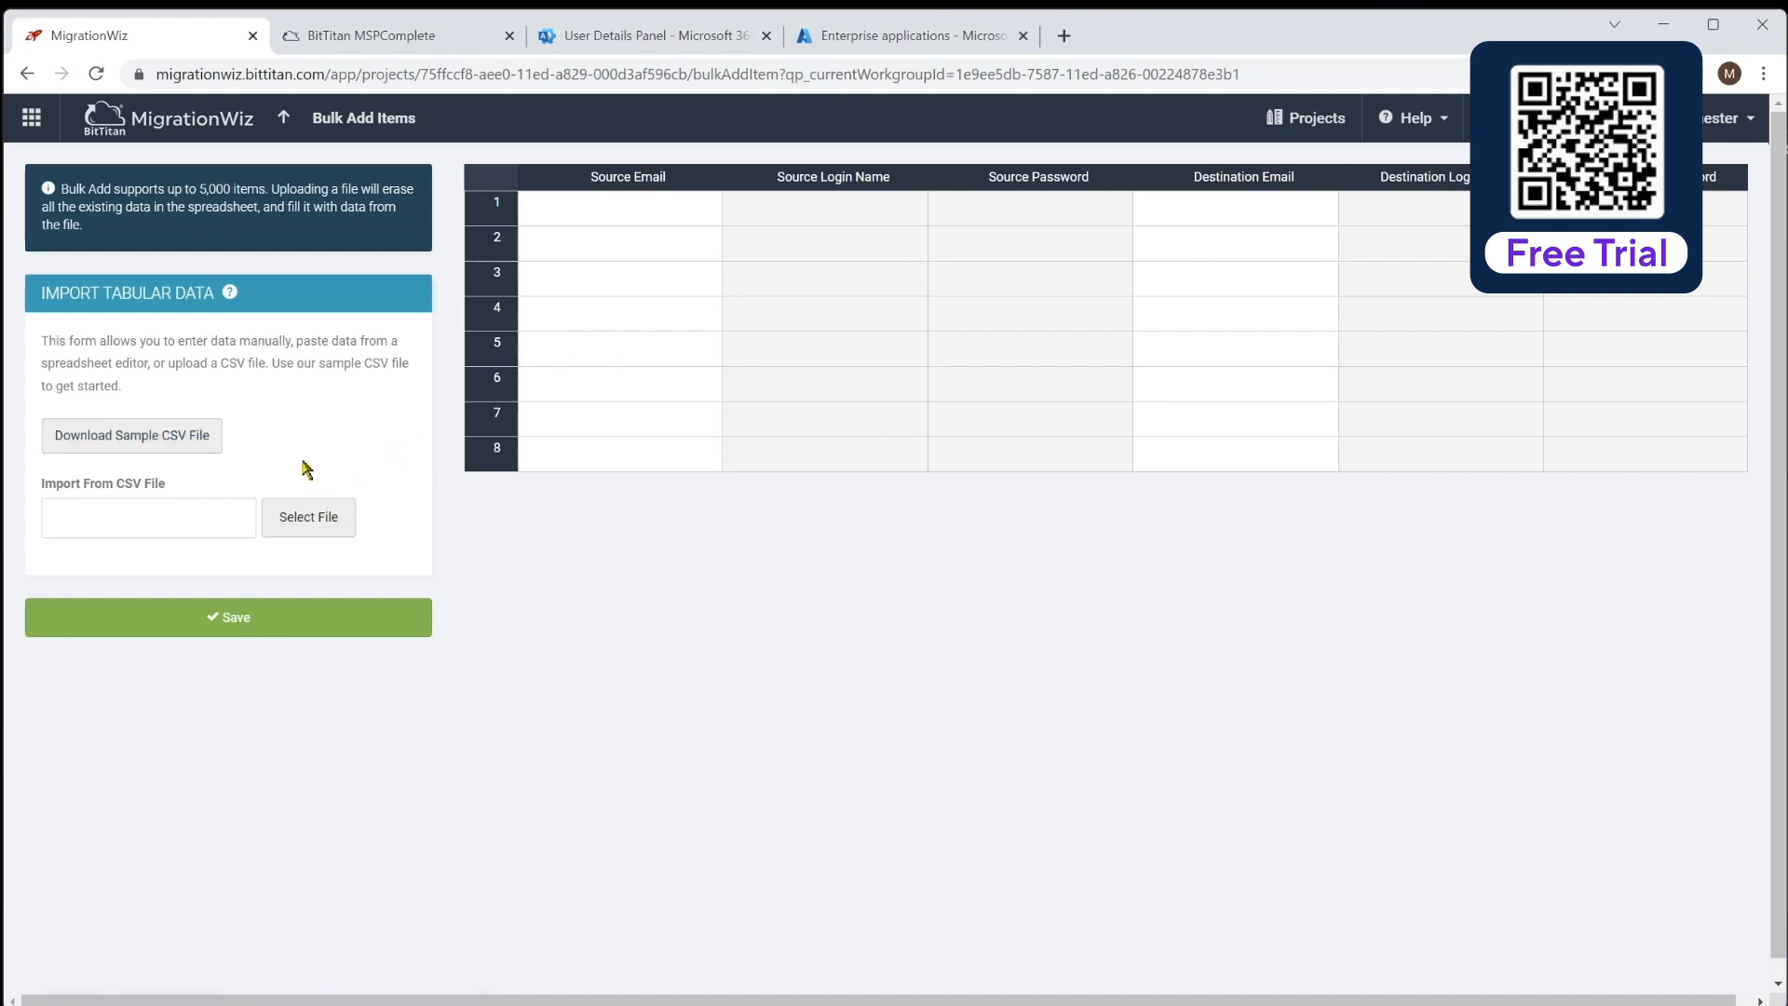
click(149, 448)
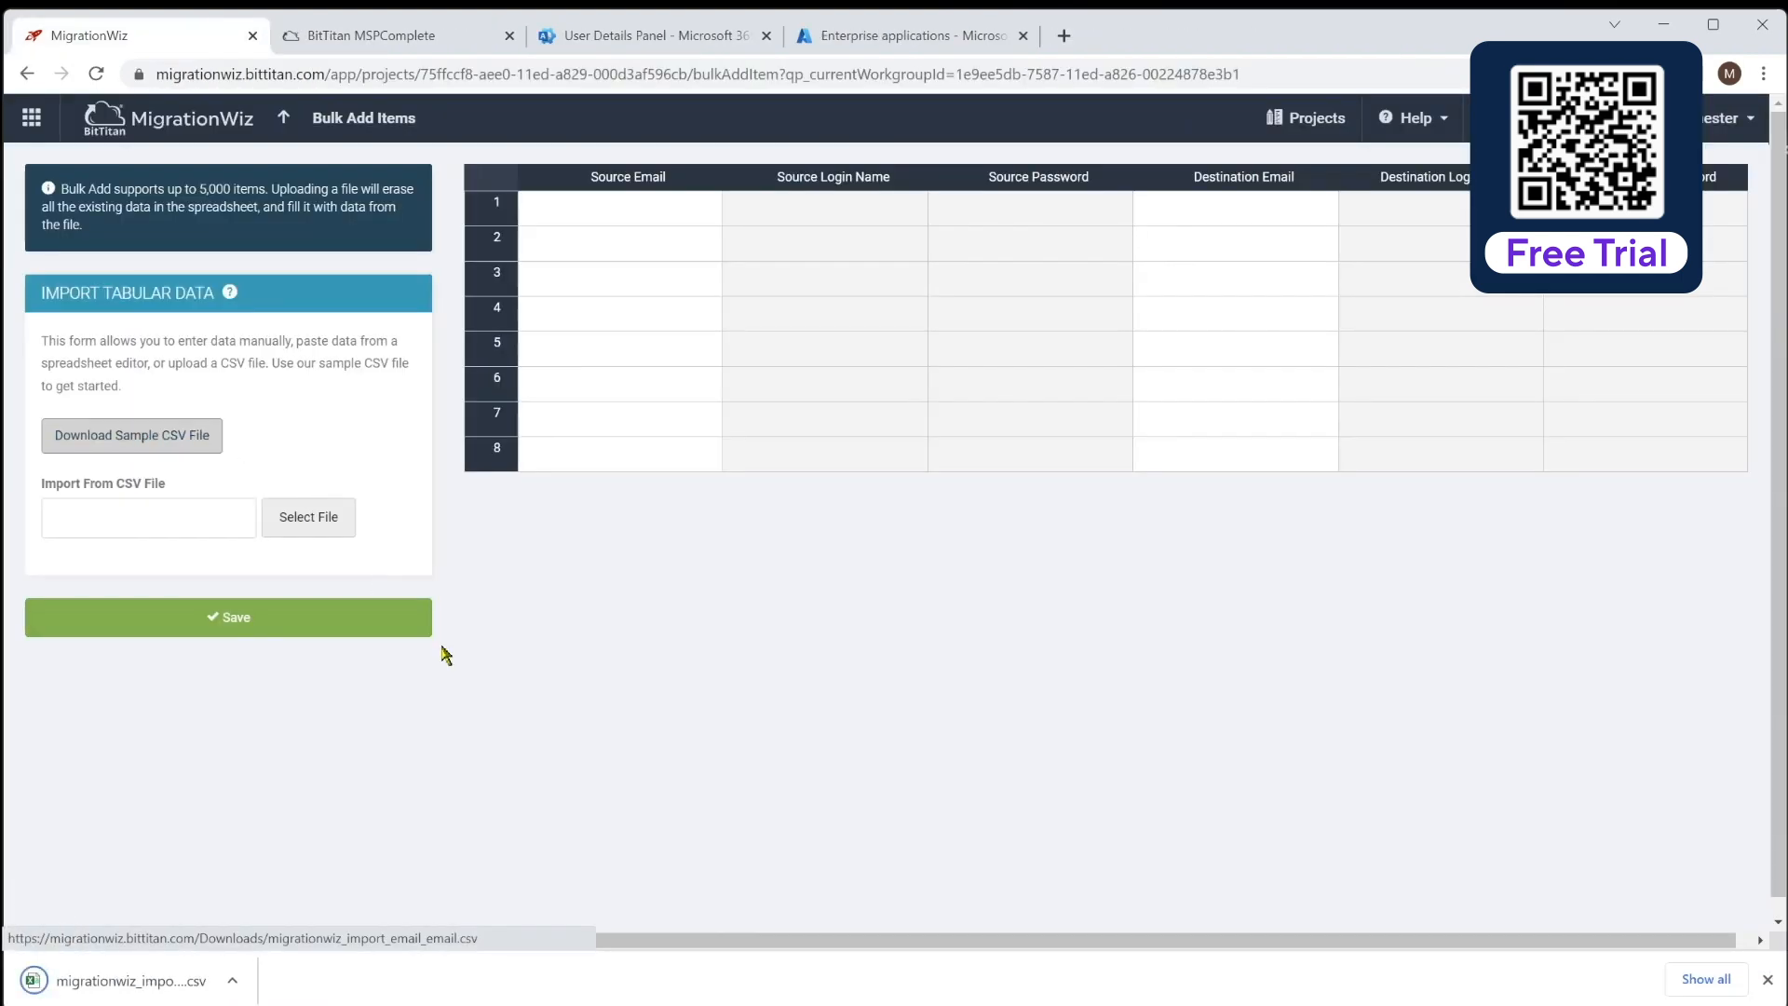
click(149, 978)
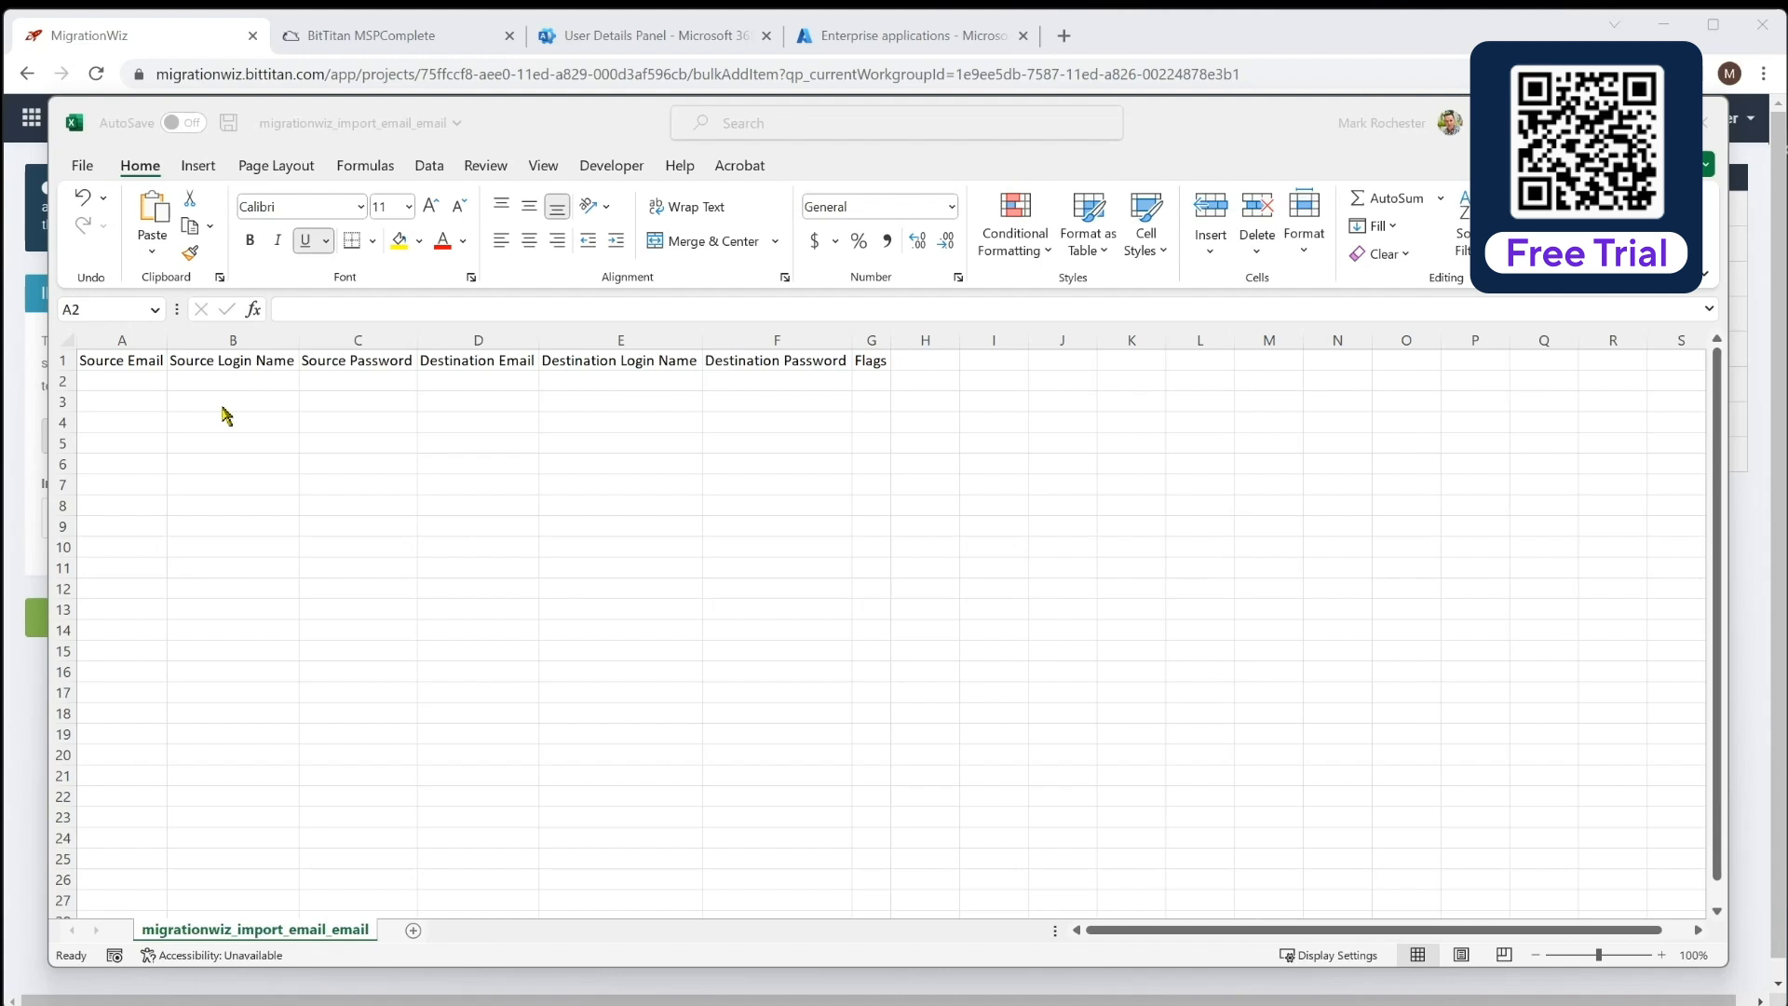
Enter the user's zeotrobe.com source email in A2 and their planeium.com destination email in D2
click(130, 384)
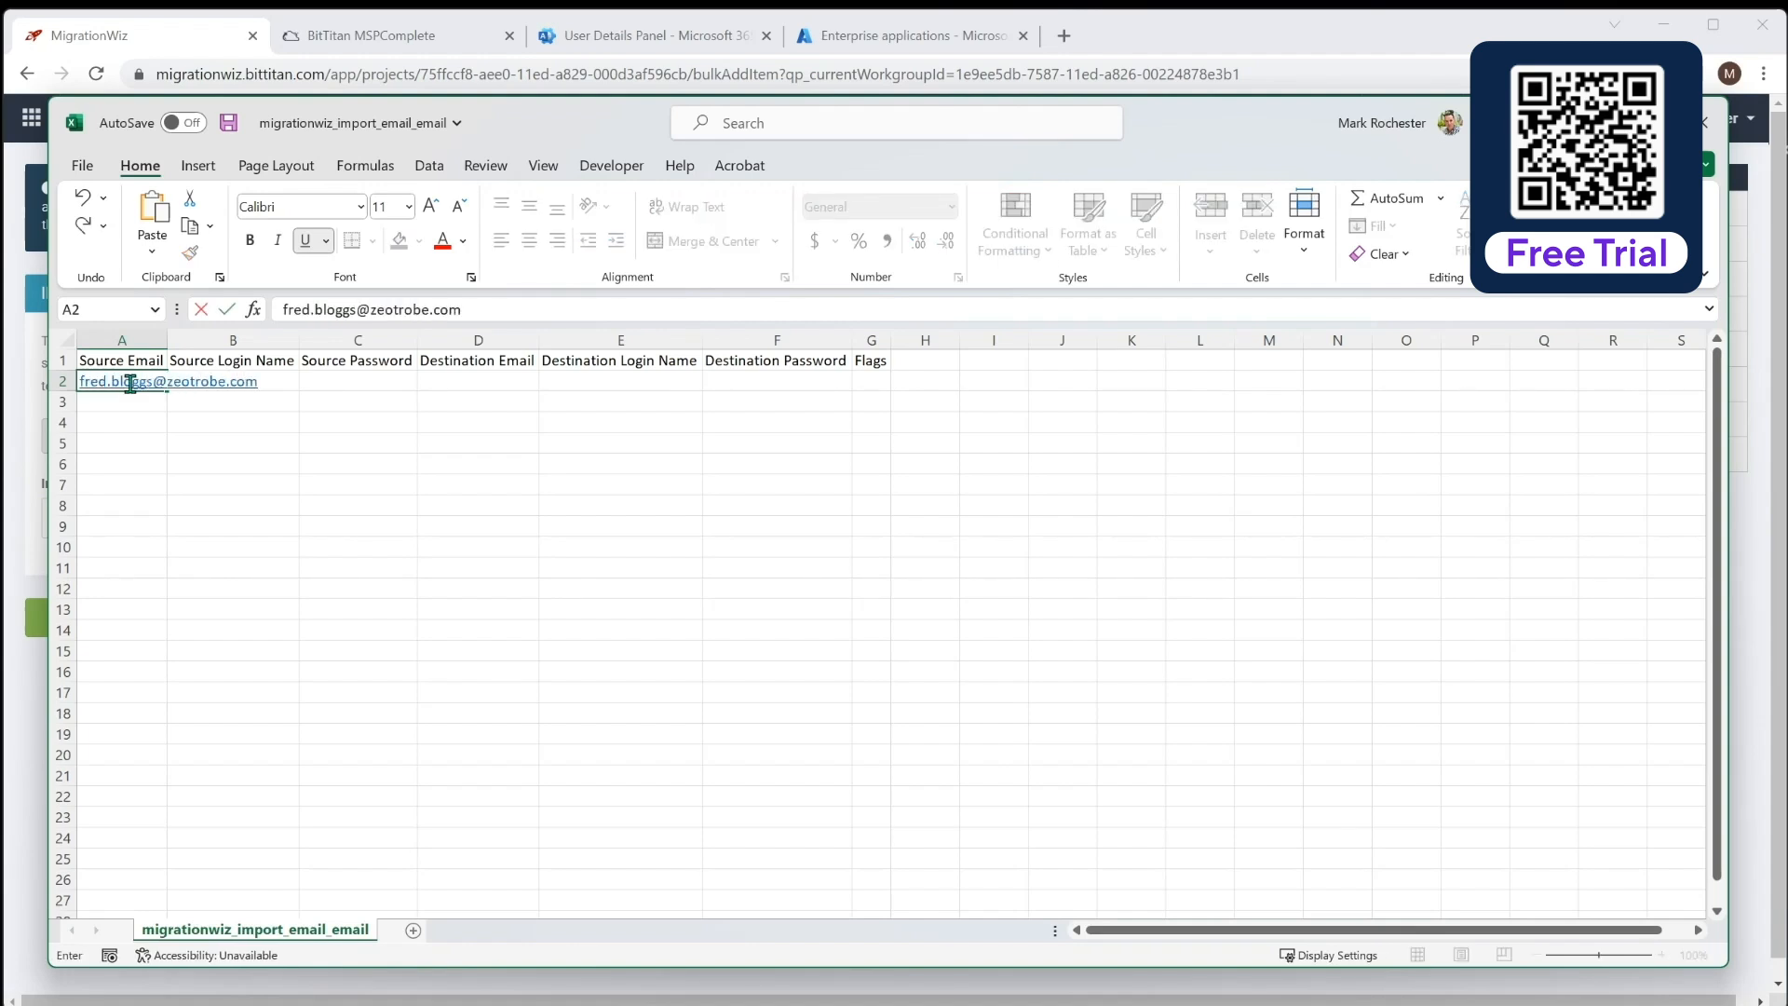
key(Tab)
key(Tab)
key(Tab)
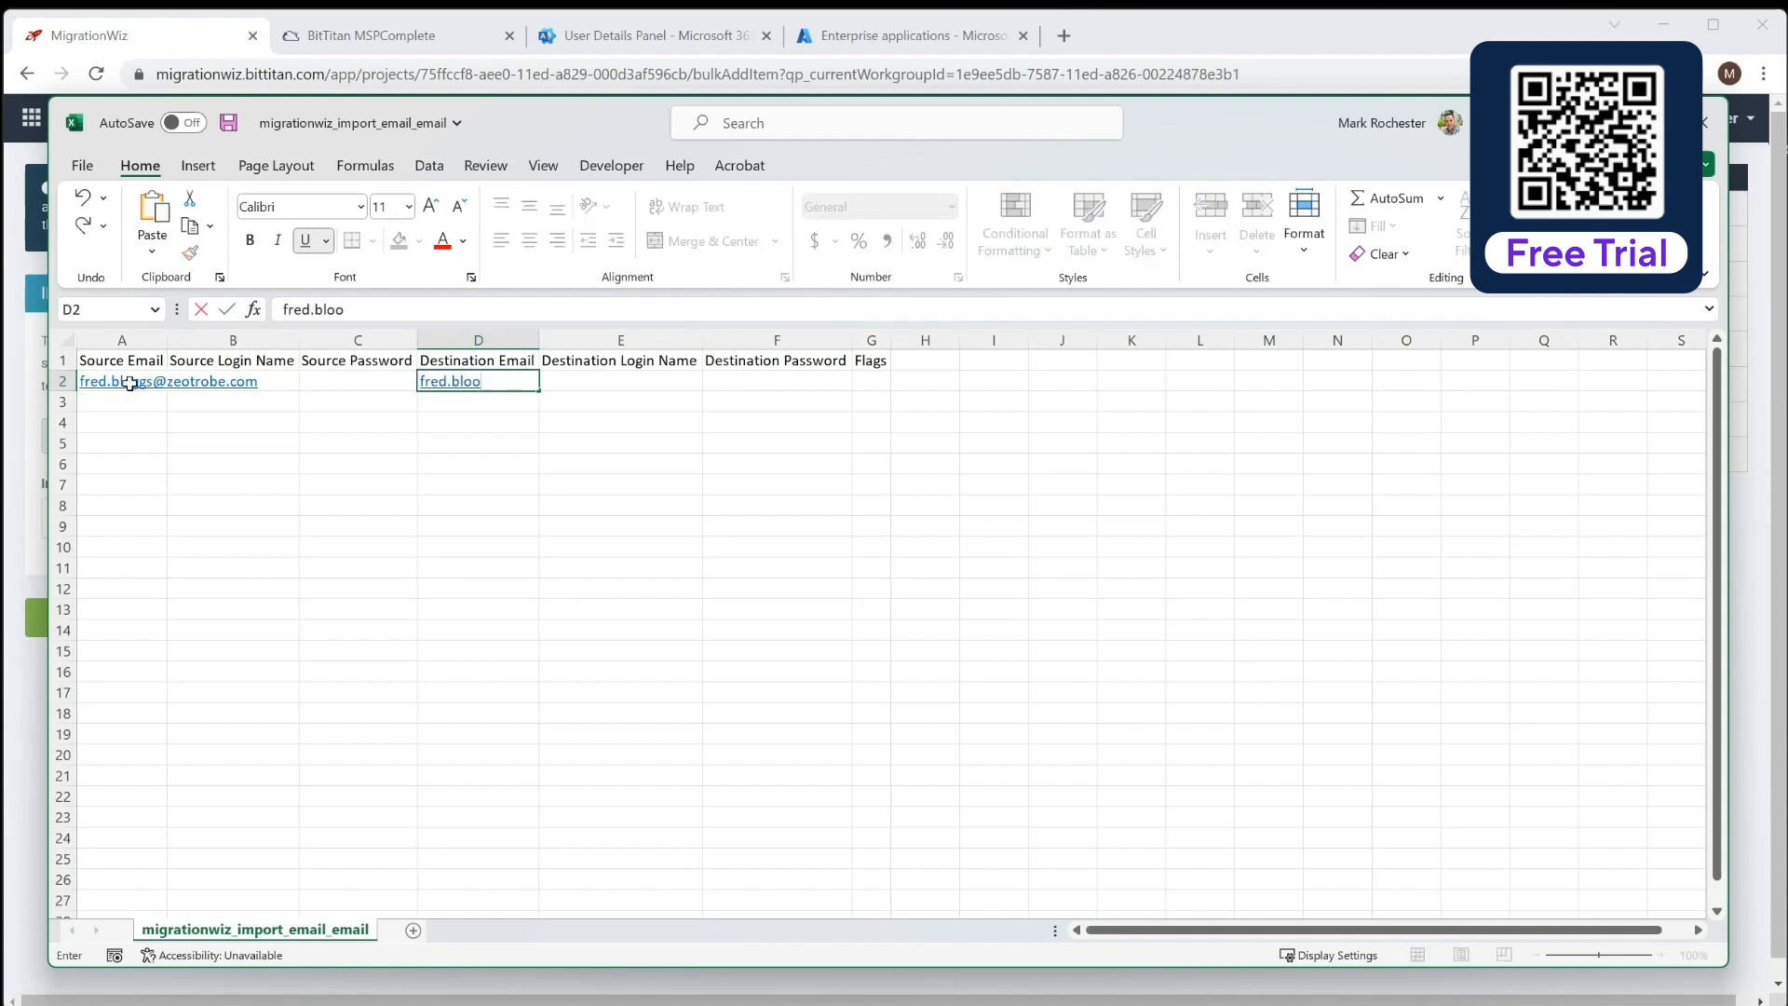
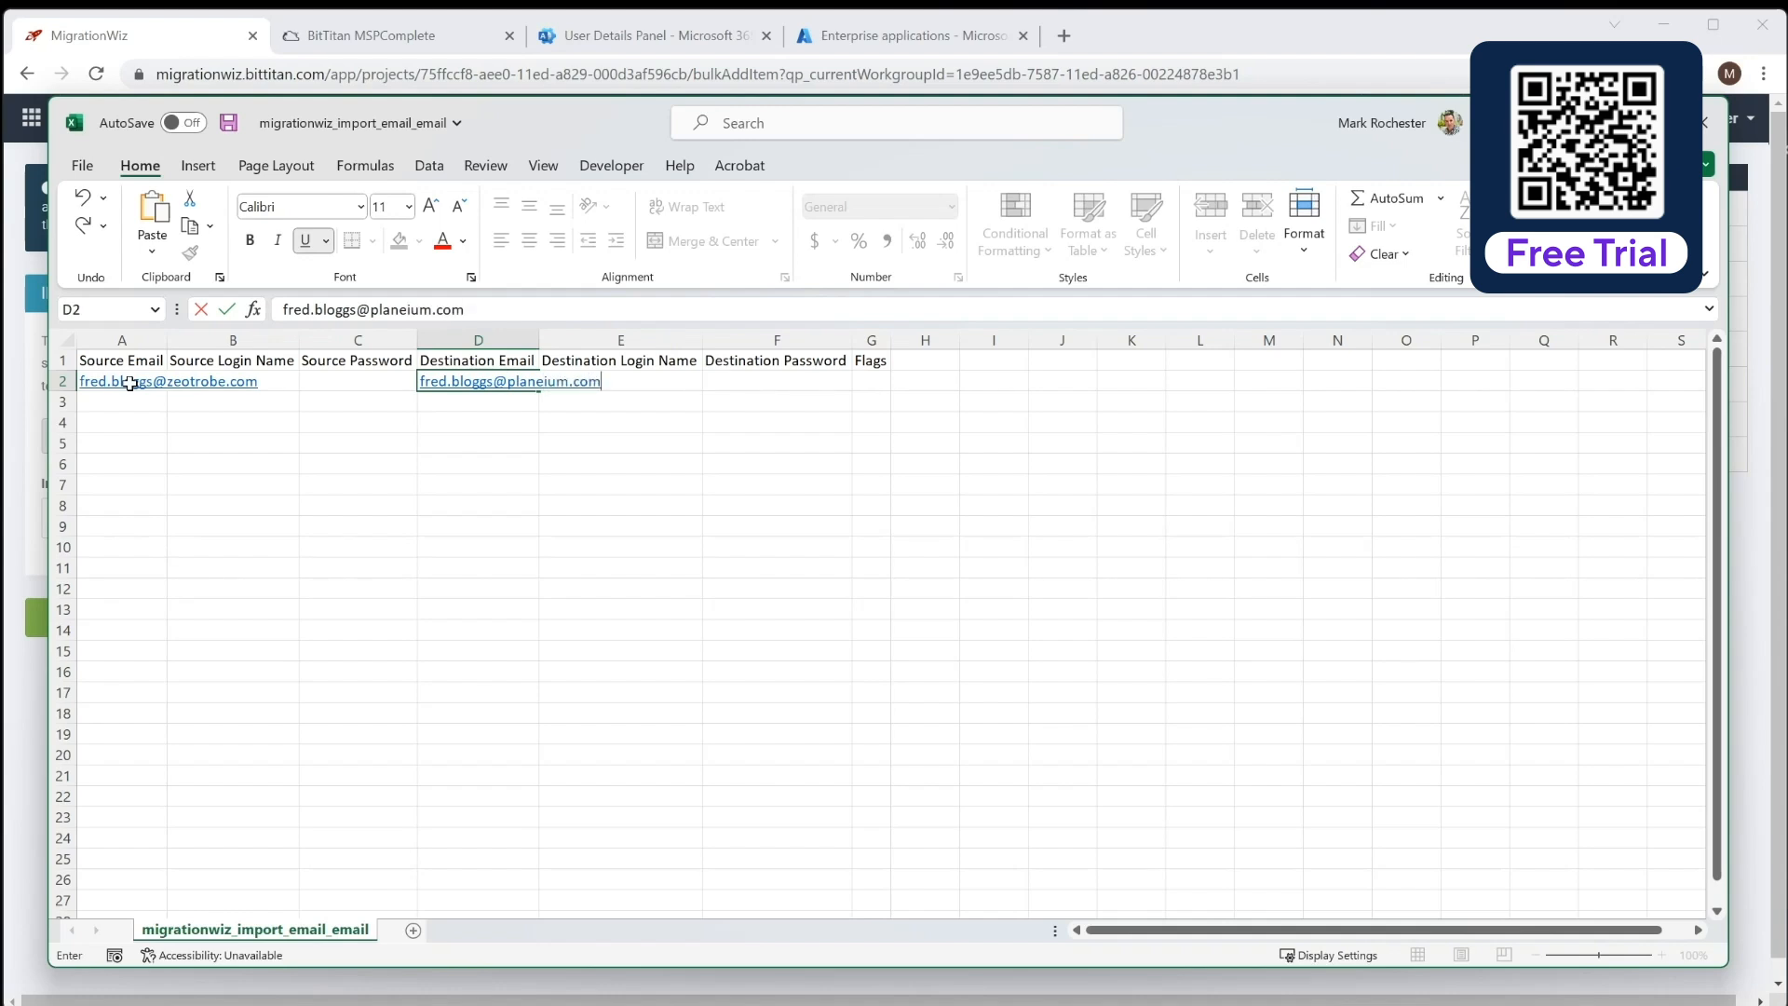
click(130, 401)
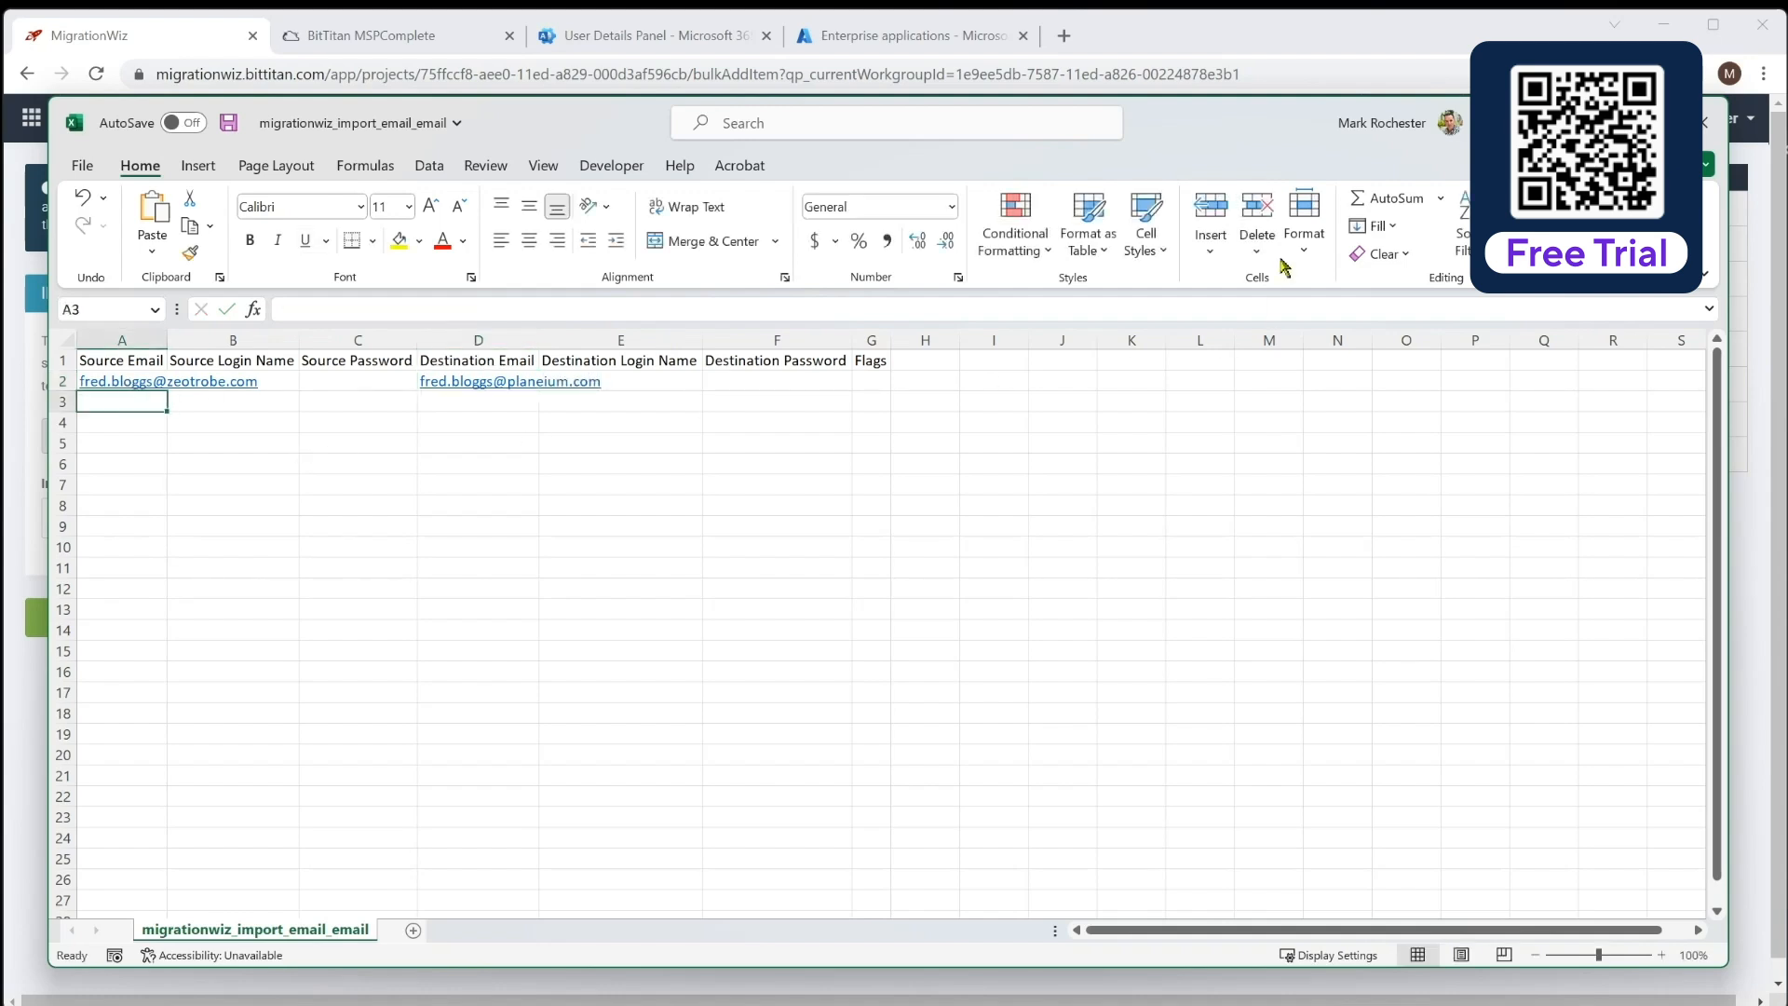
click(1607, 123)
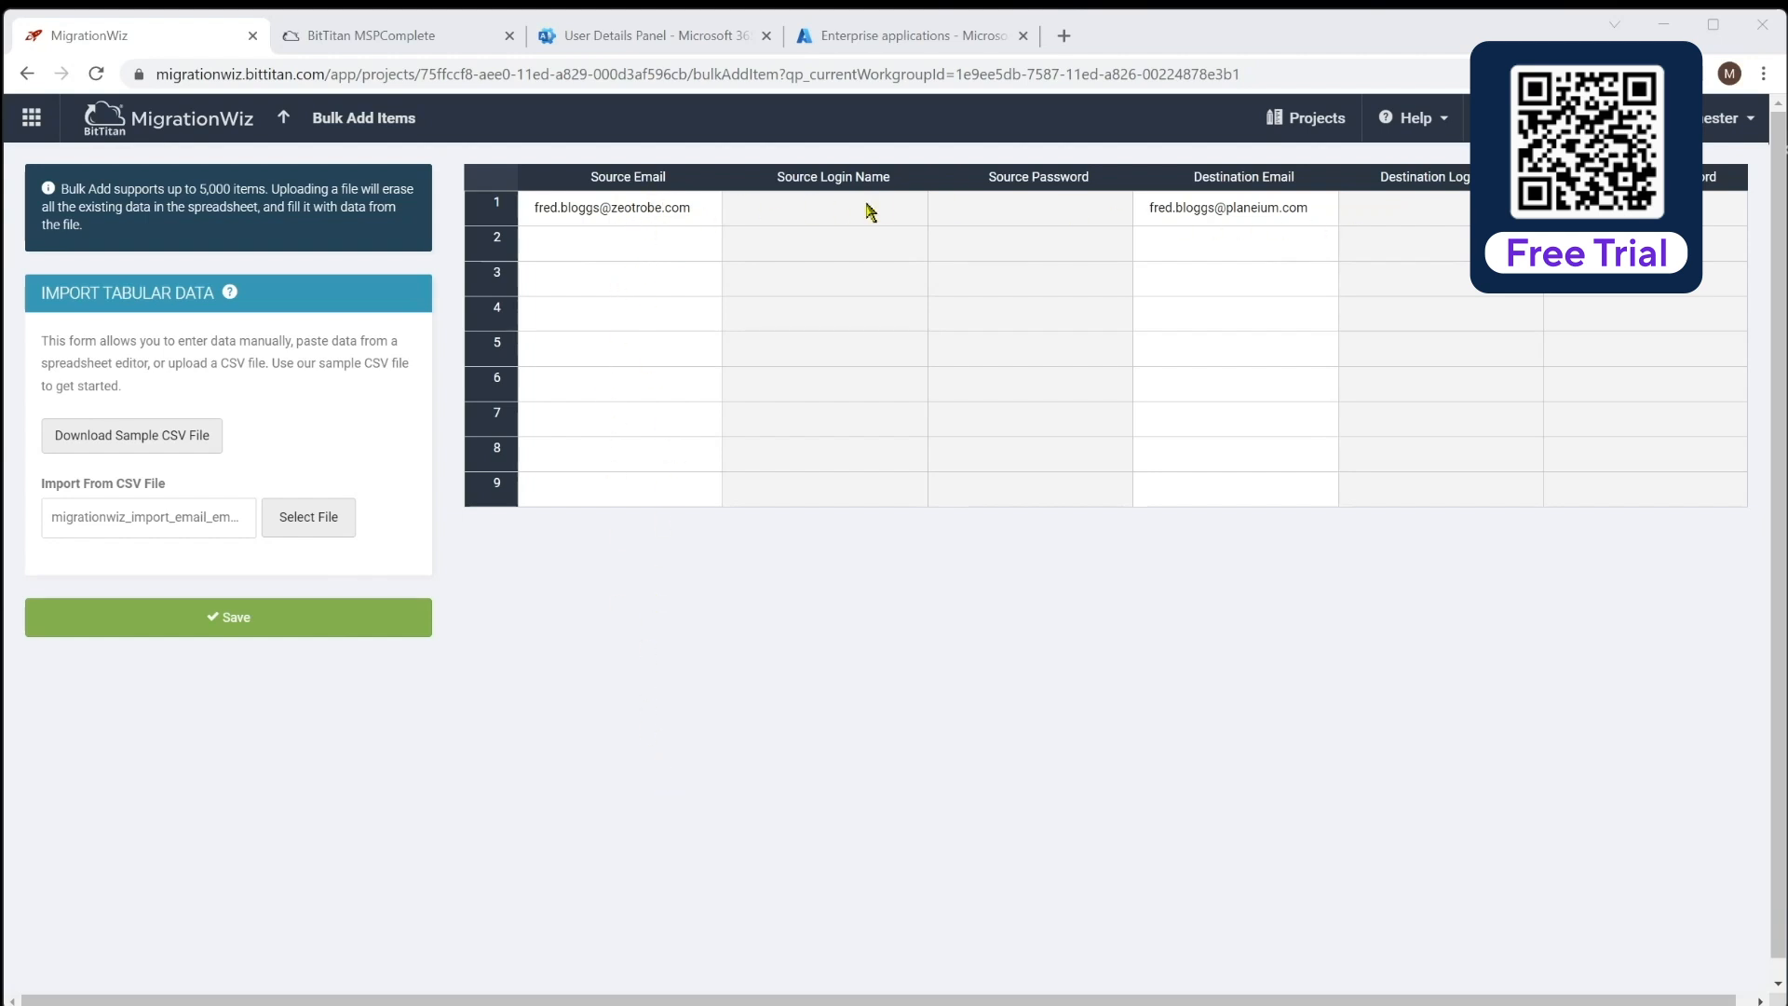
Check the imported email pair in the Bulk Add grid and save it to Zeotrobe Migration
click(698, 213)
click(1295, 216)
click(638, 212)
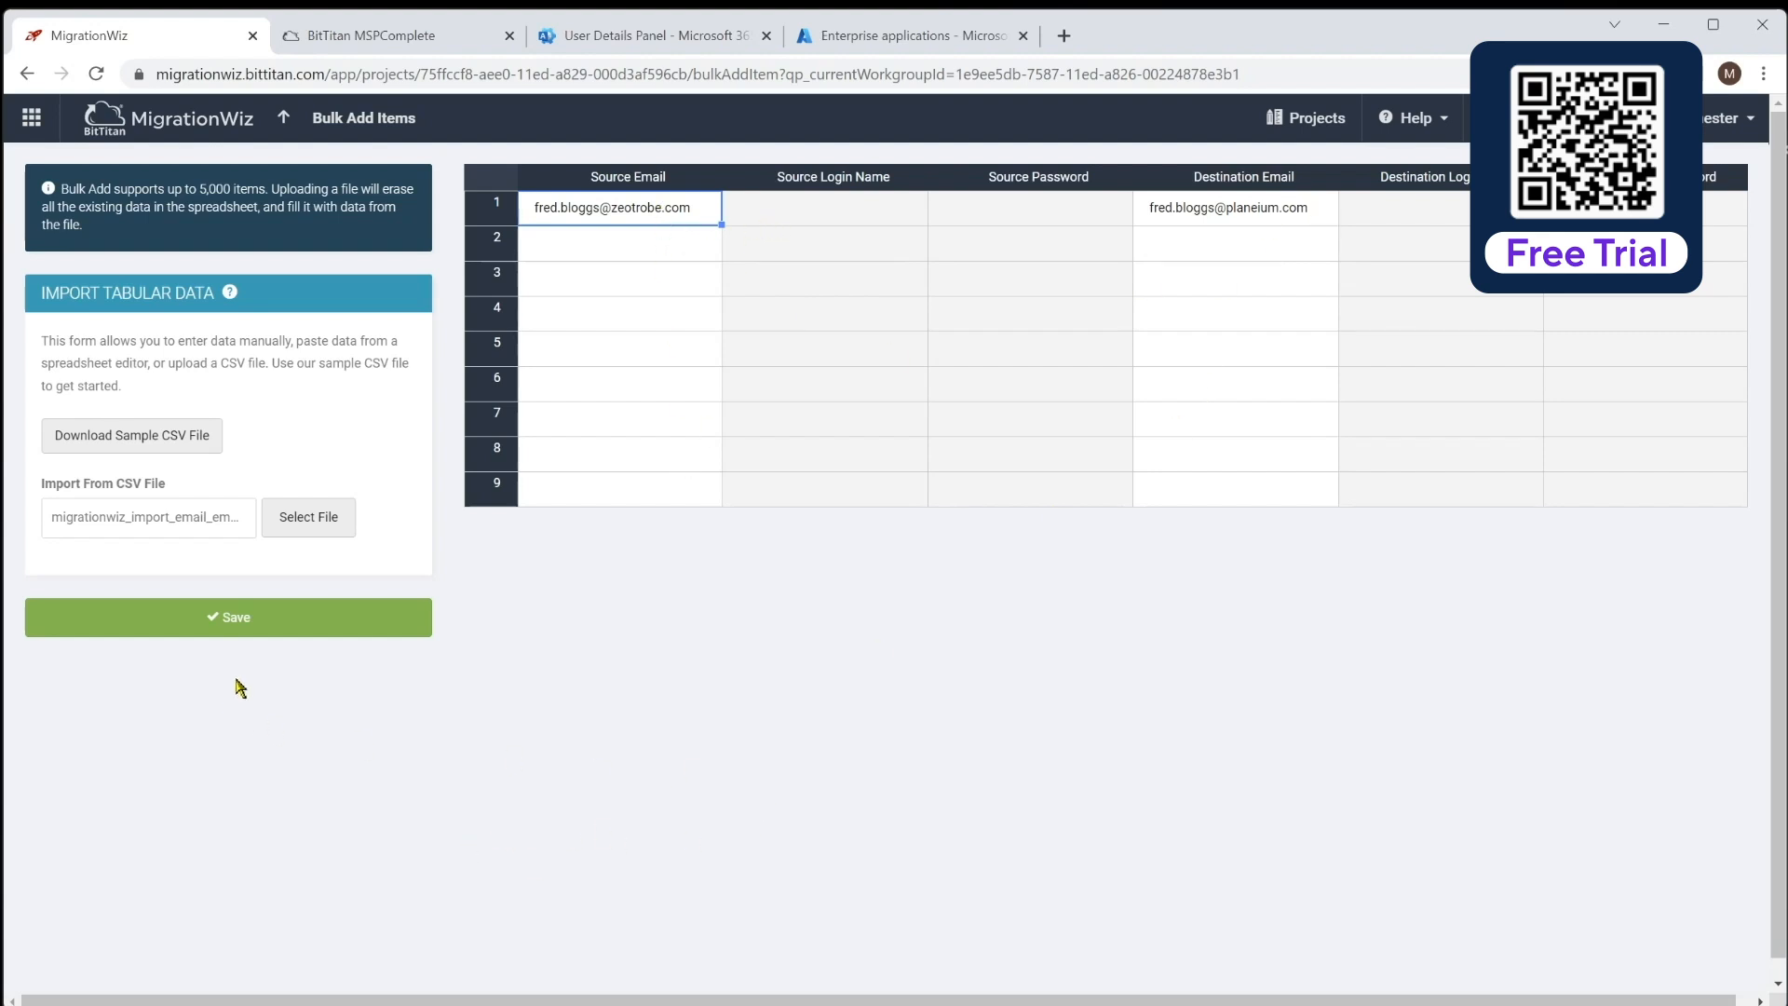
click(256, 620)
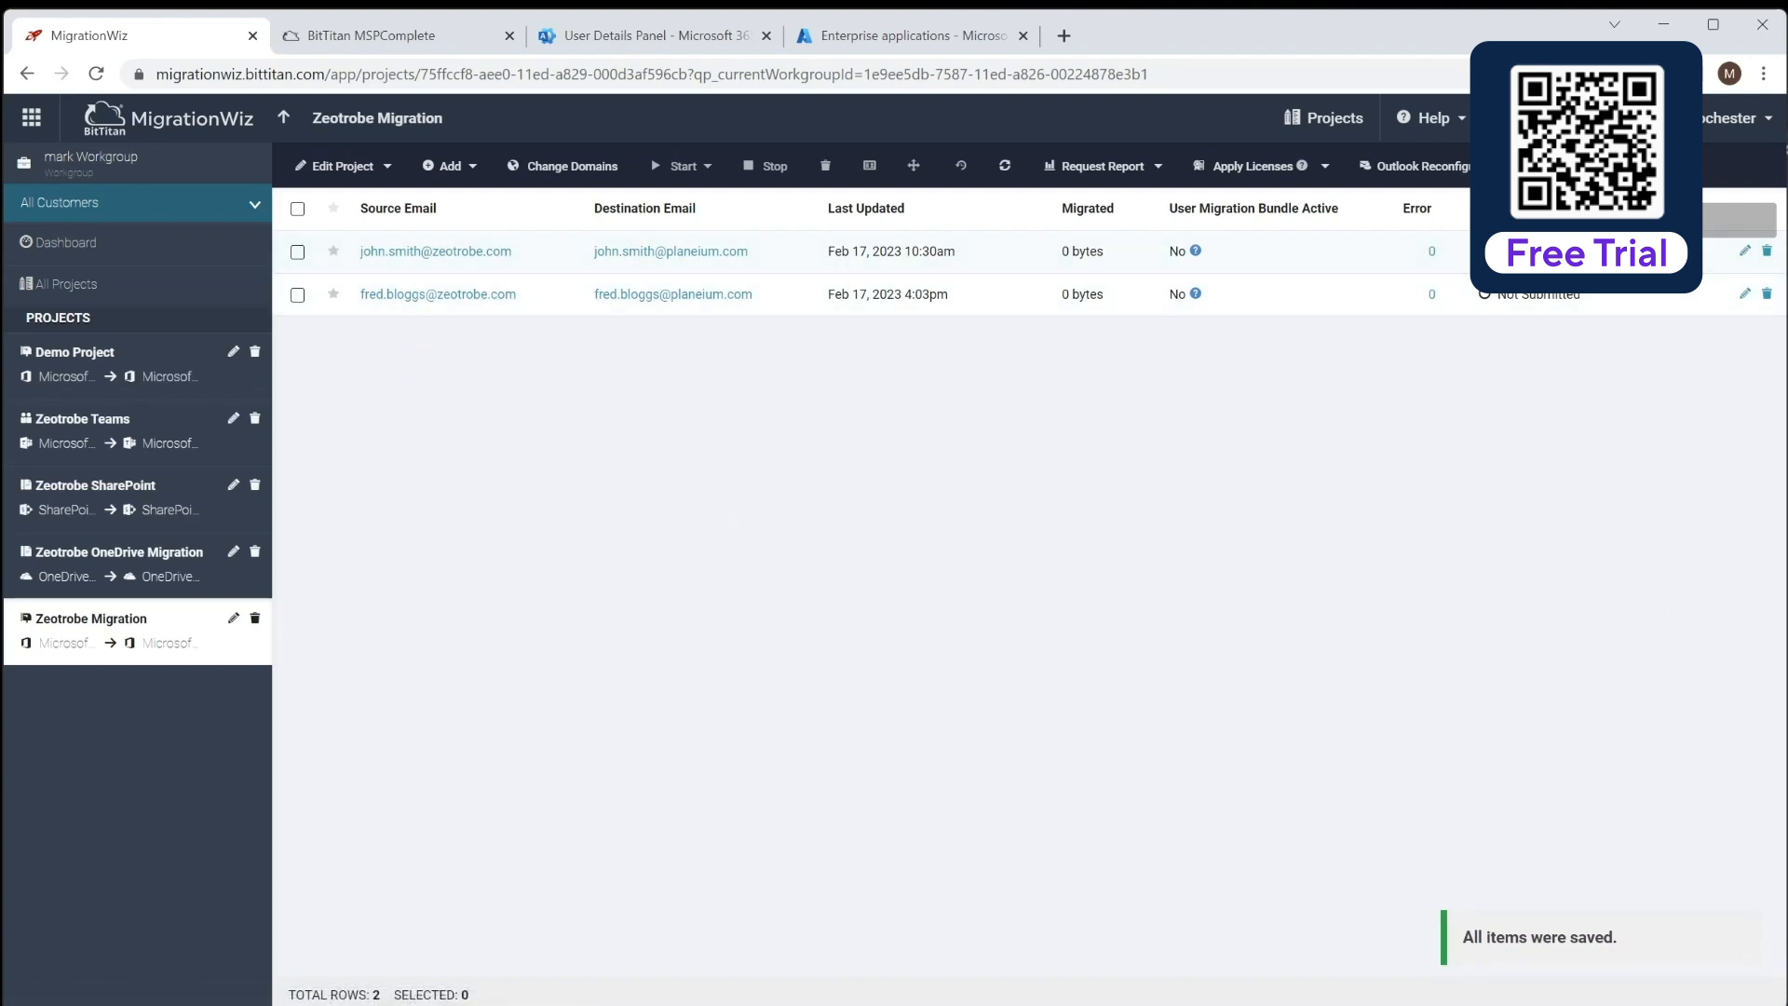
click(471, 166)
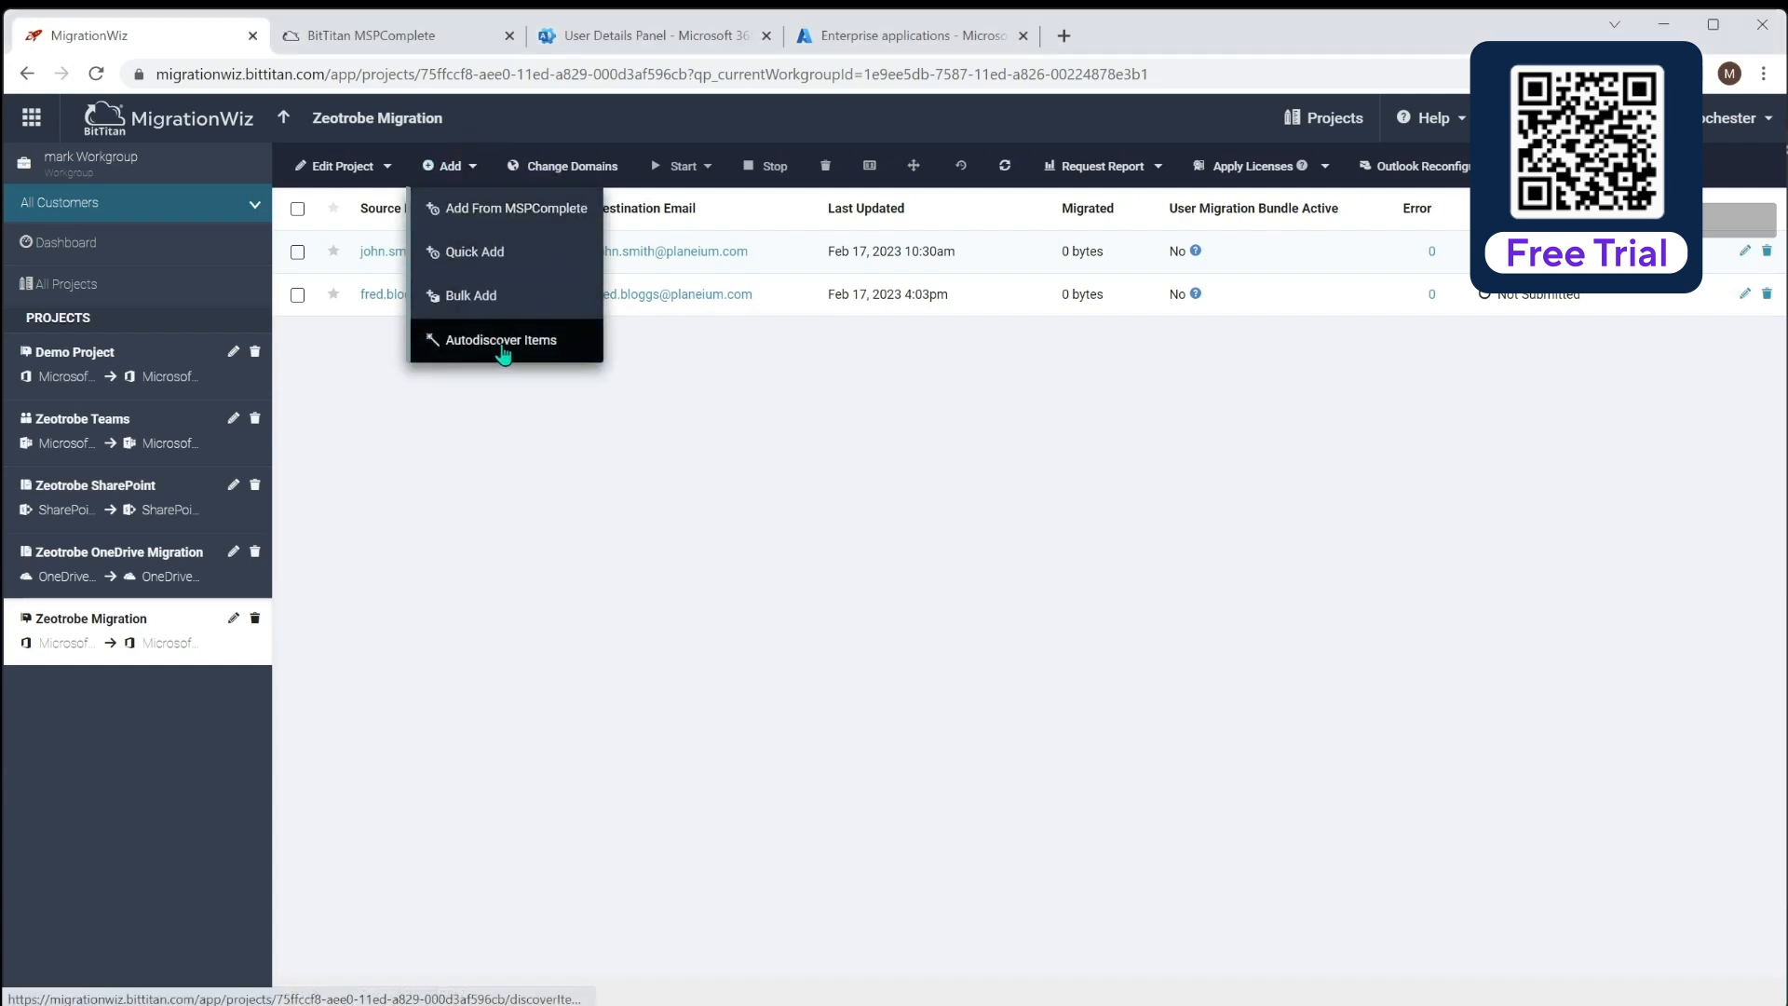
Delete the newly bulk-added second mailbox item, leaving only the original user
click(734, 443)
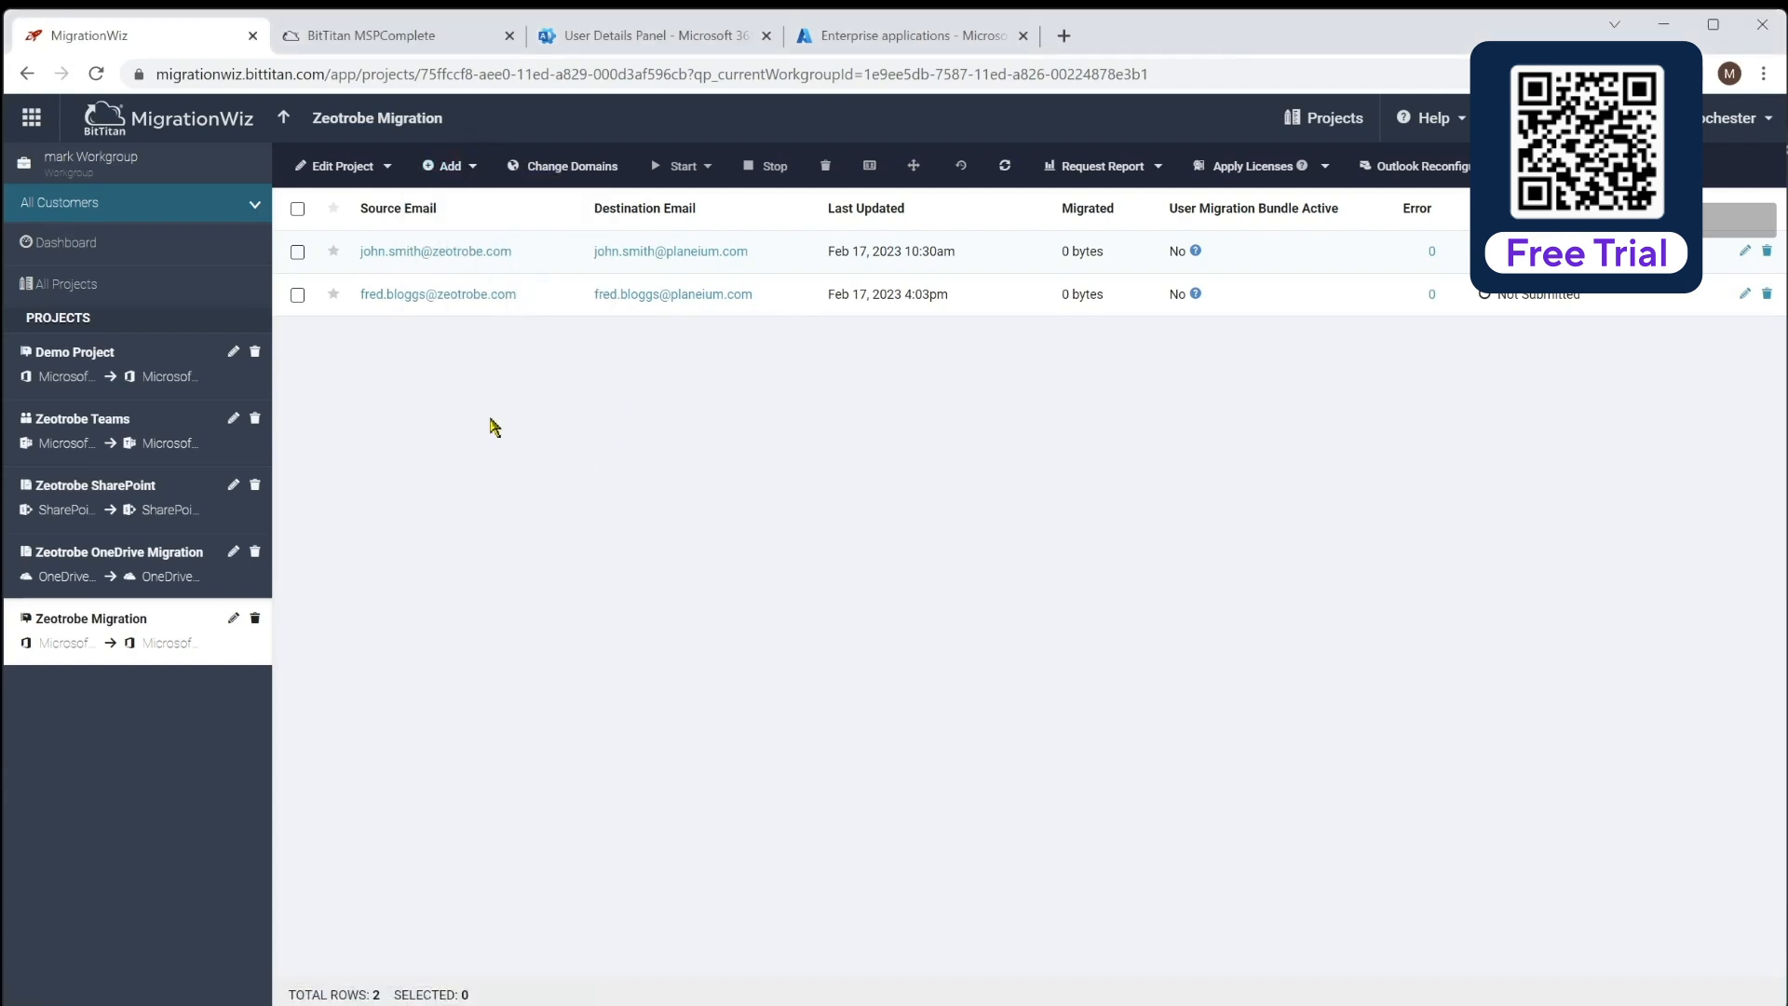
click(297, 294)
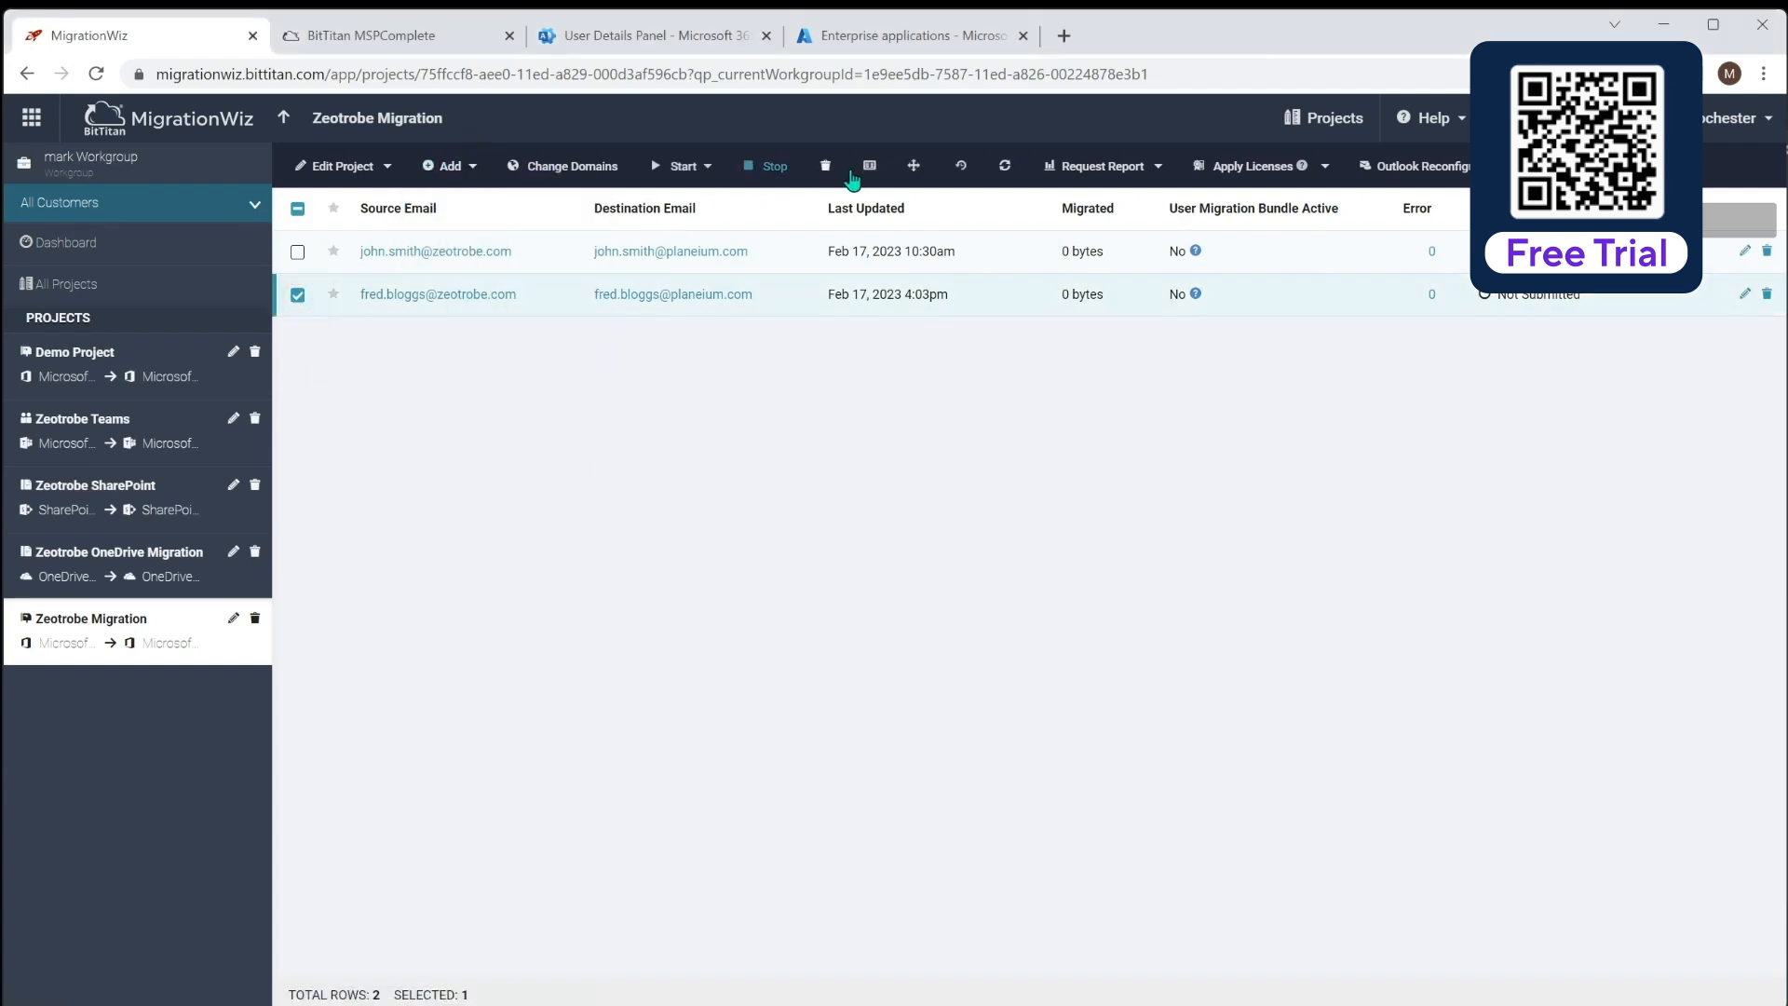
click(826, 168)
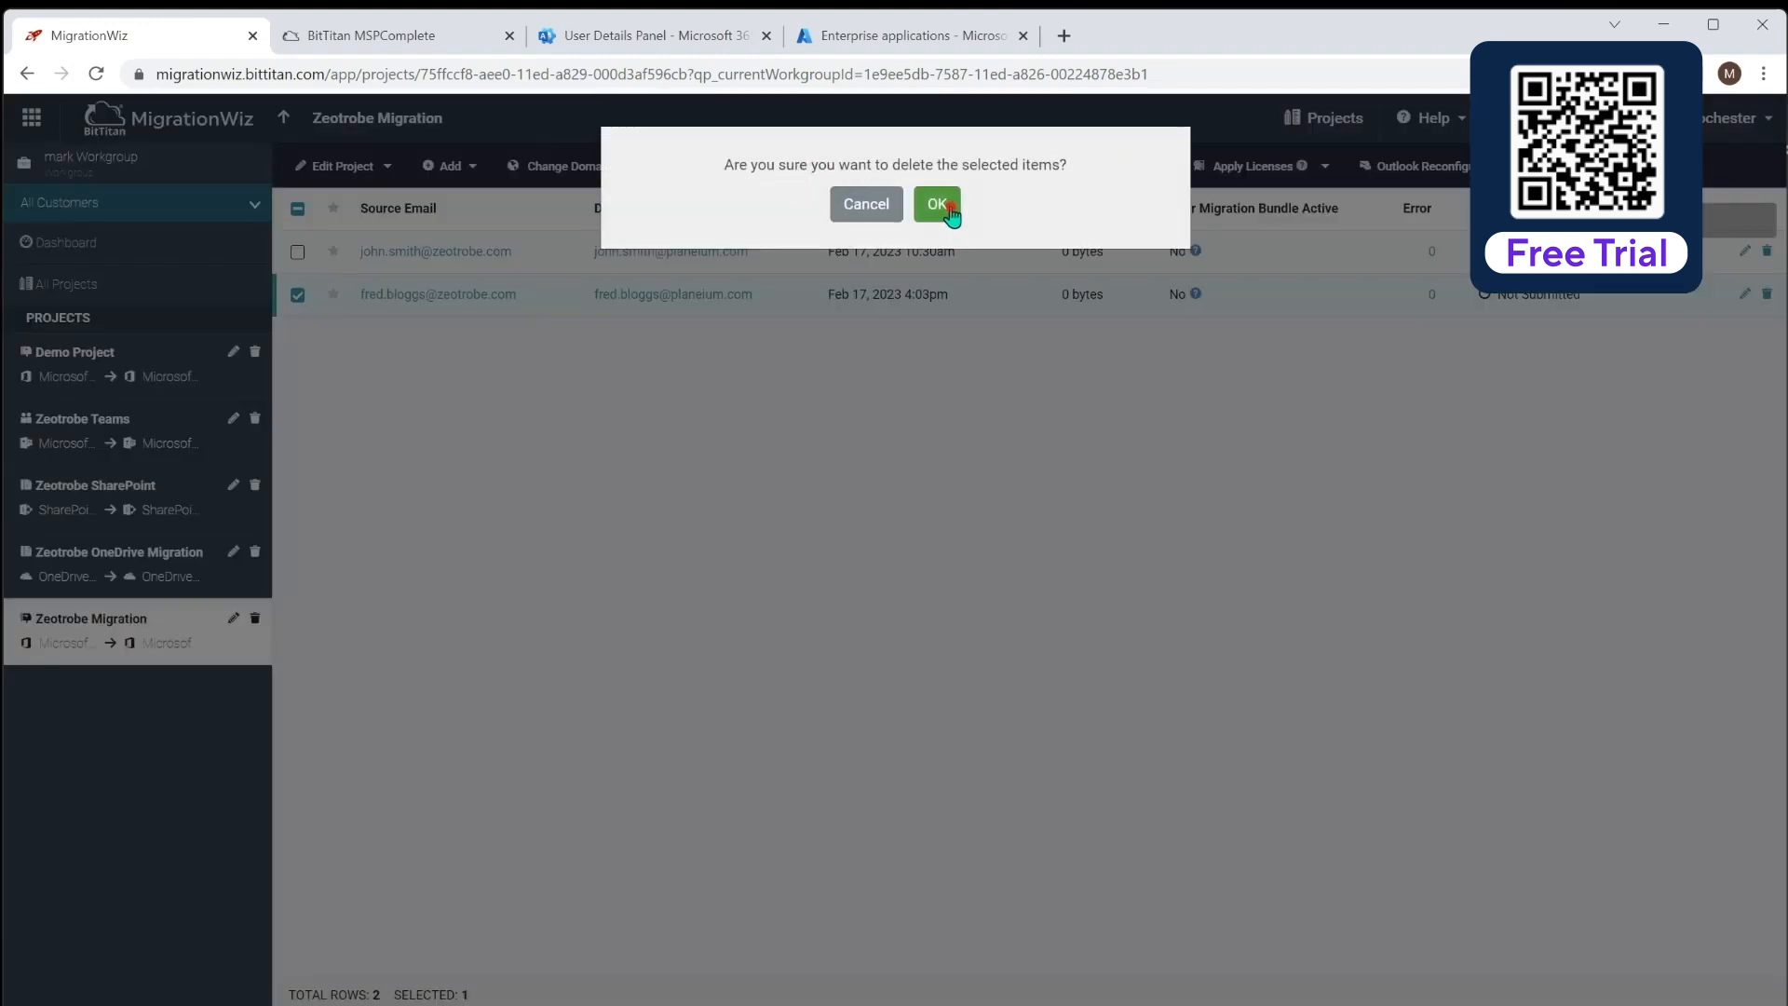
click(940, 213)
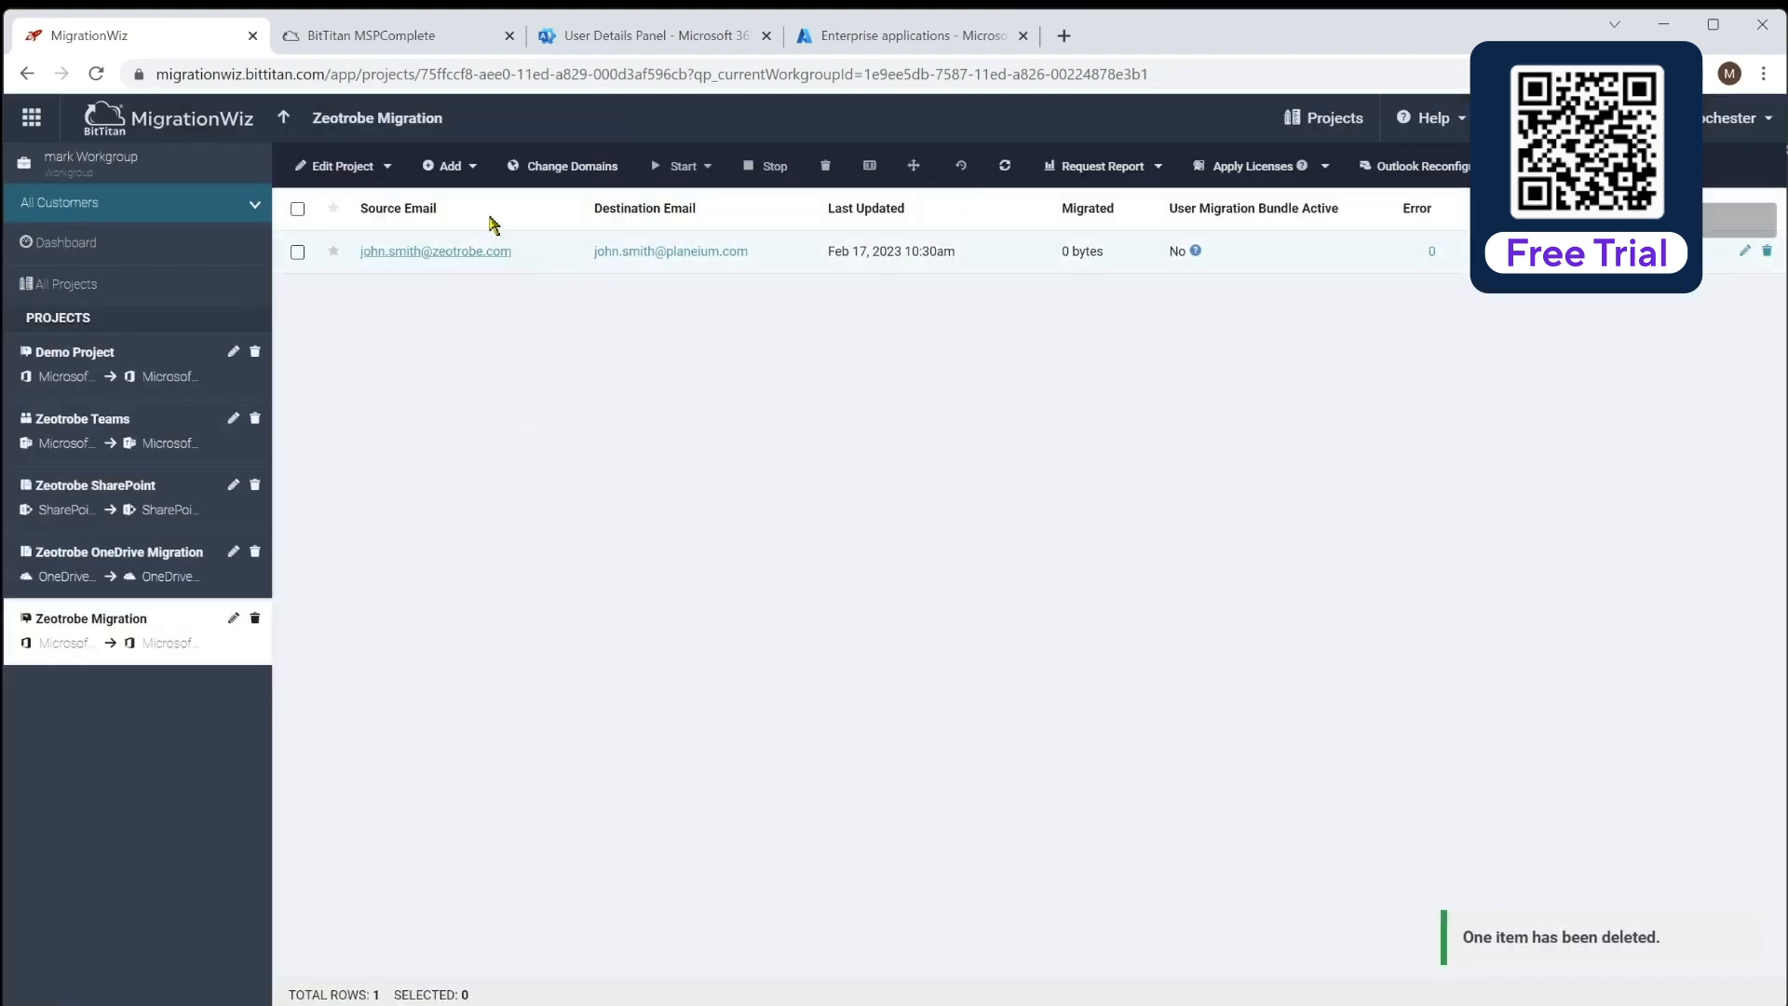
click(450, 167)
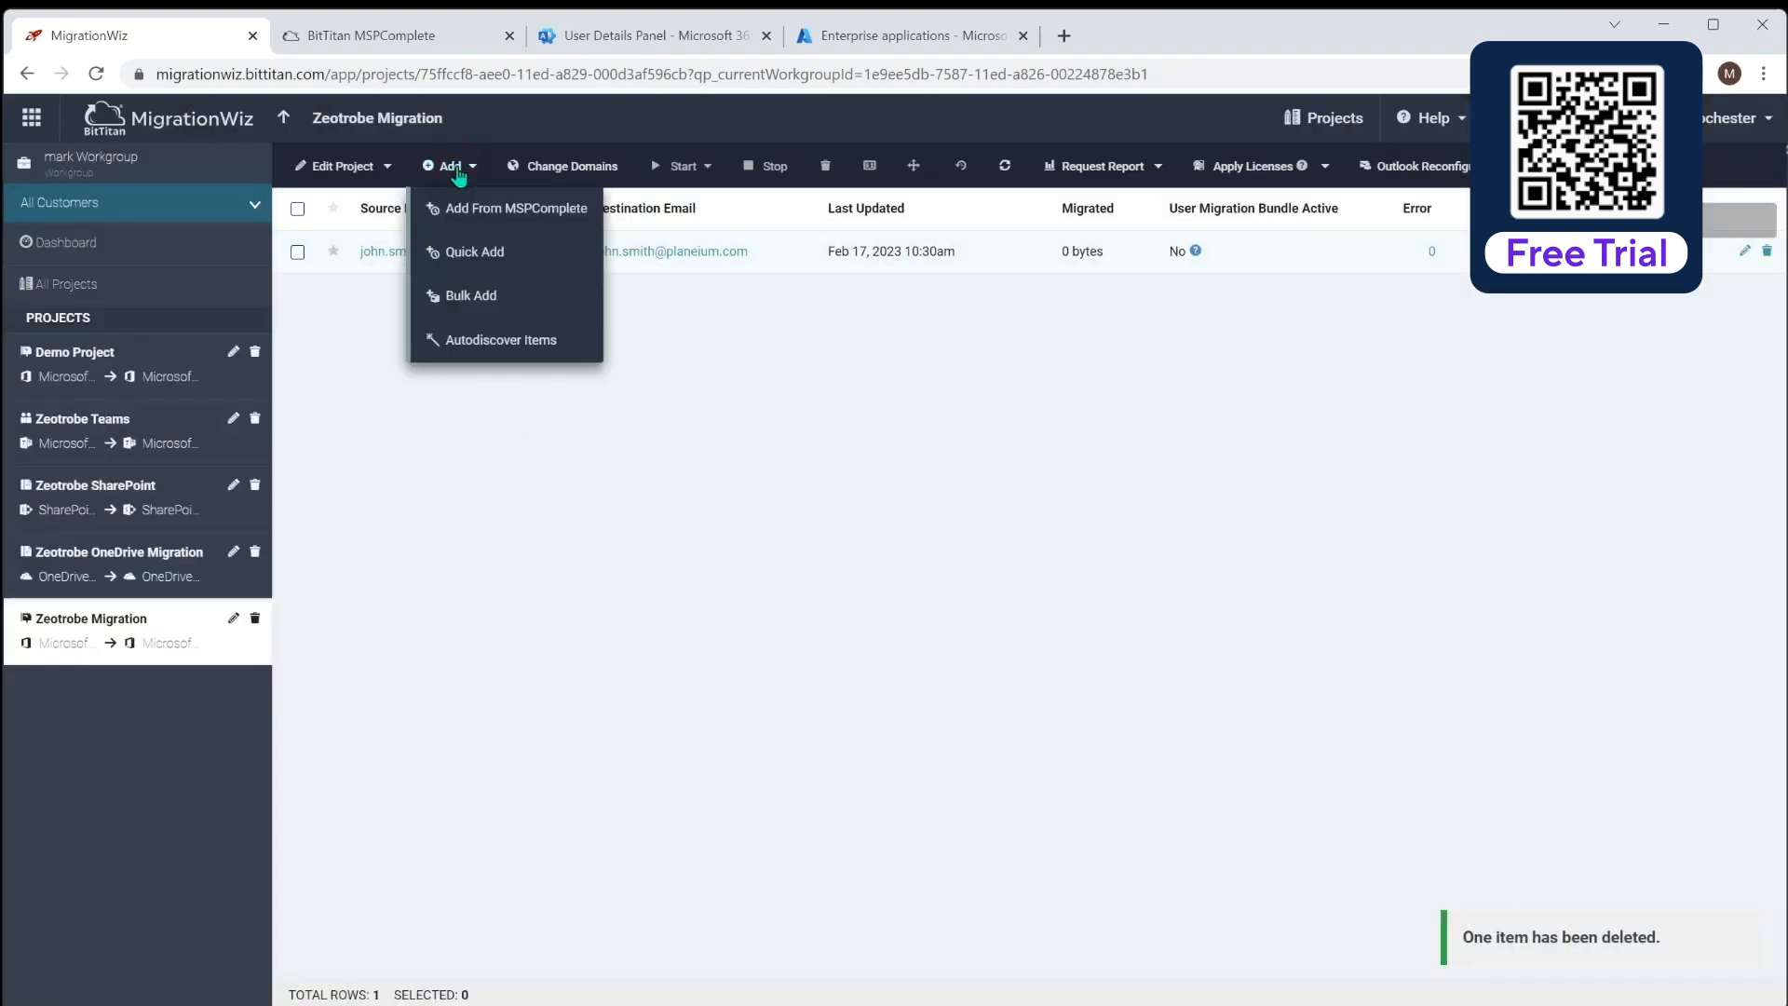
Run Autodiscover on the source tenant and import the three newly discovered mailboxes
click(490, 341)
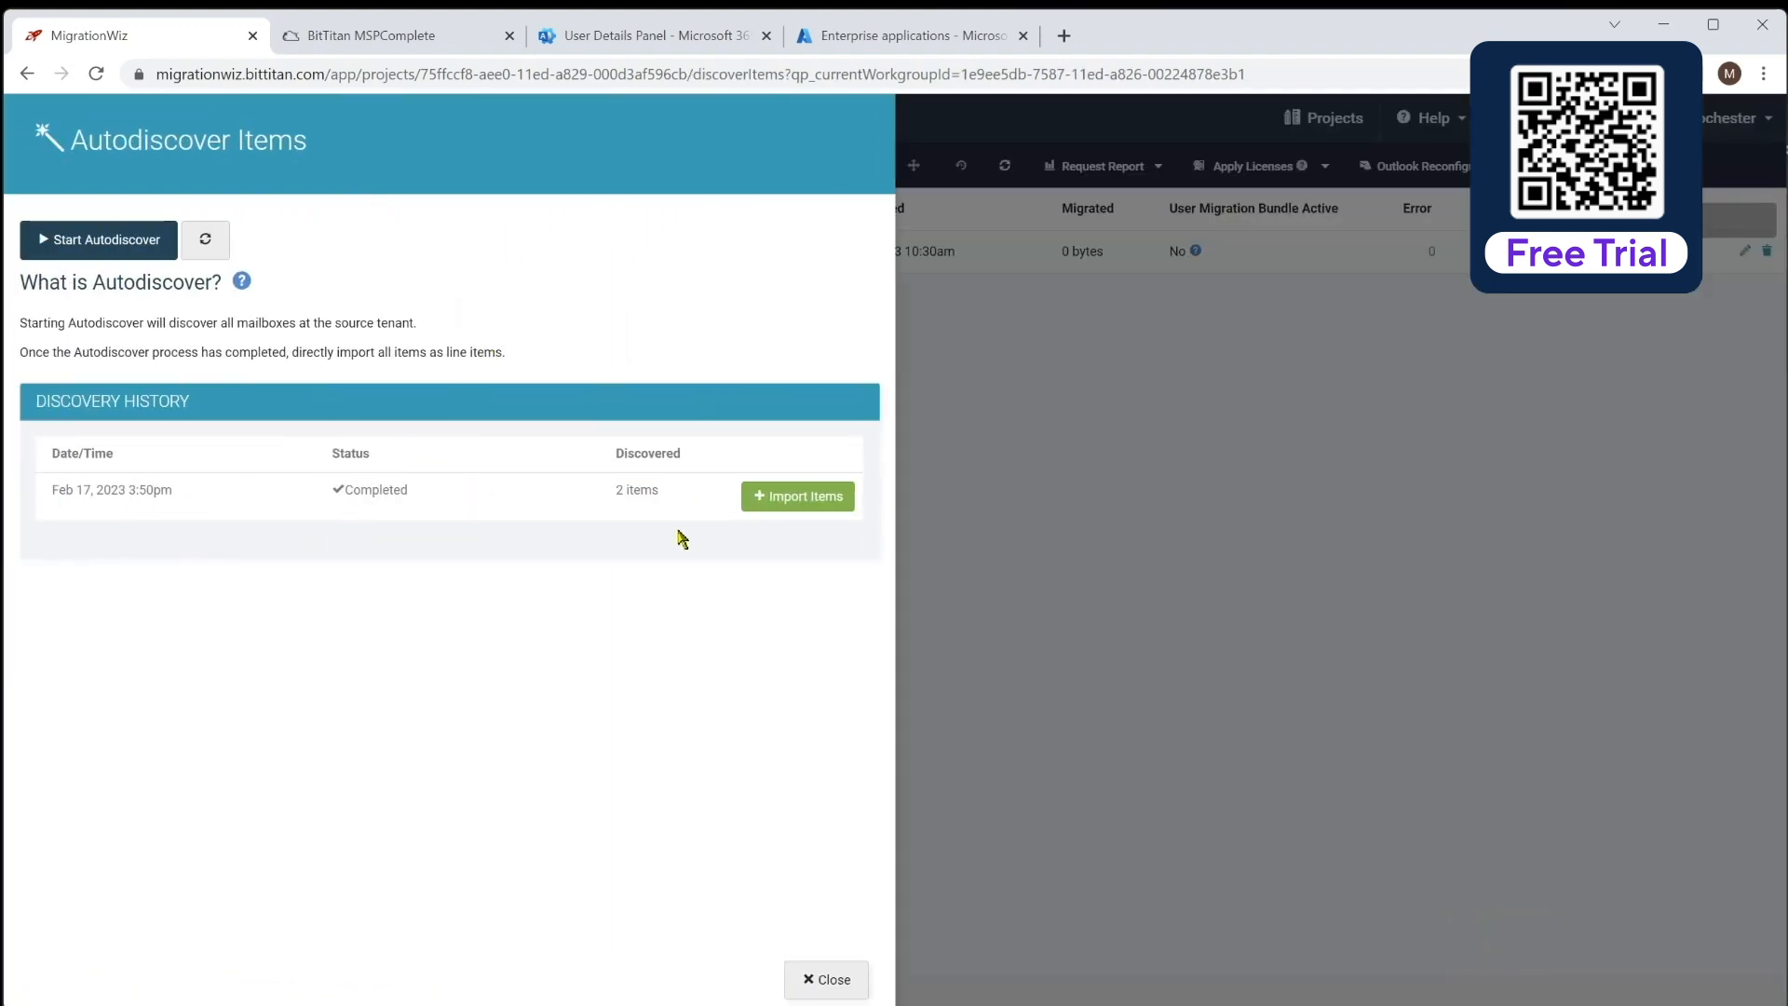
click(107, 241)
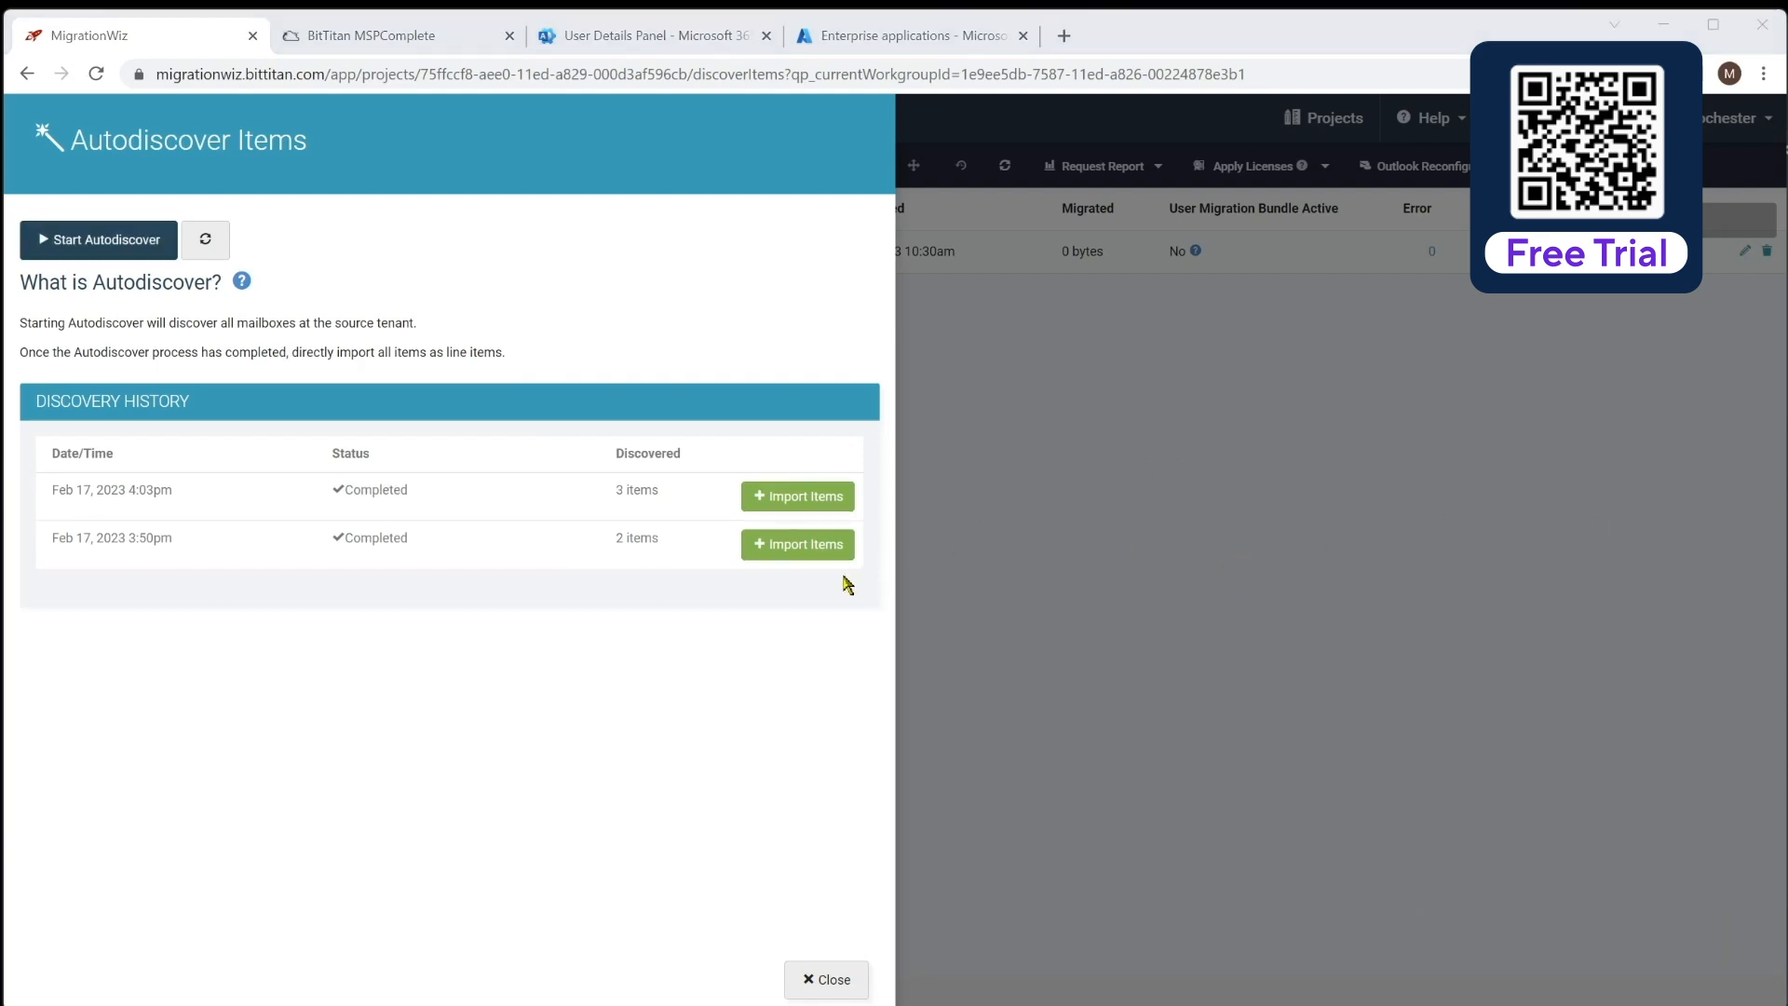
click(825, 503)
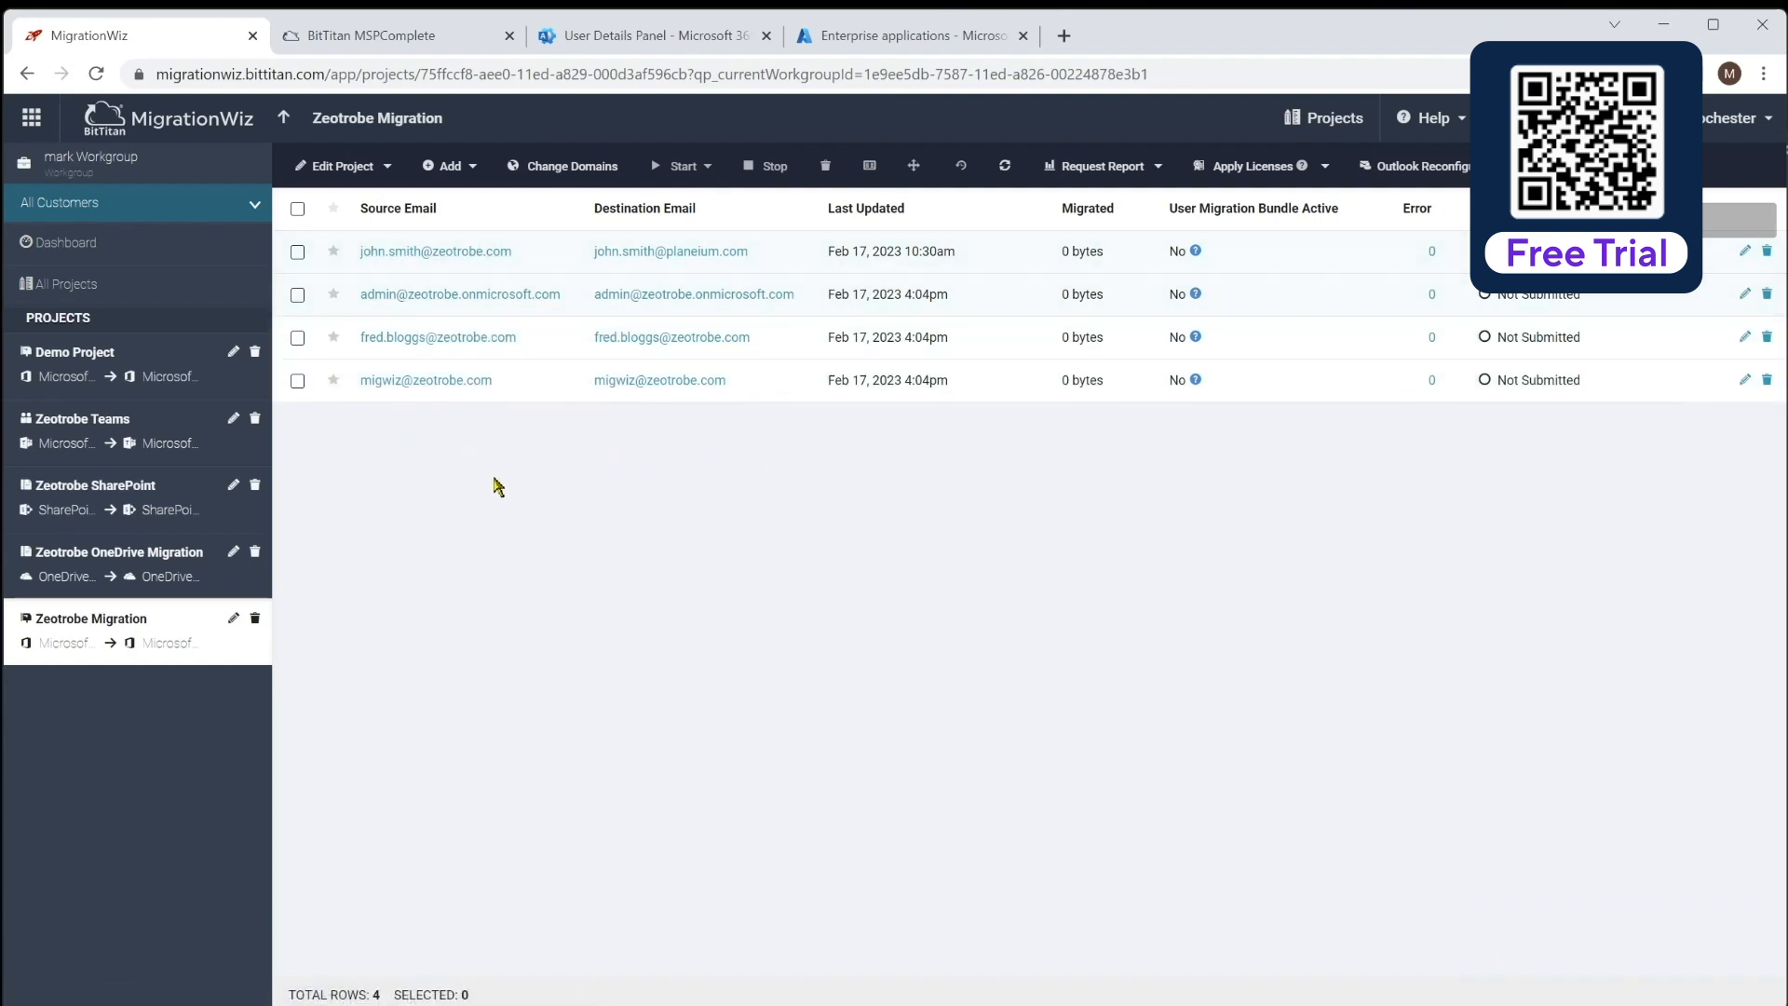
Delete the admin and migwiz discovered mailbox items, leaving two items
click(298, 294)
click(297, 382)
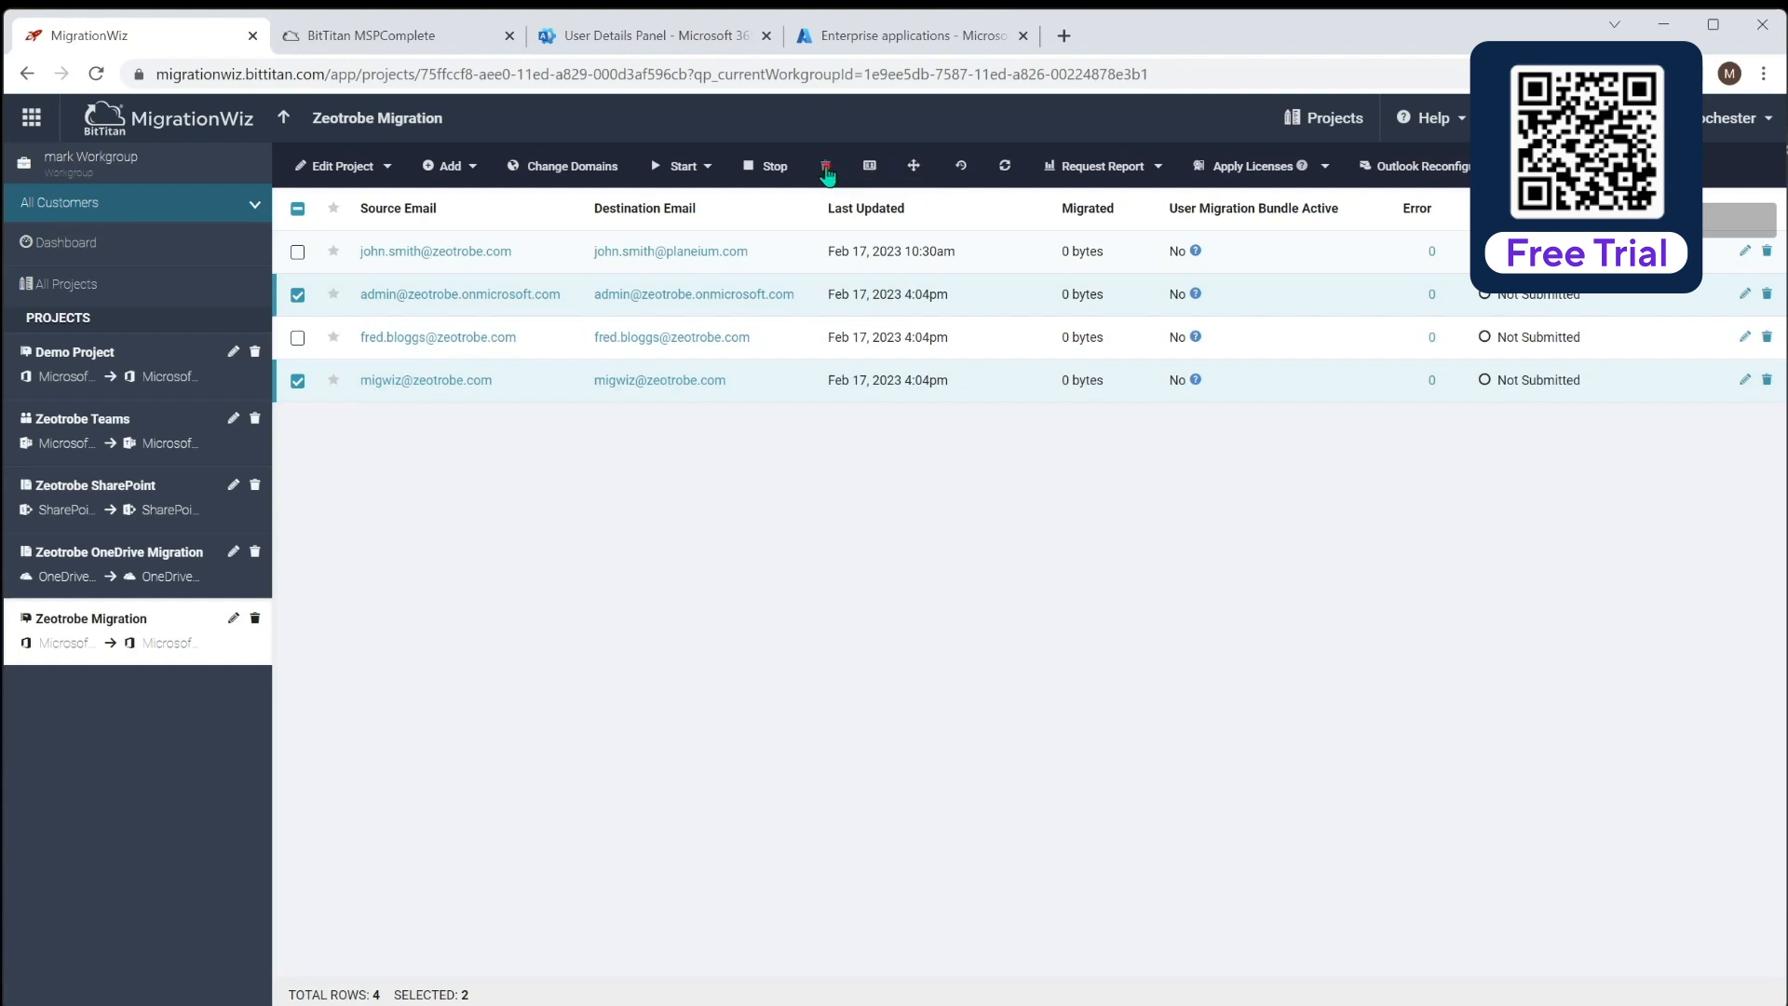
click(825, 165)
click(931, 214)
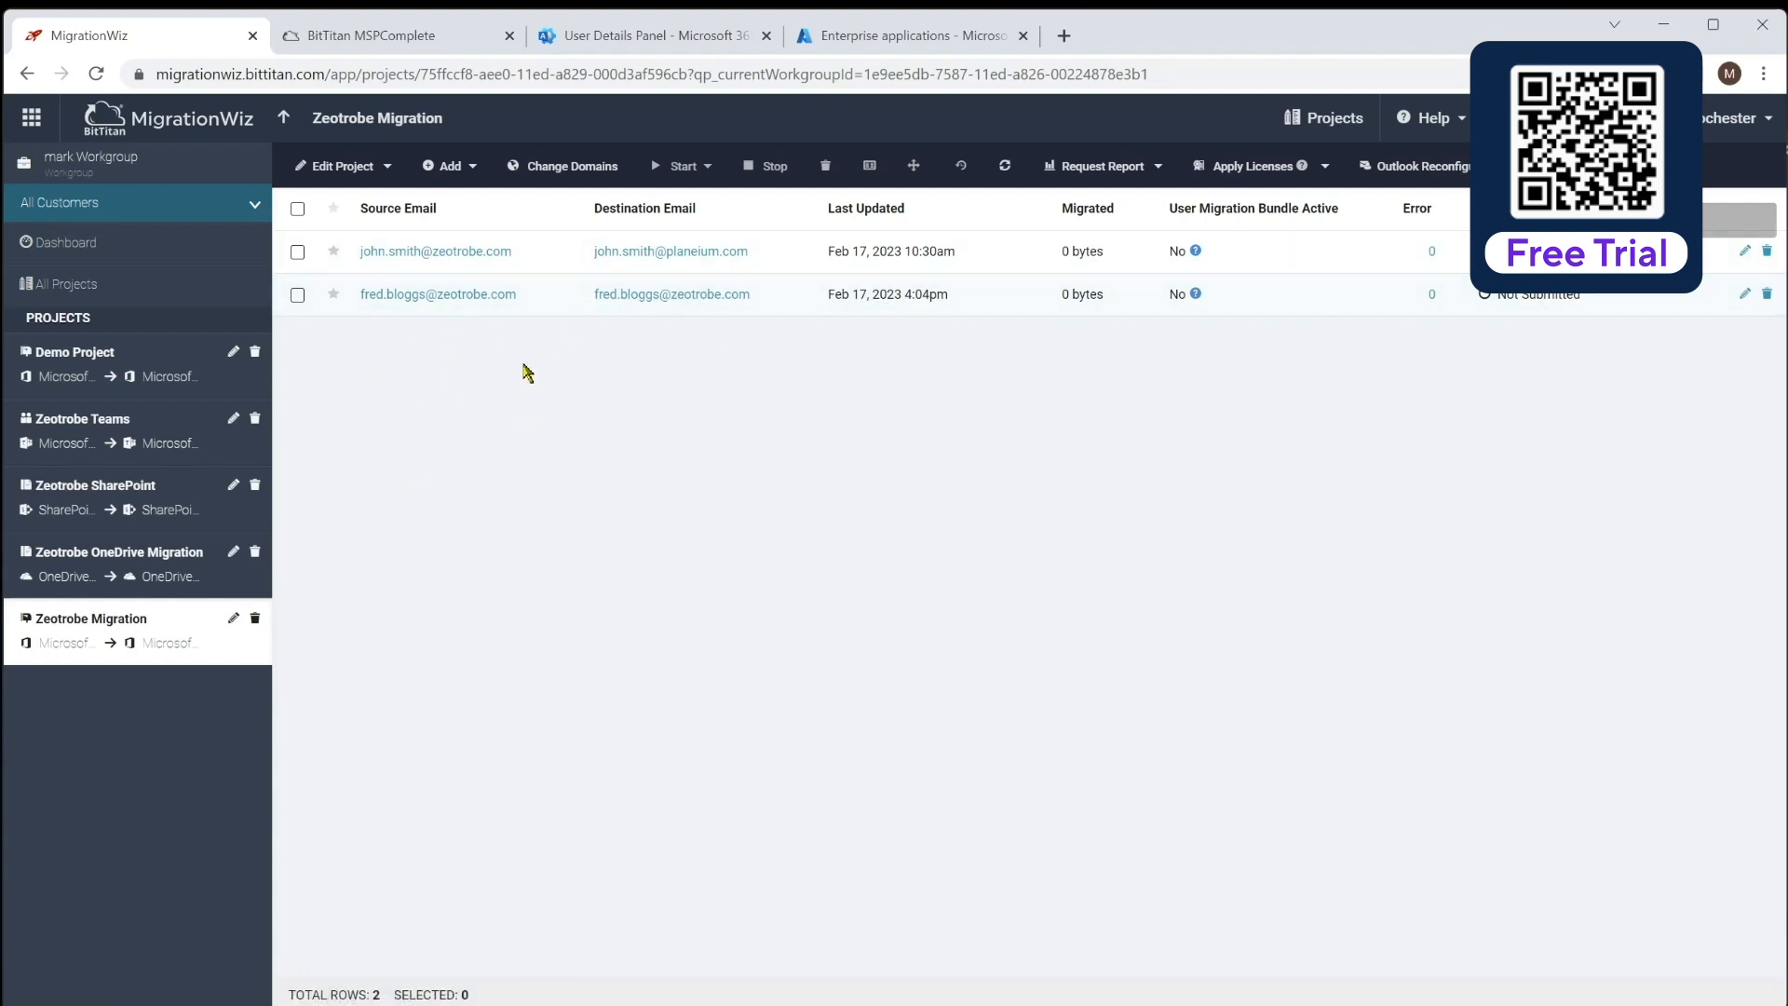
click(298, 212)
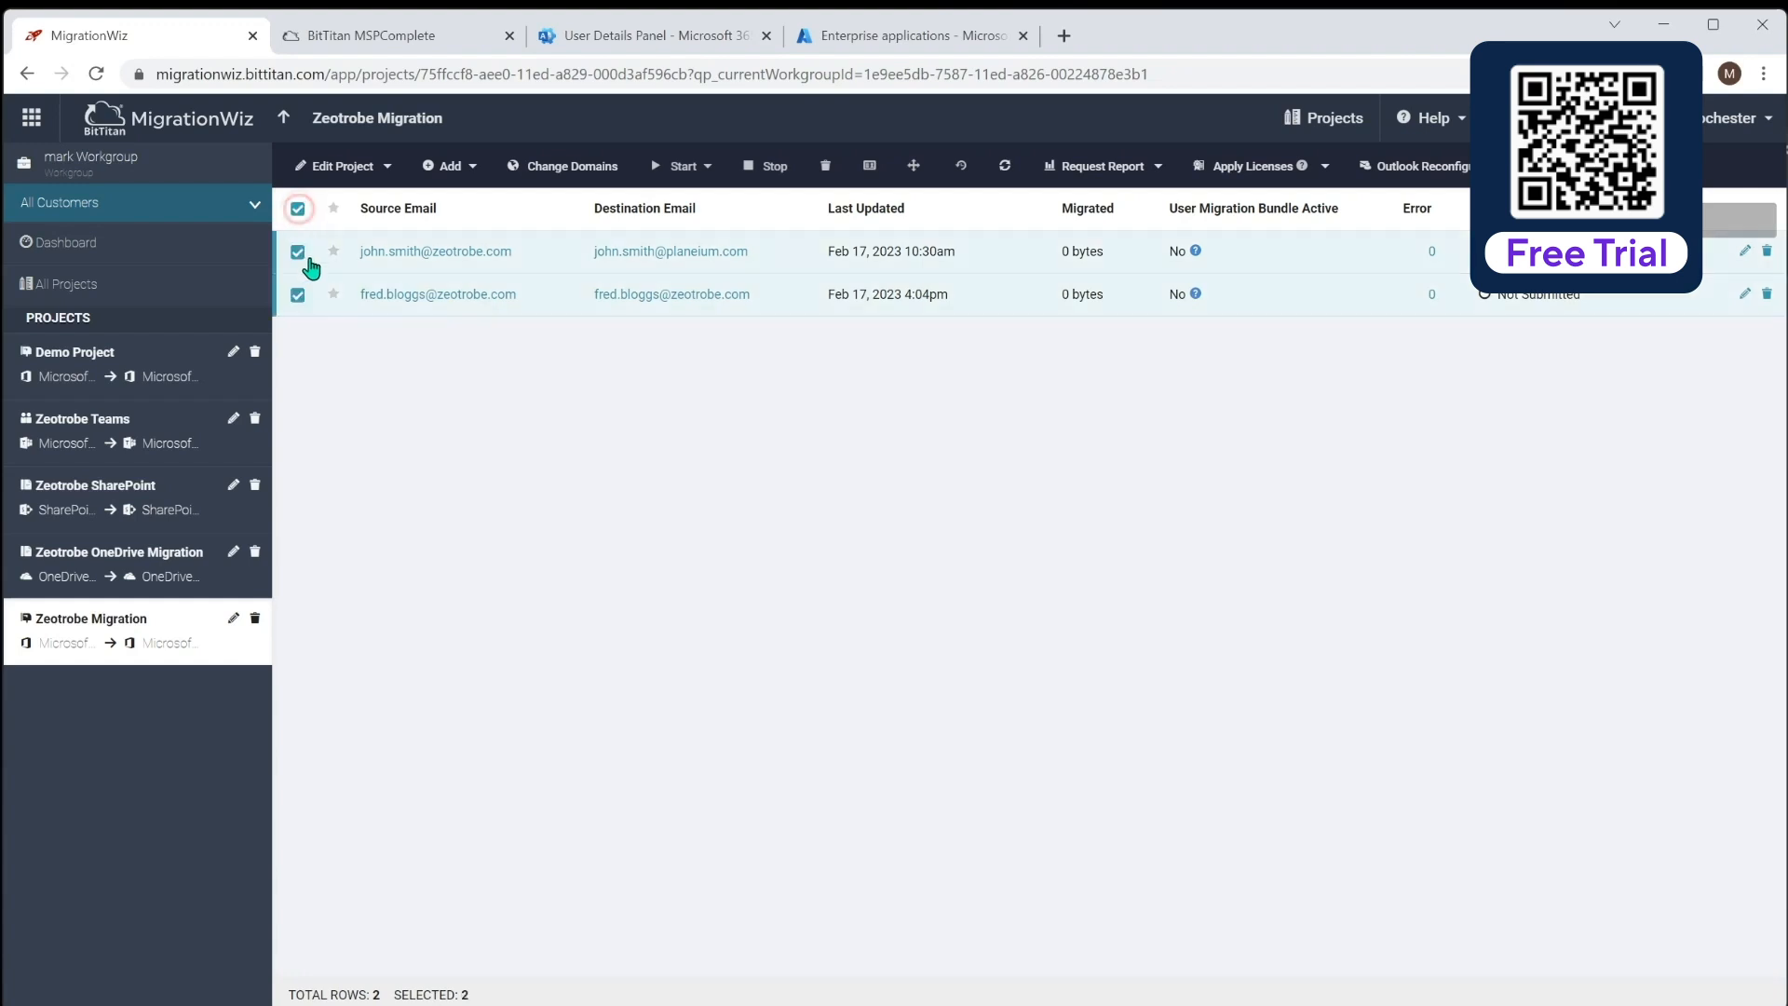
Change the second item's destination domain to planeium.com using Change Domains
click(298, 251)
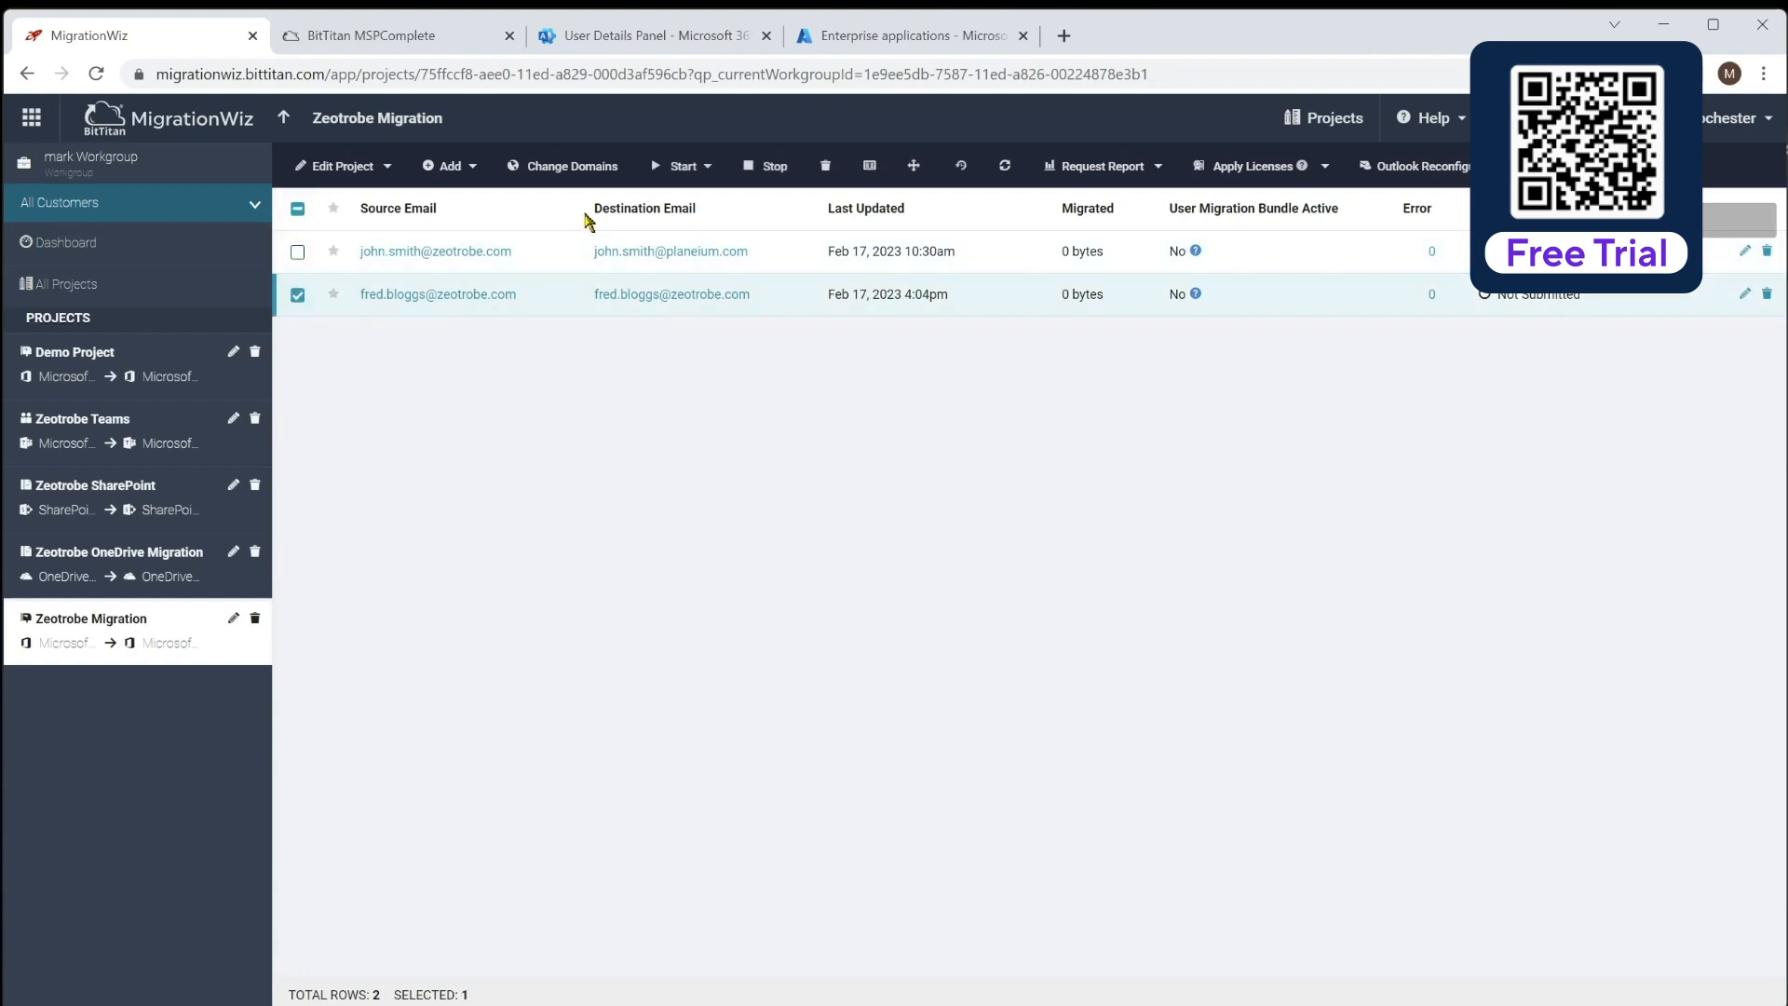
click(568, 167)
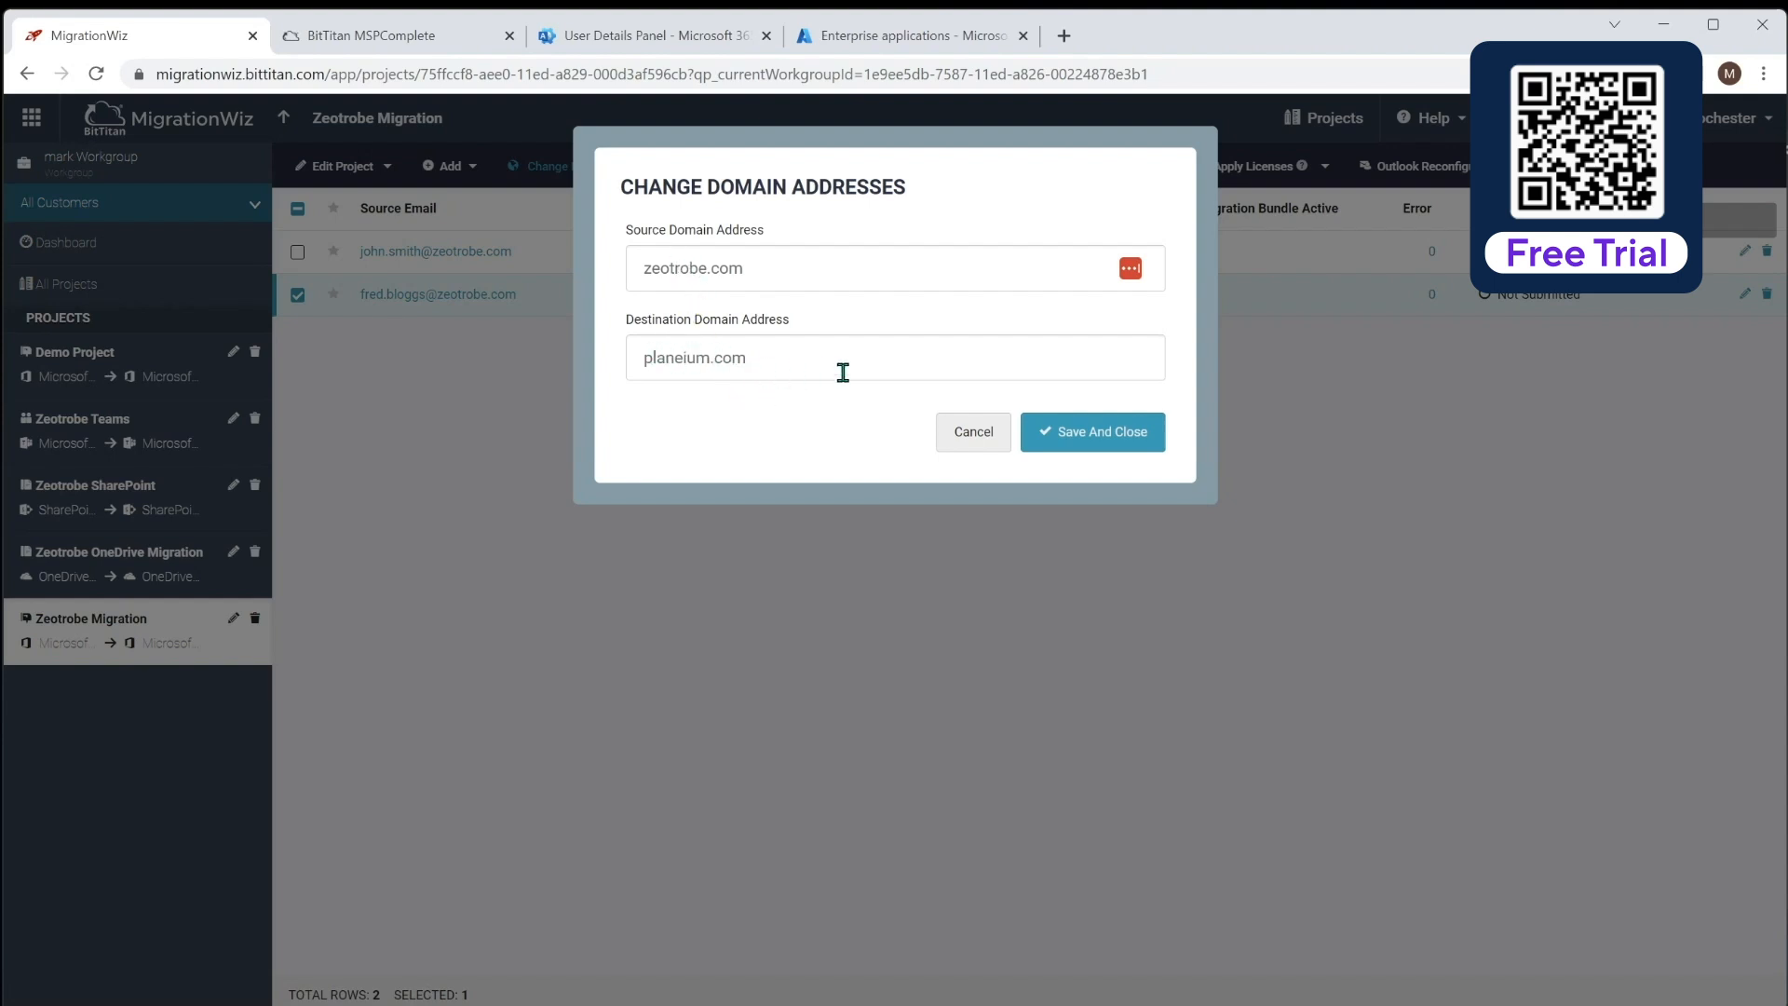
click(1088, 445)
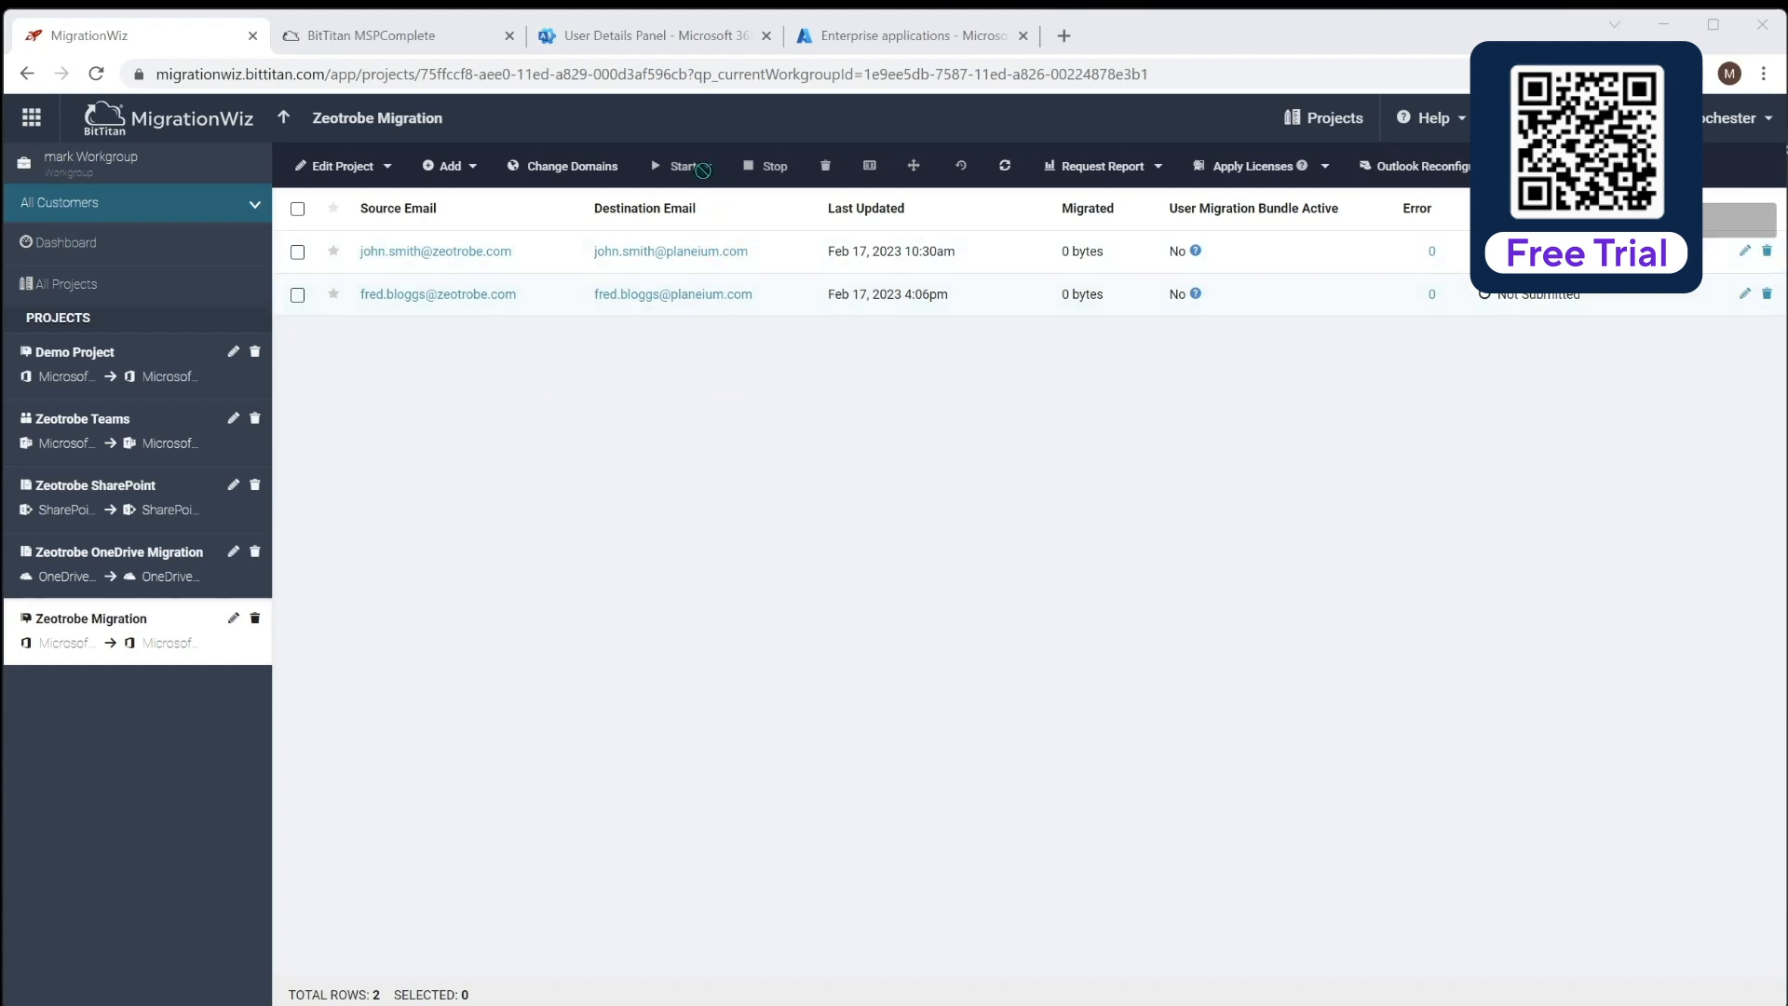
click(297, 252)
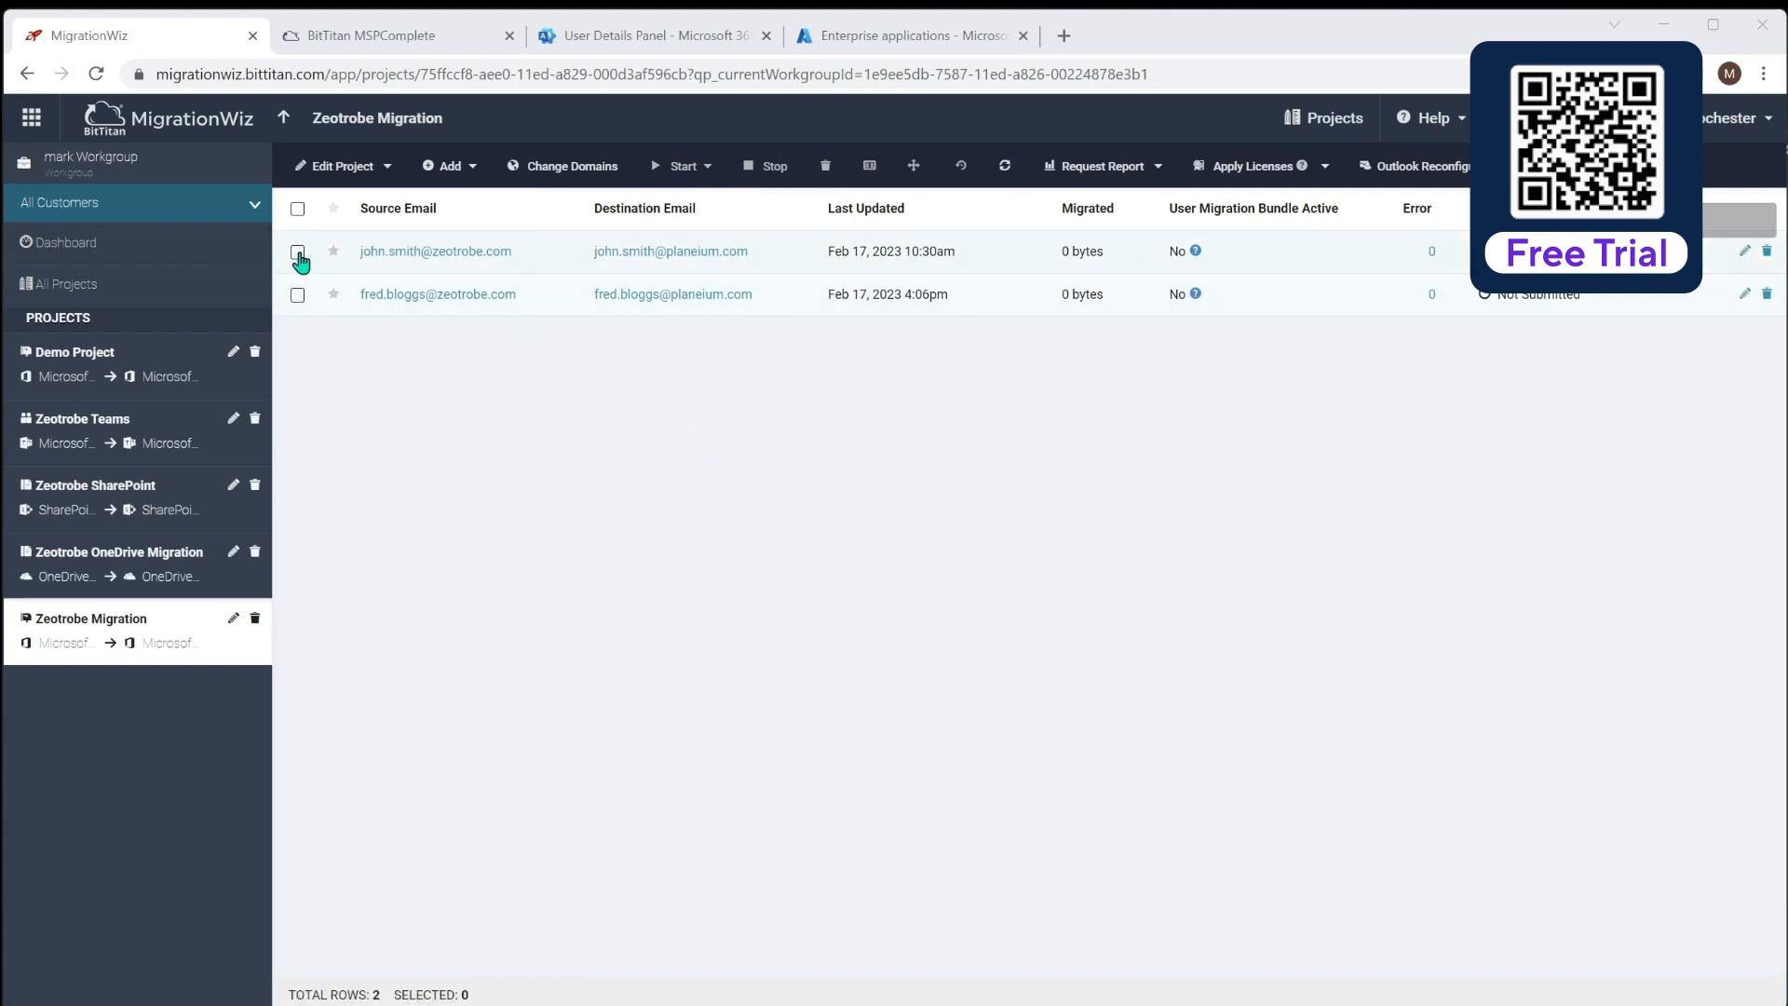
click(678, 168)
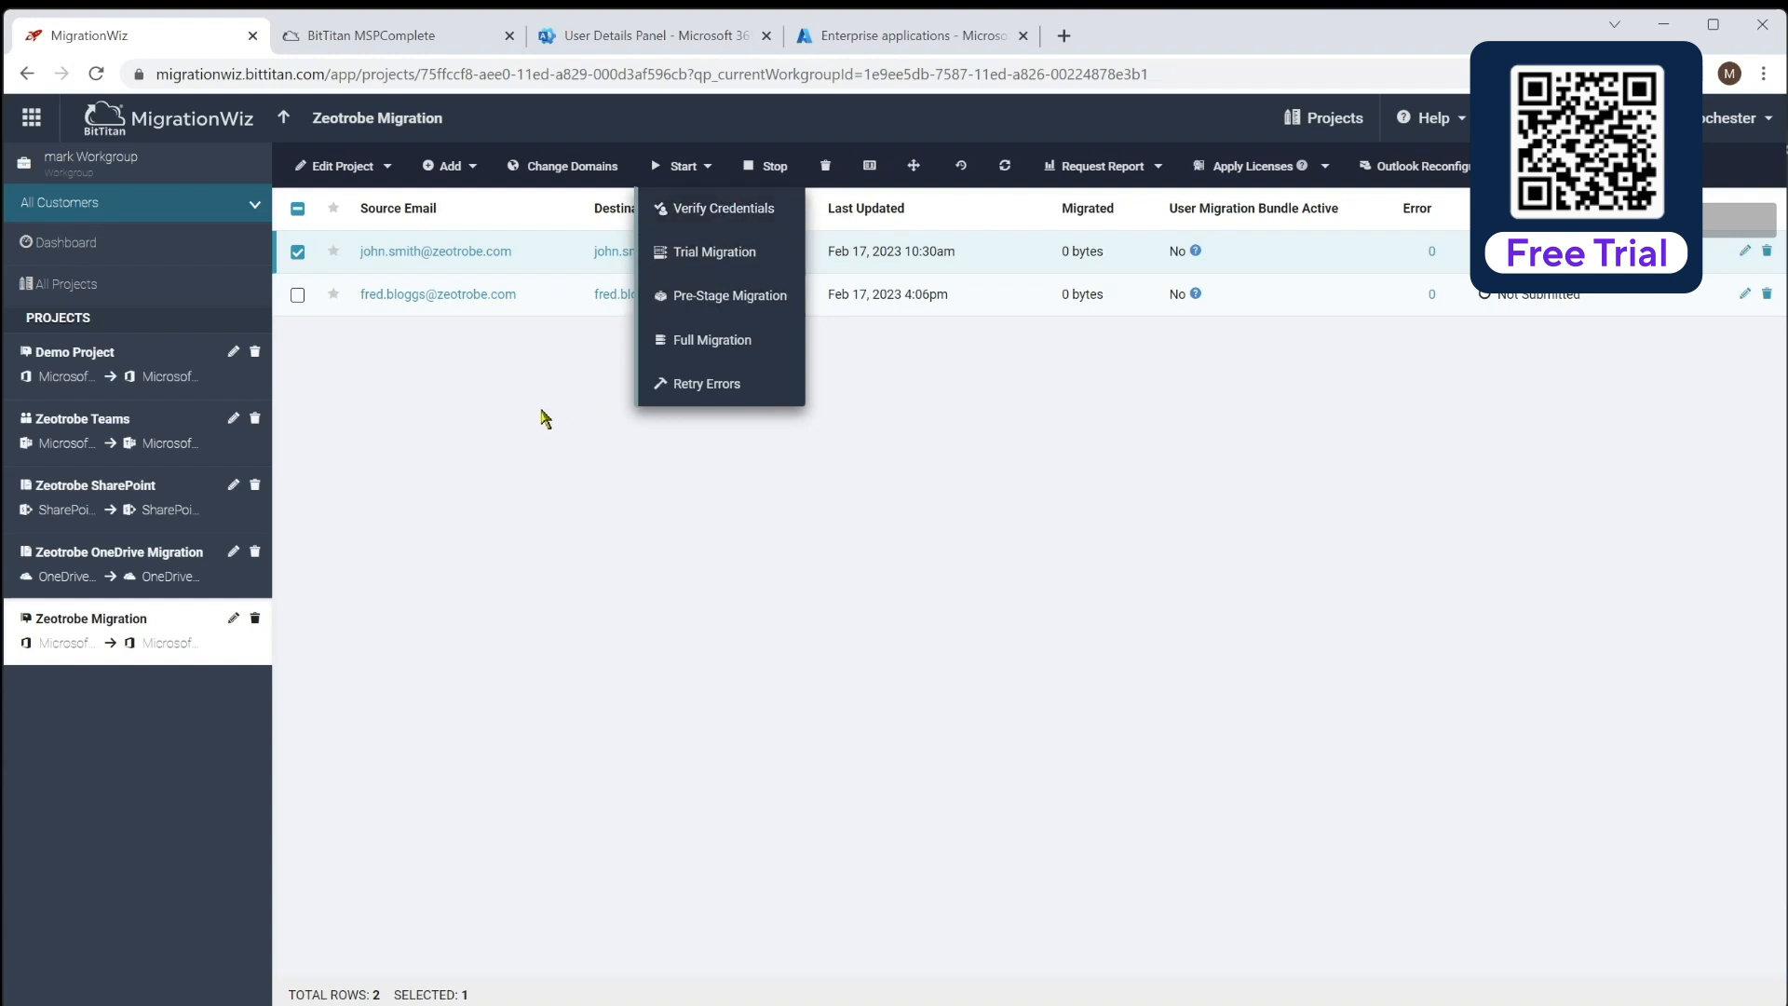
click(540, 412)
click(298, 253)
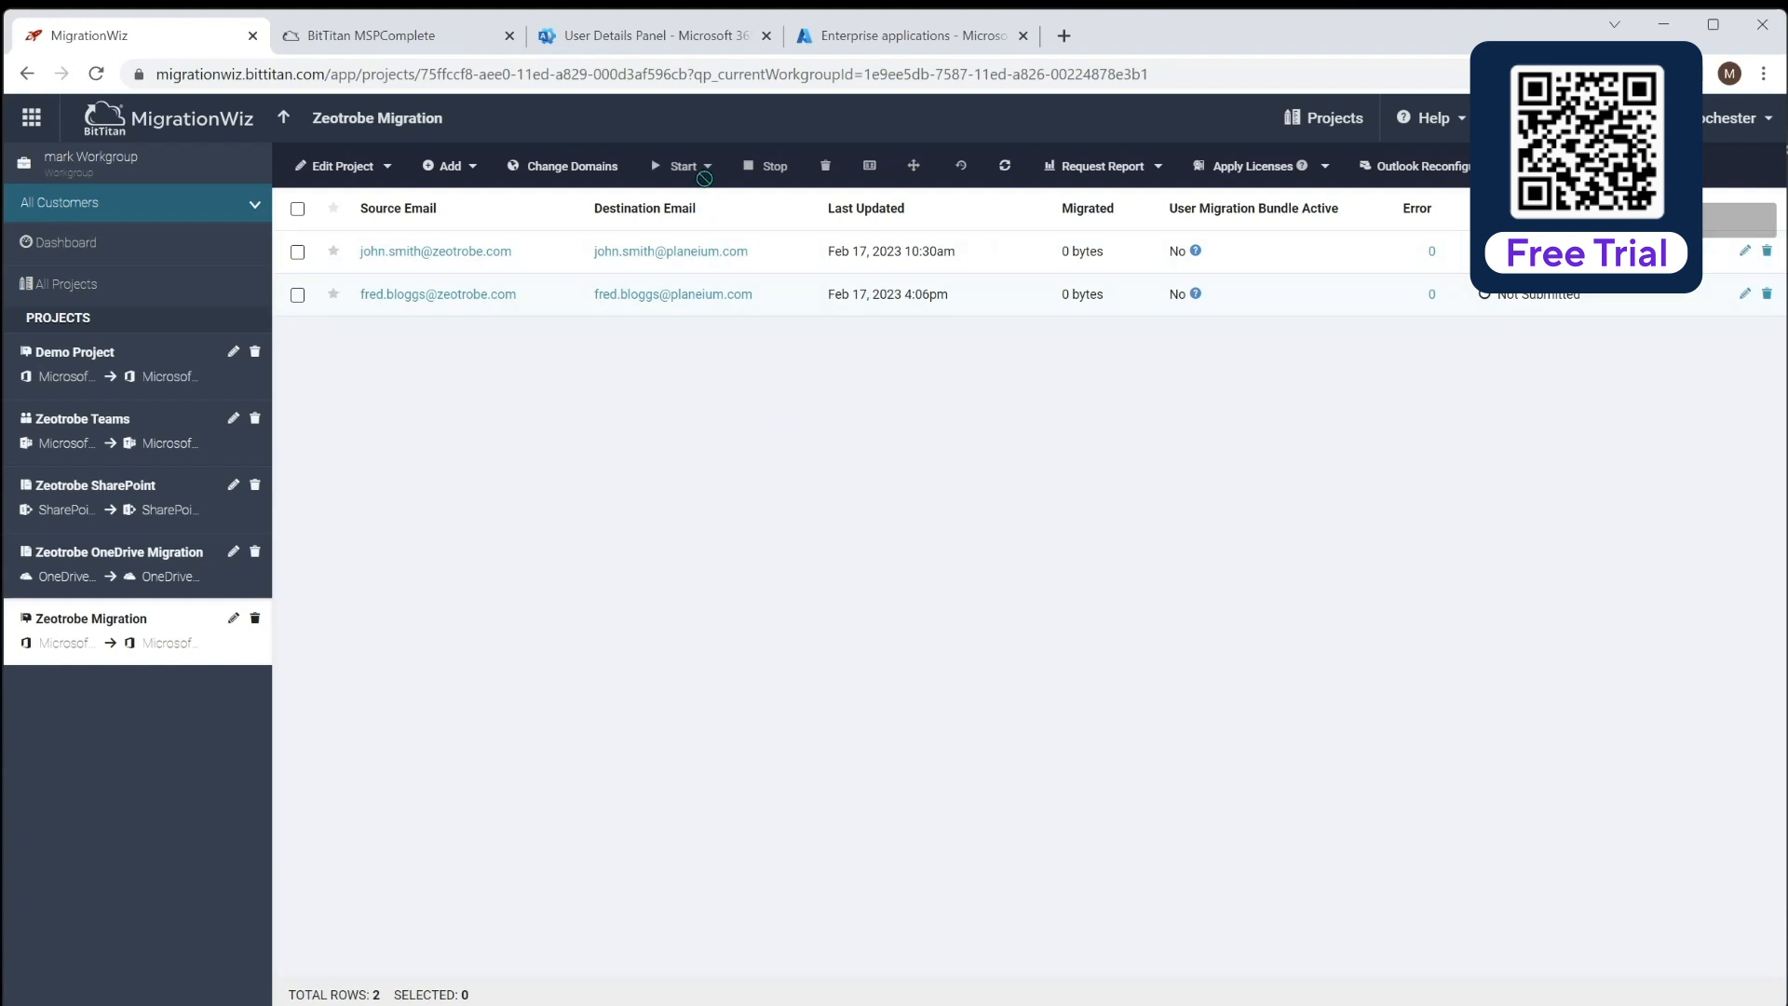
click(297, 295)
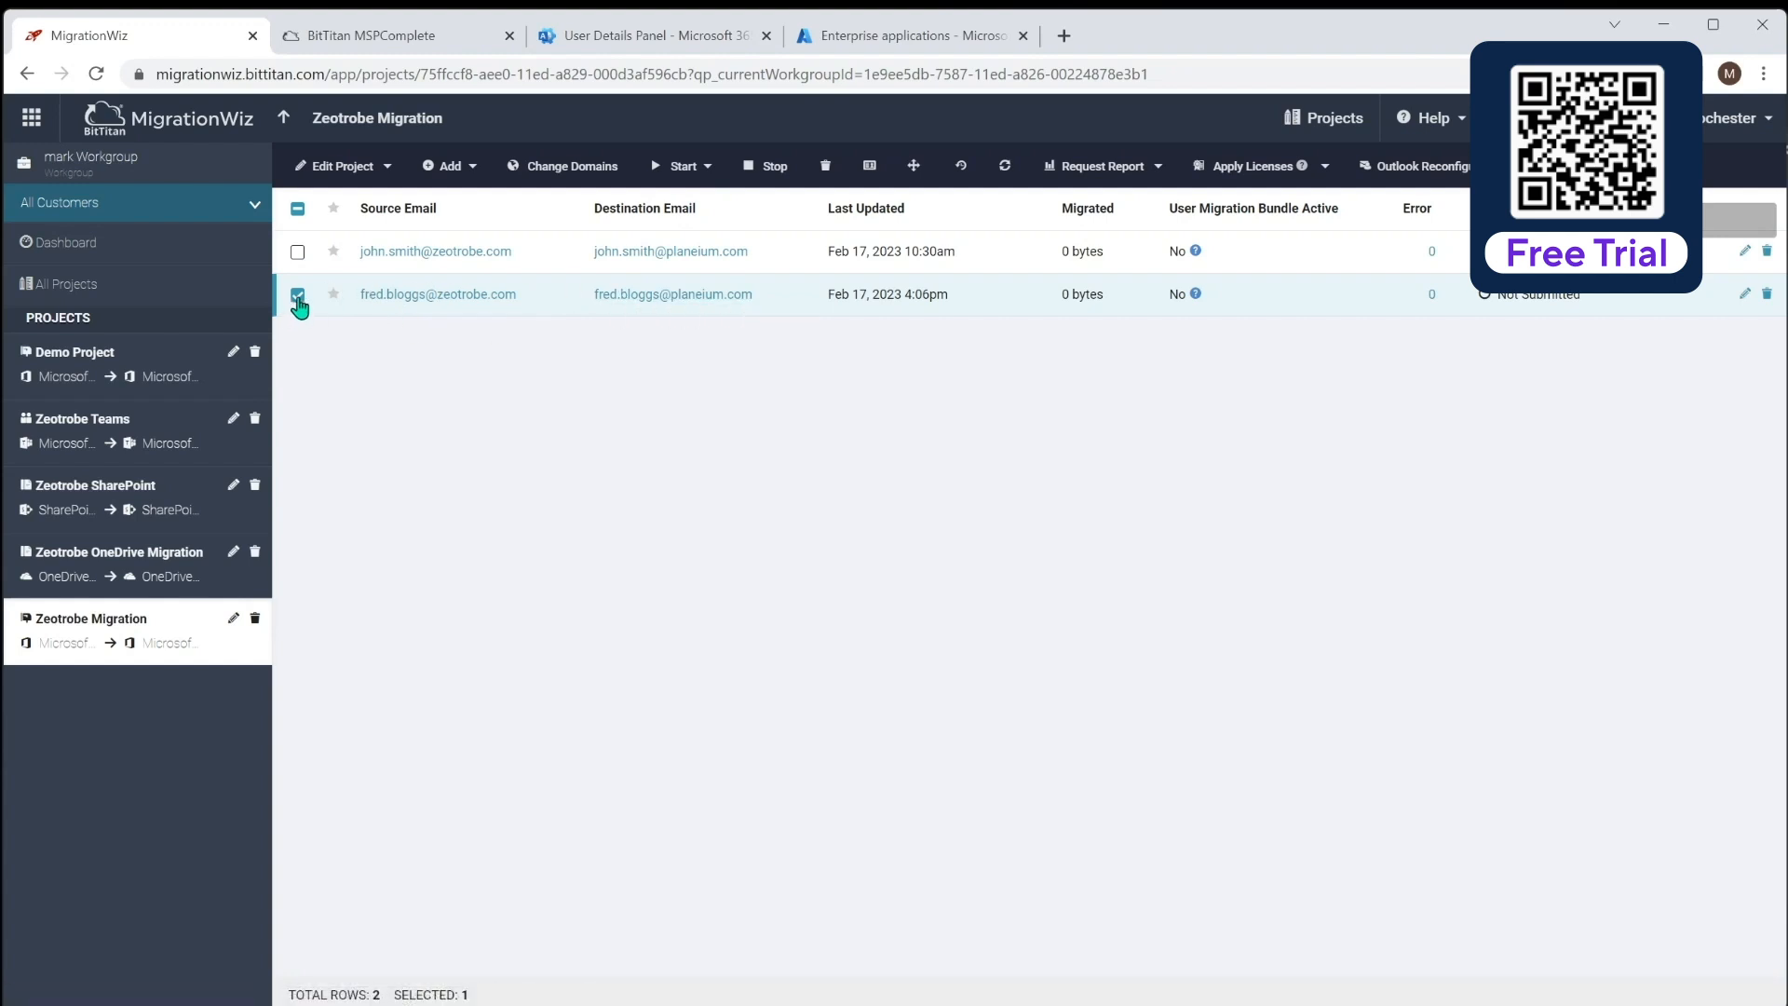
click(698, 166)
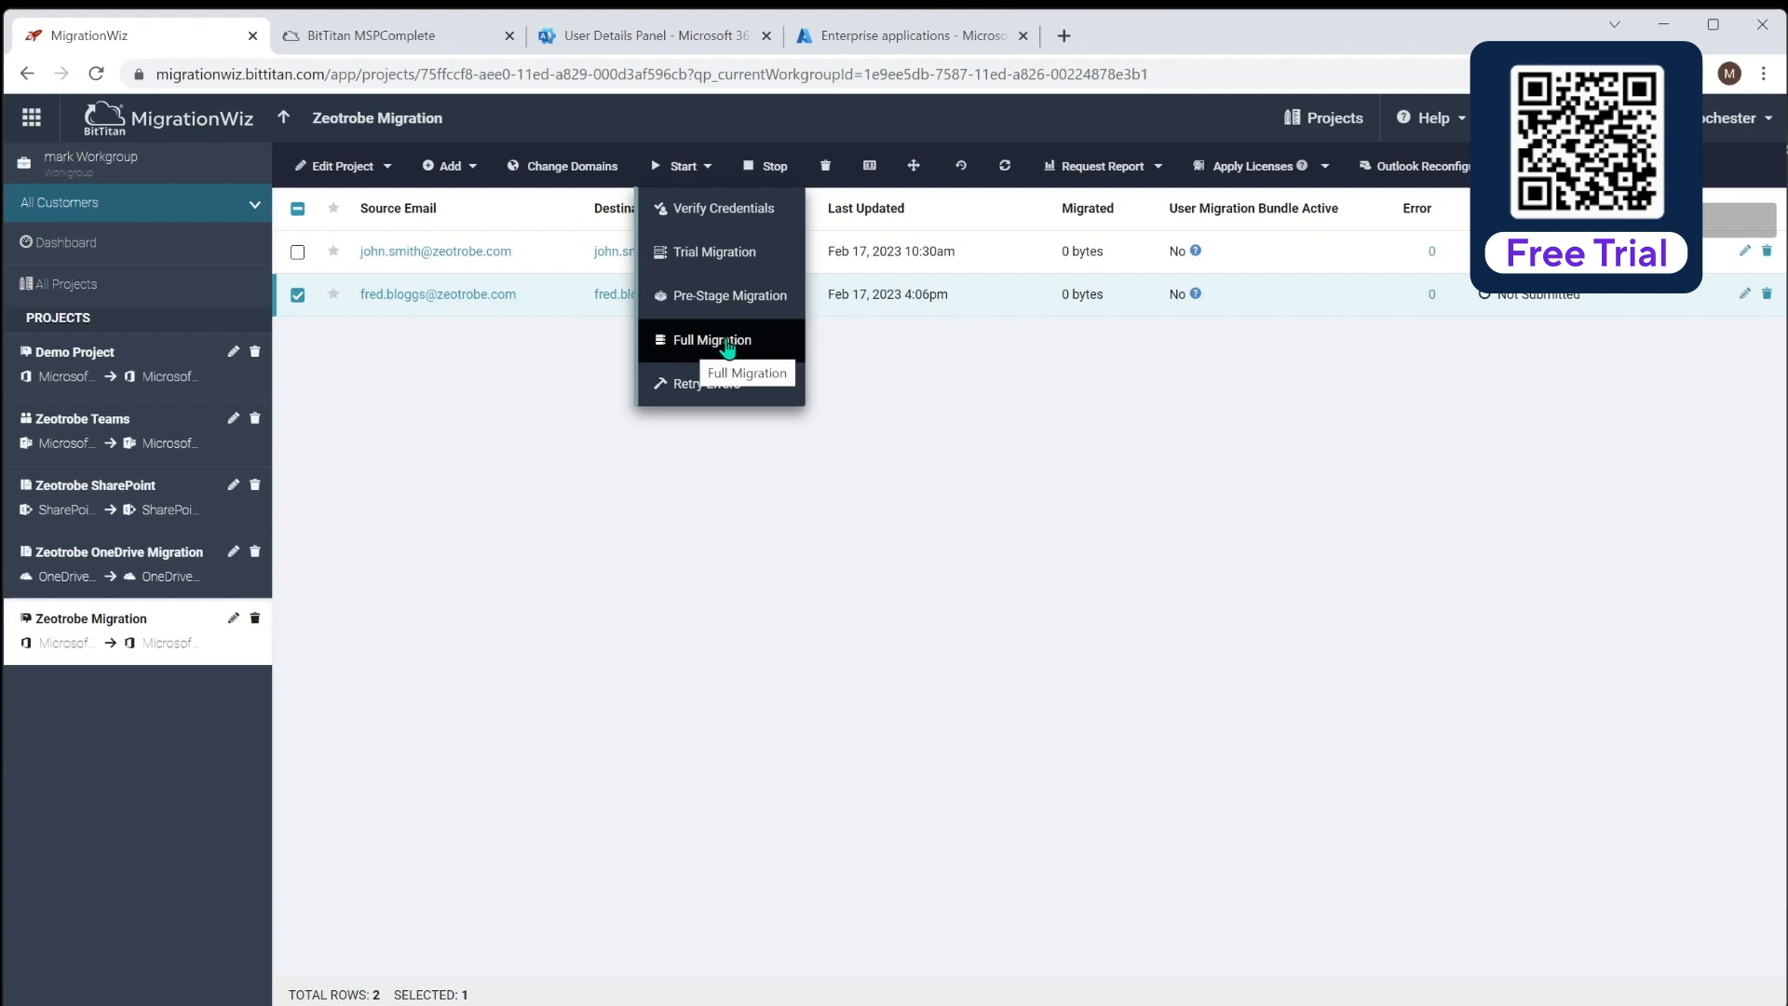
click(707, 296)
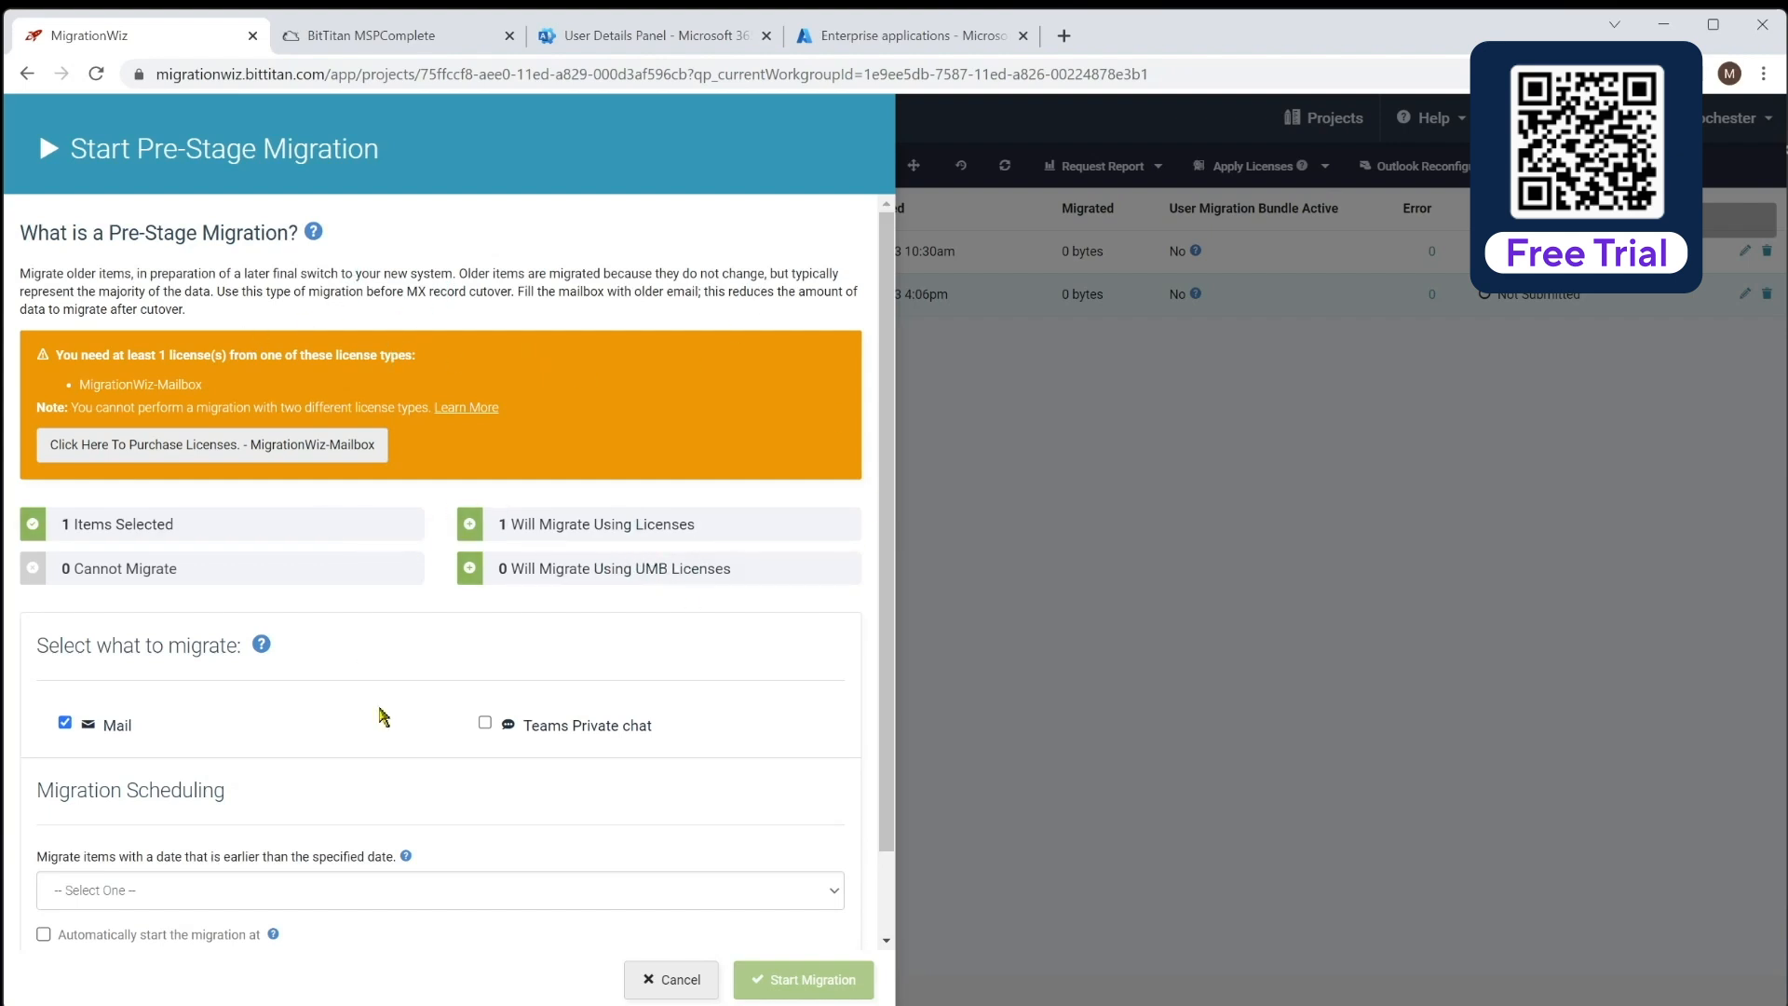
click(678, 979)
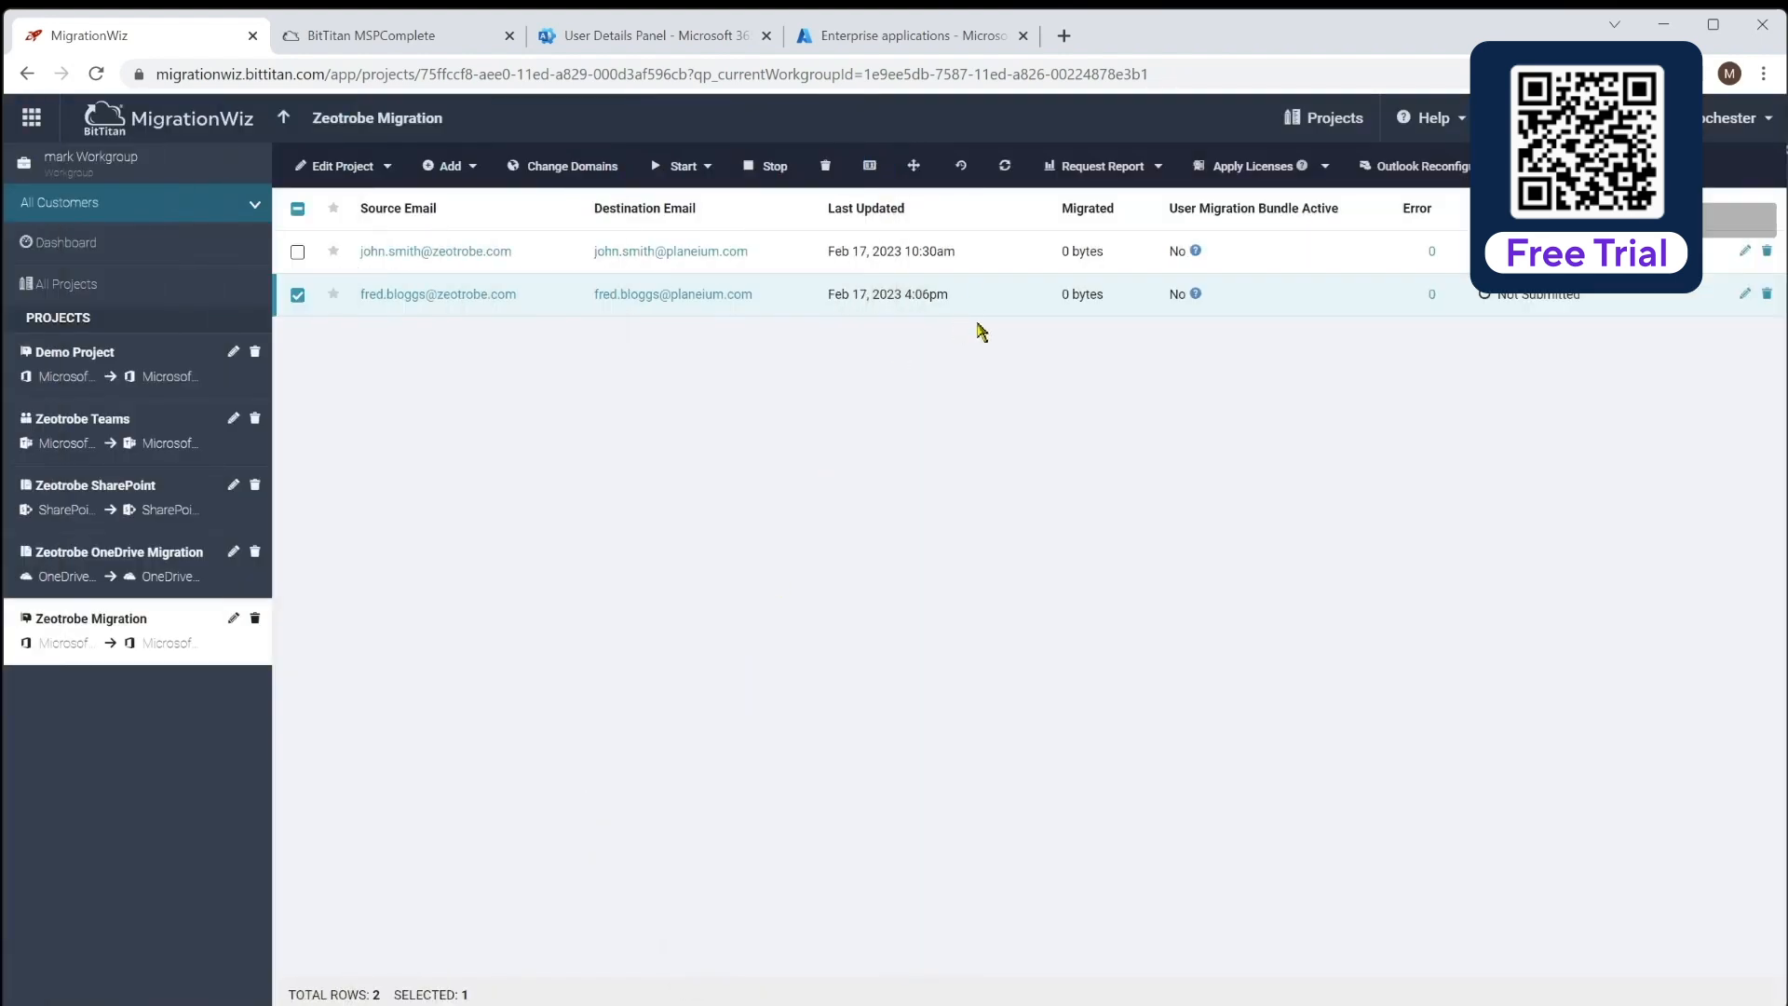
Open the workgroup's Licenses page from the account menu, then go to Buy Licenses
click(1711, 140)
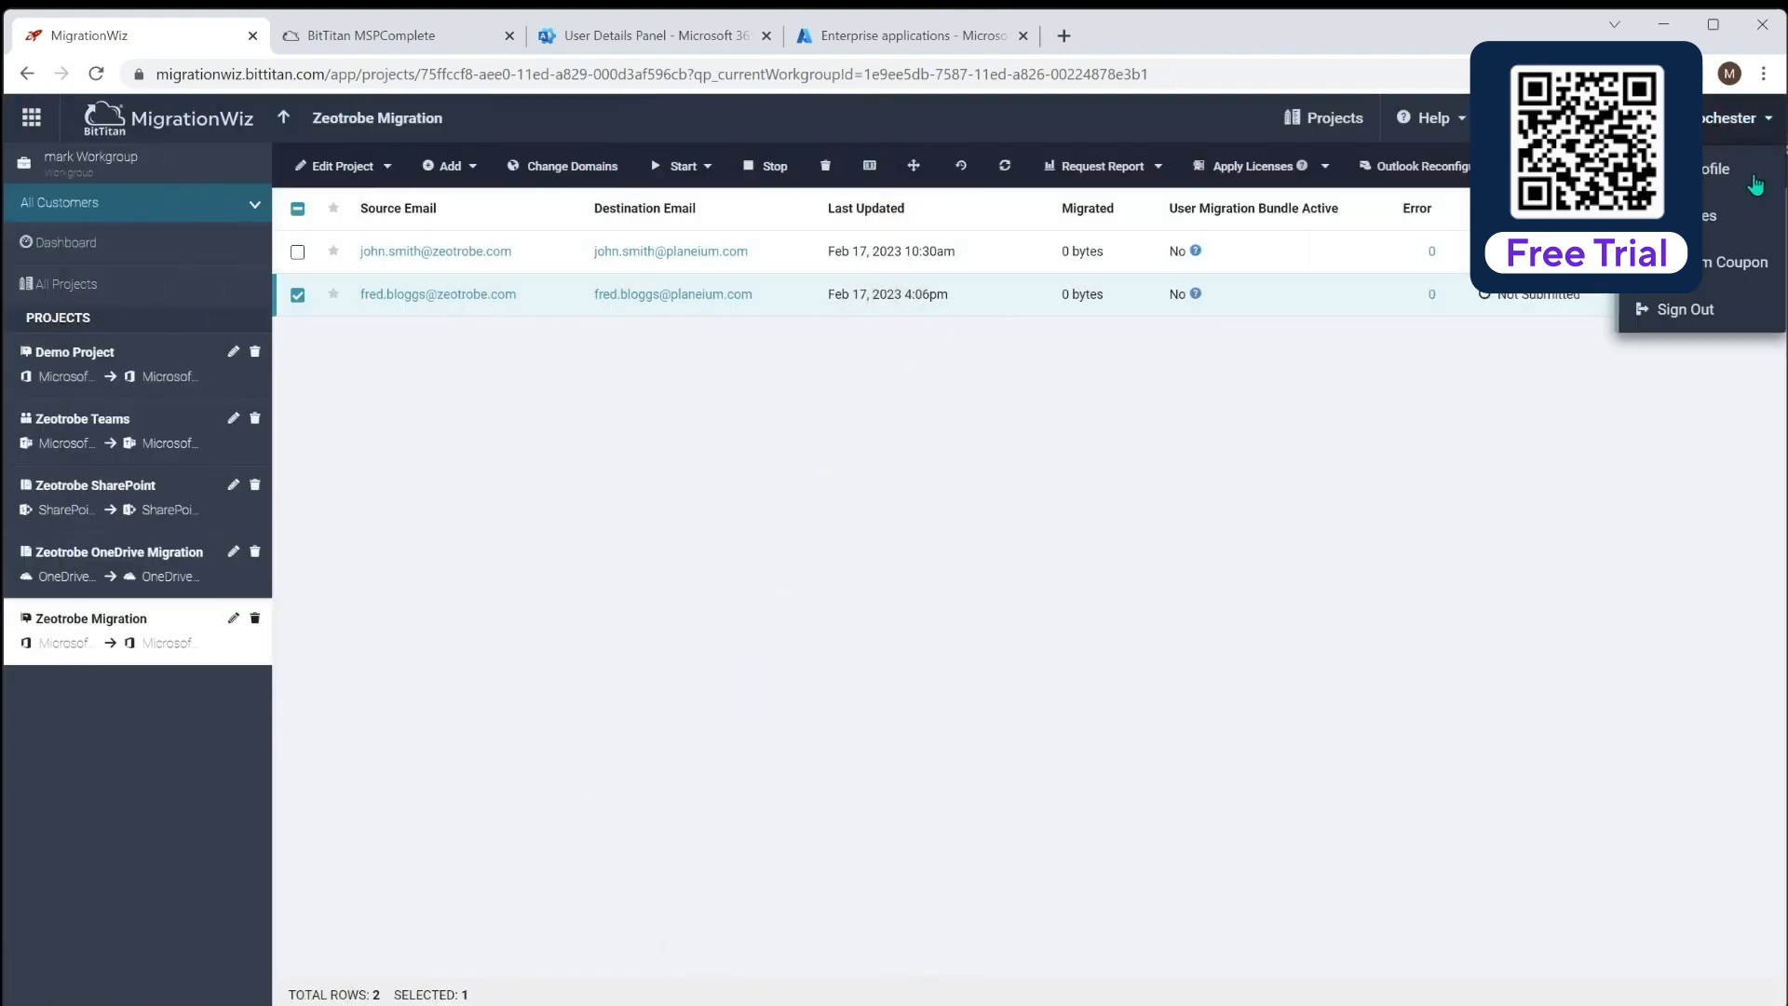
click(1711, 217)
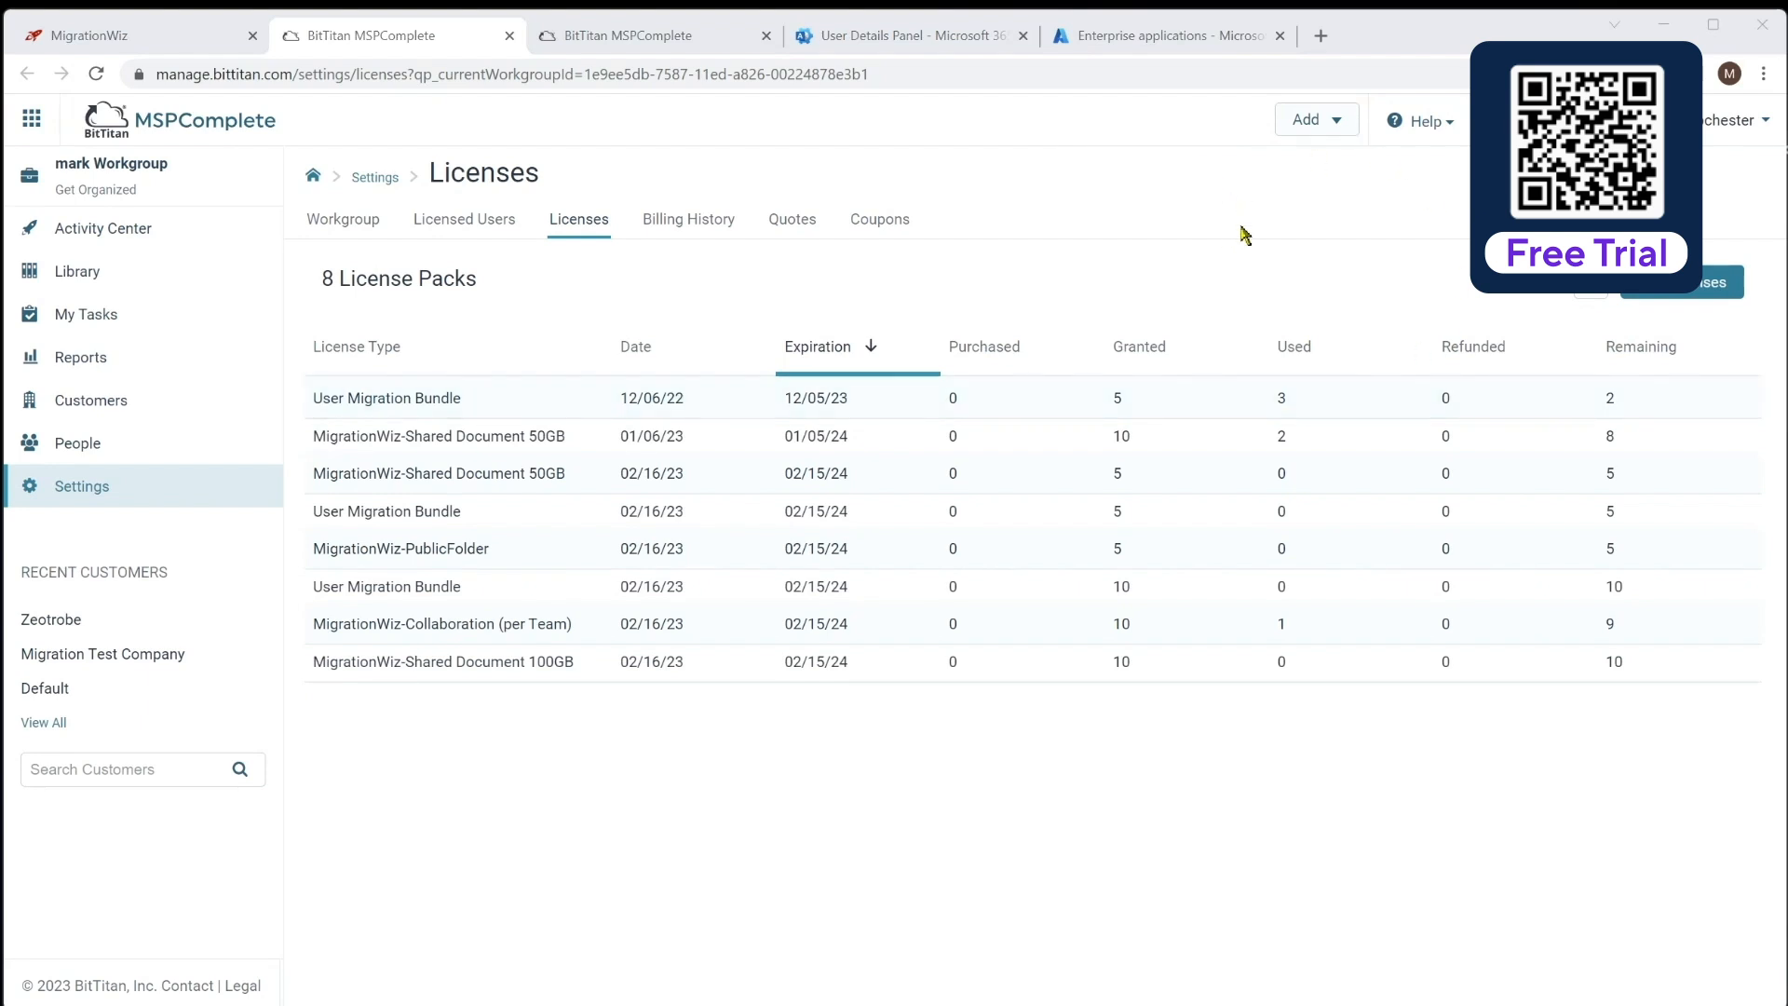
click(1668, 282)
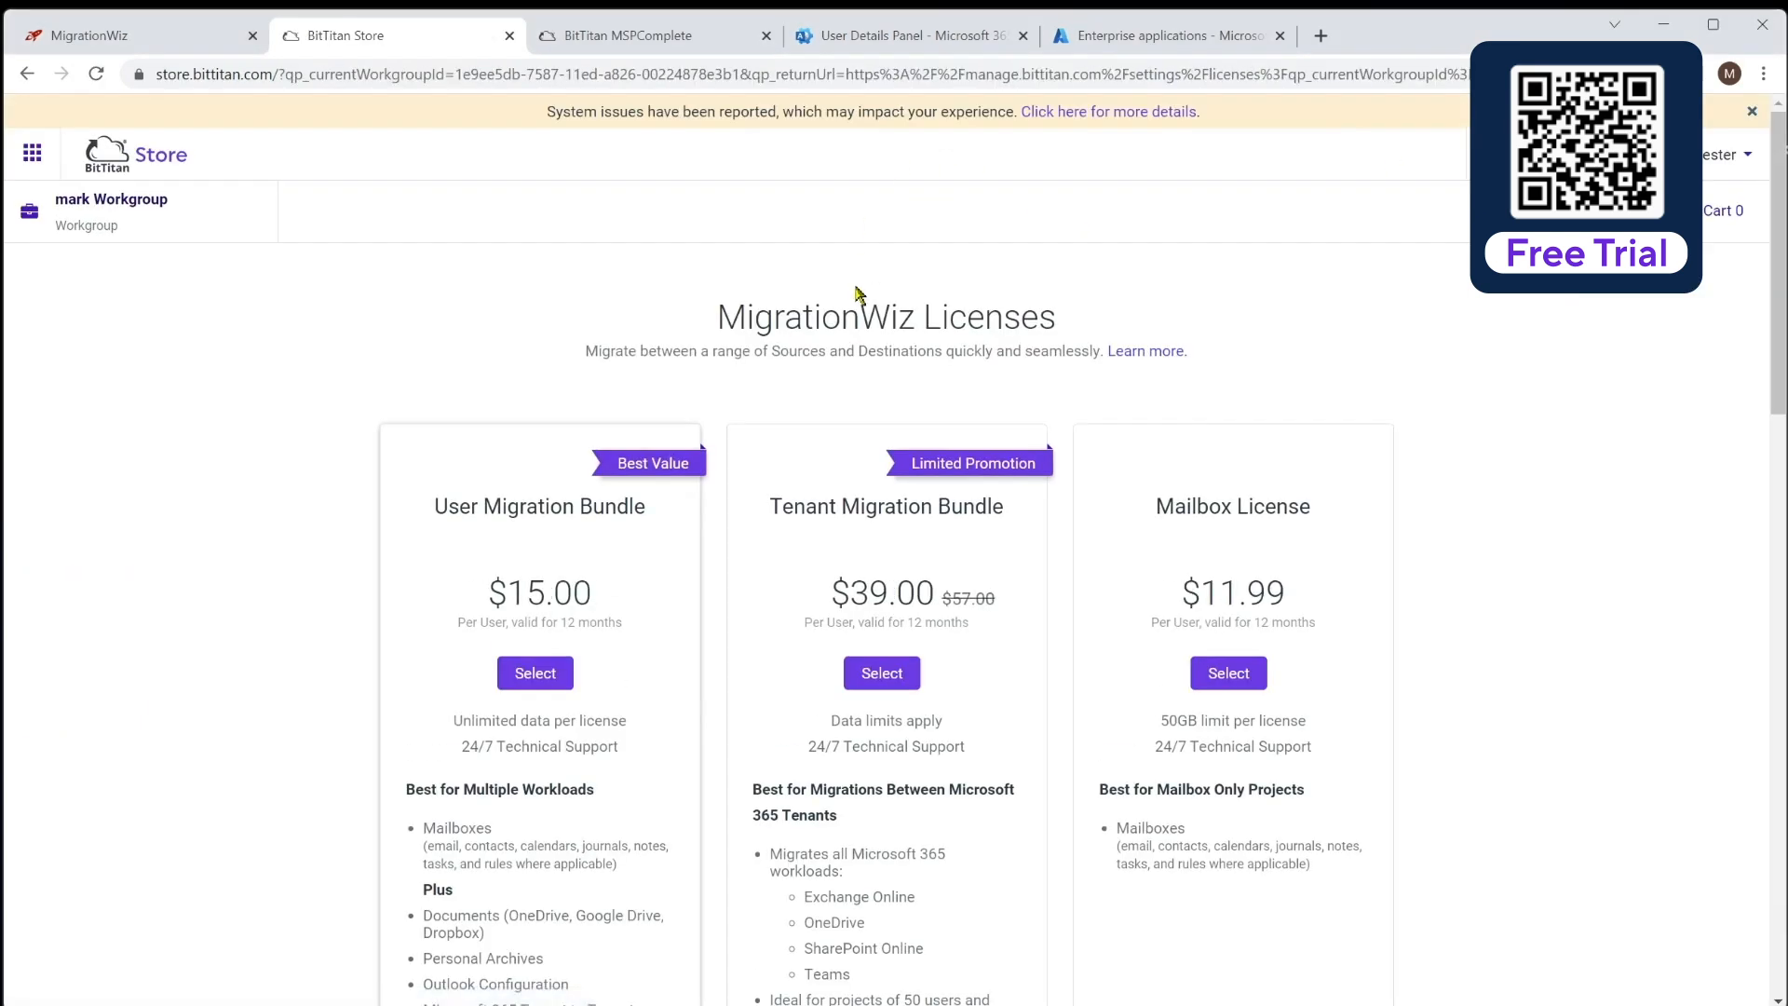
scroll(279, 549, down, 2)
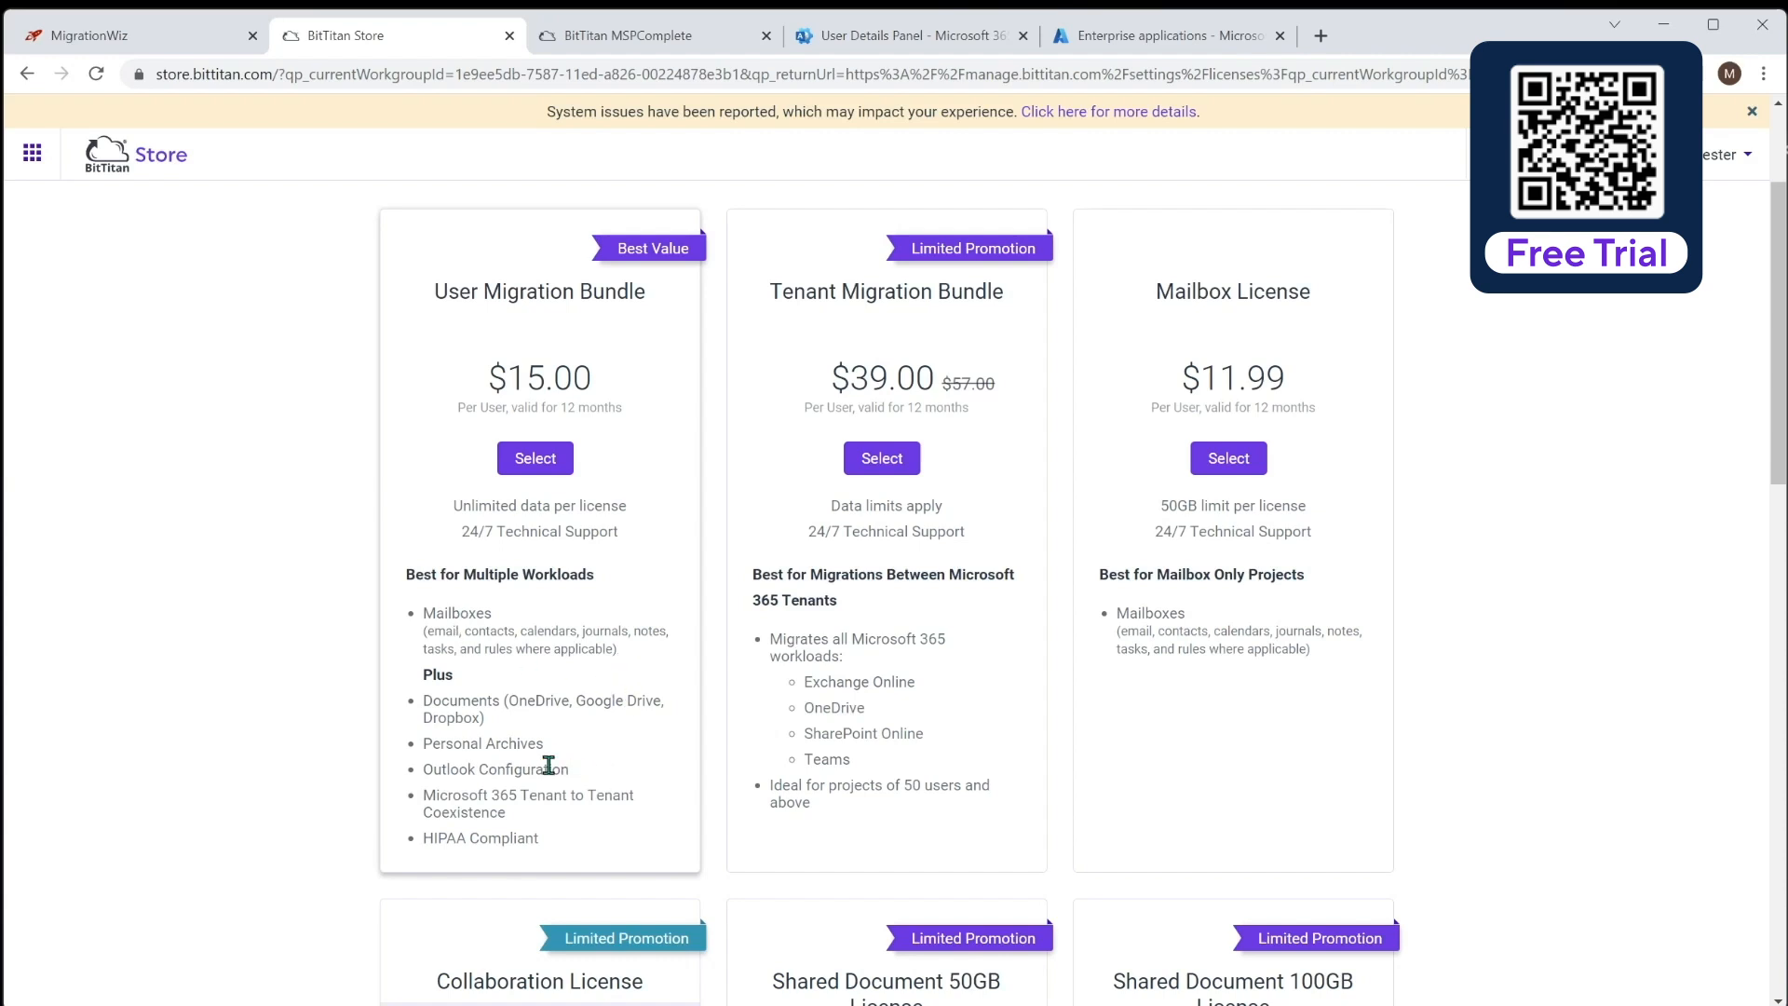
drag(570, 771, 421, 771)
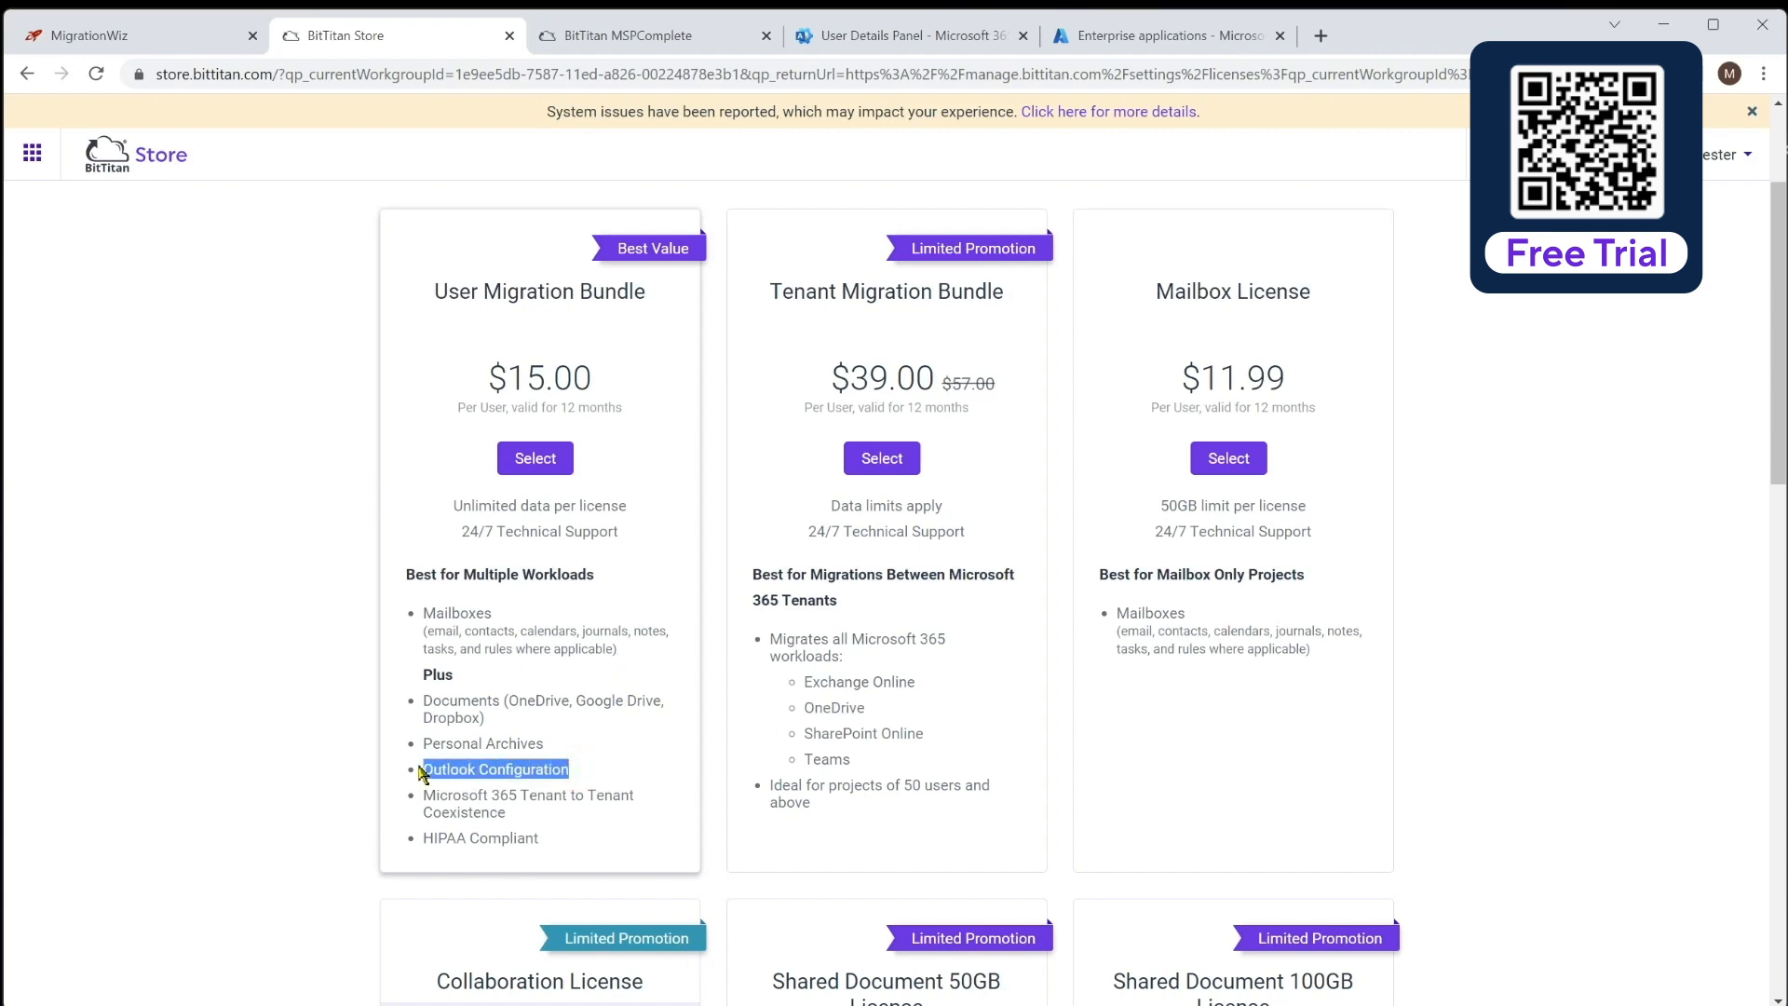
click(549, 773)
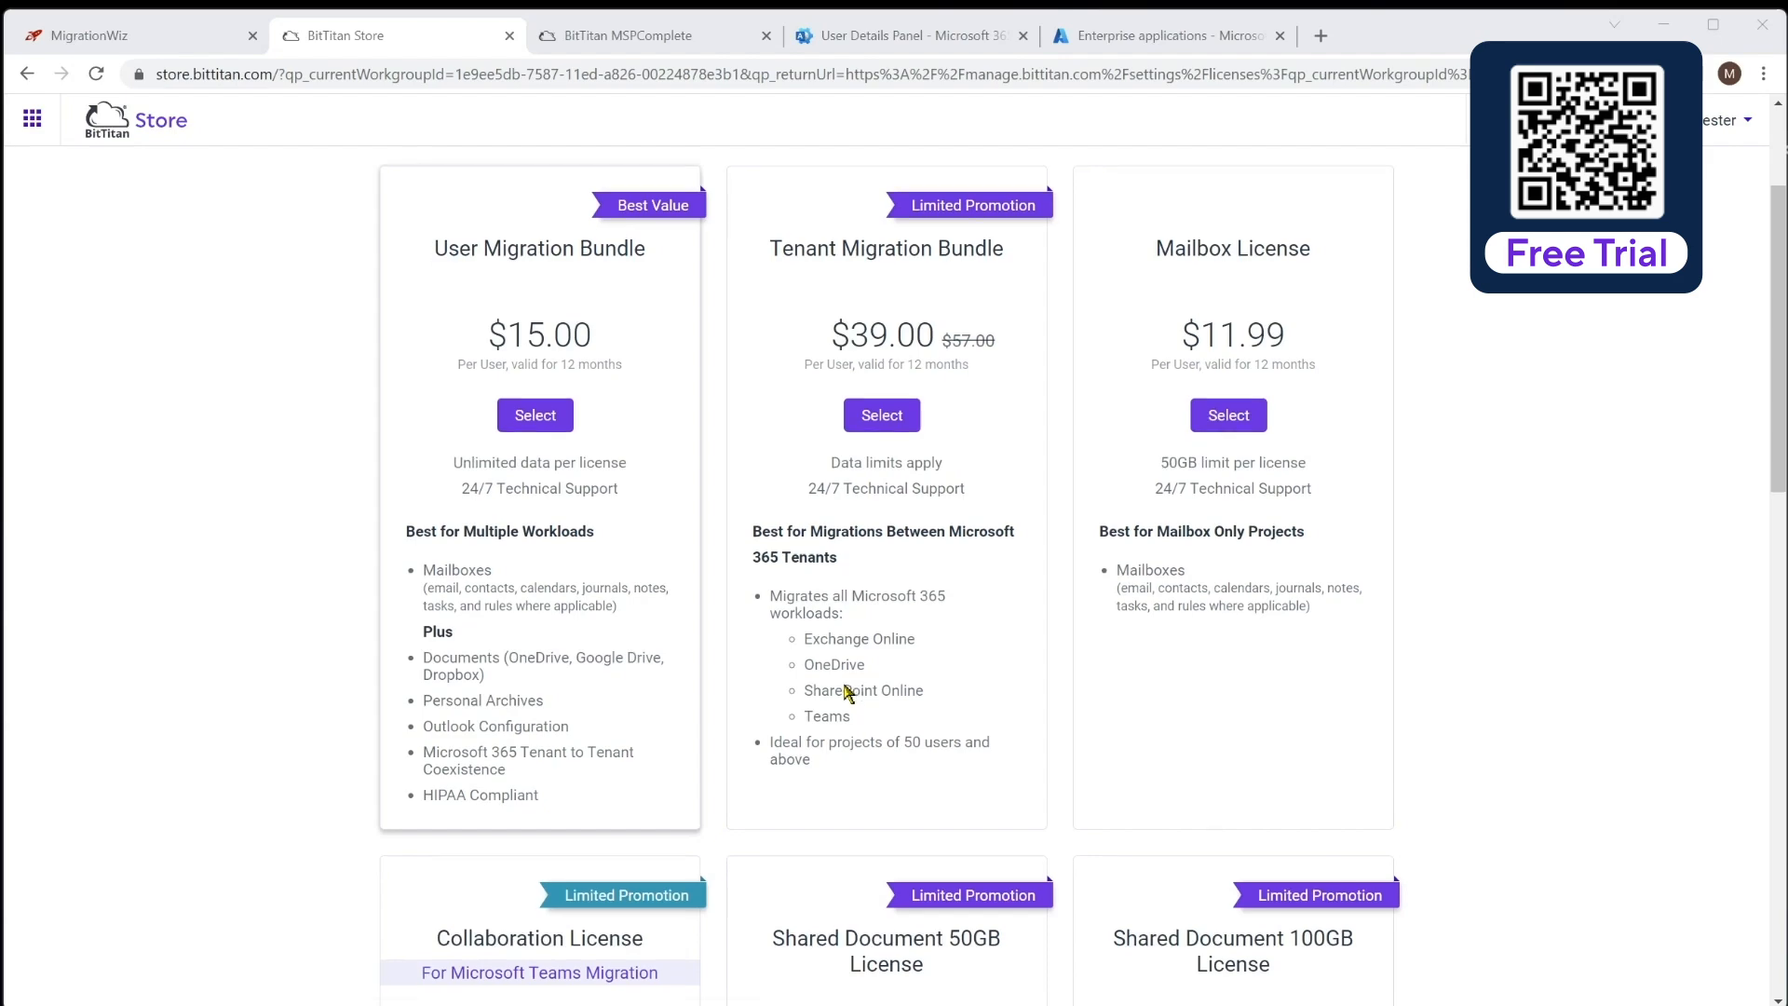
Browse the MigrationWiz license packs in the store, then return to the Zeotrobe Migration project
scroll(847, 691, down, 5)
scroll(843, 698, down, 1)
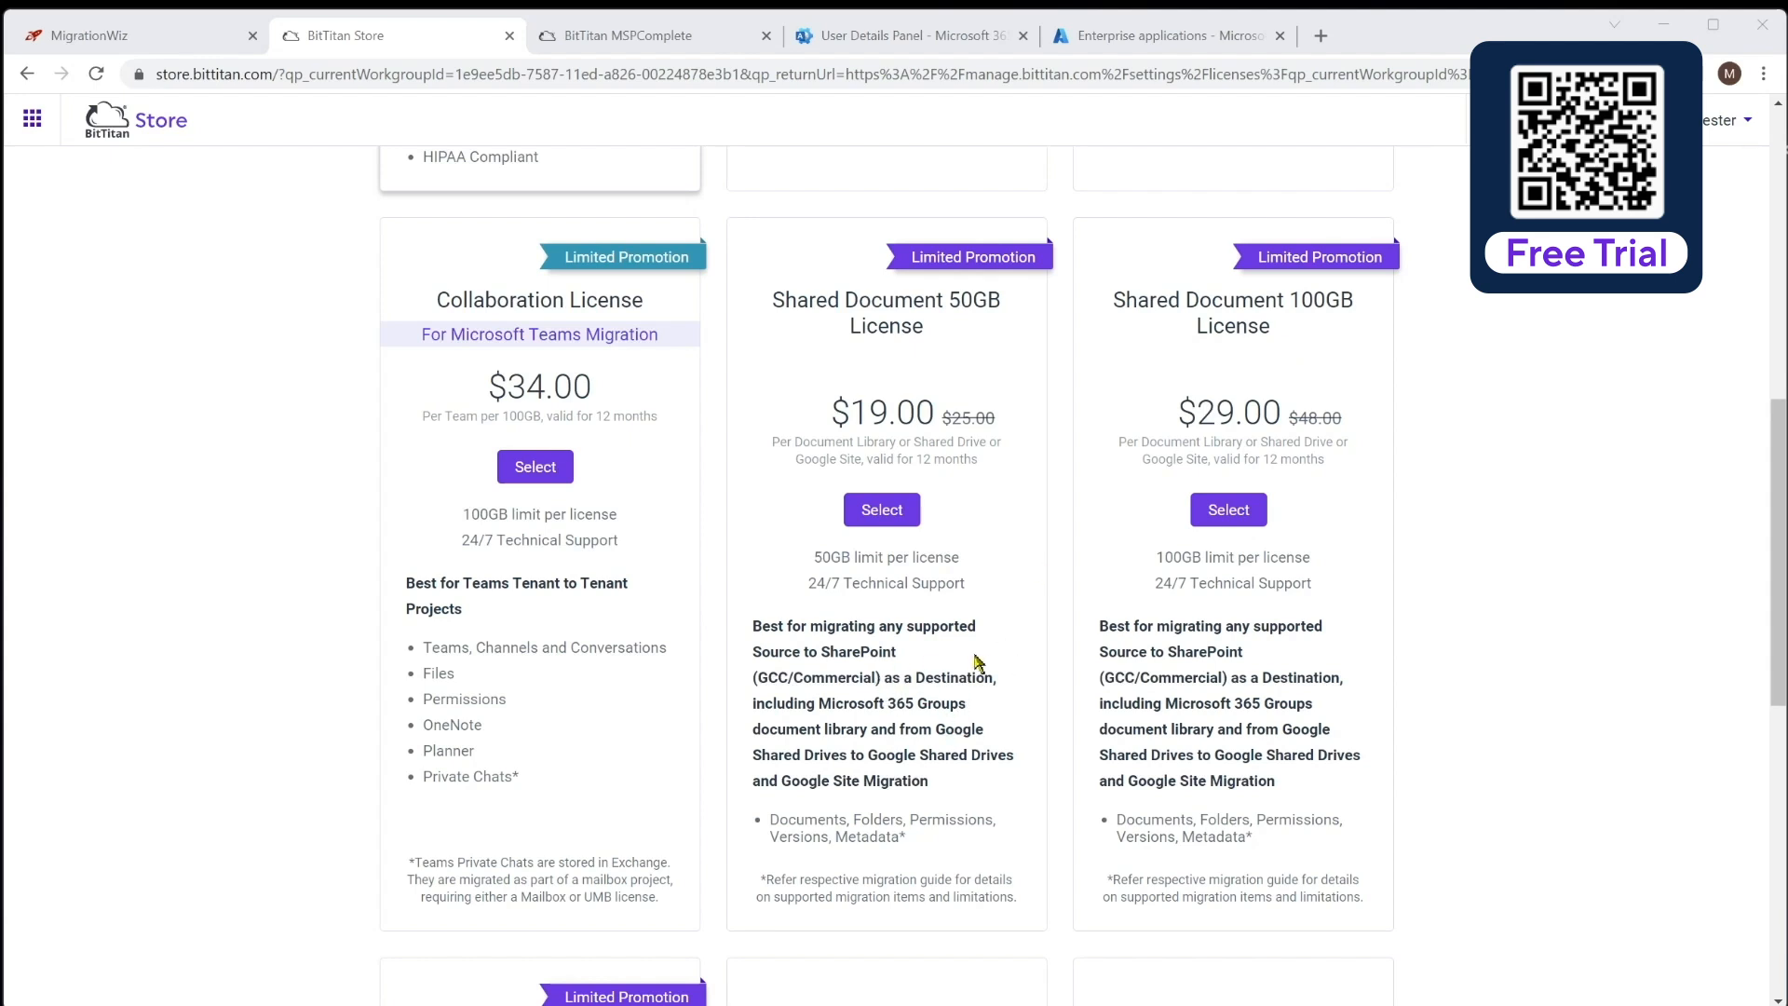
scroll(958, 672, down, 1)
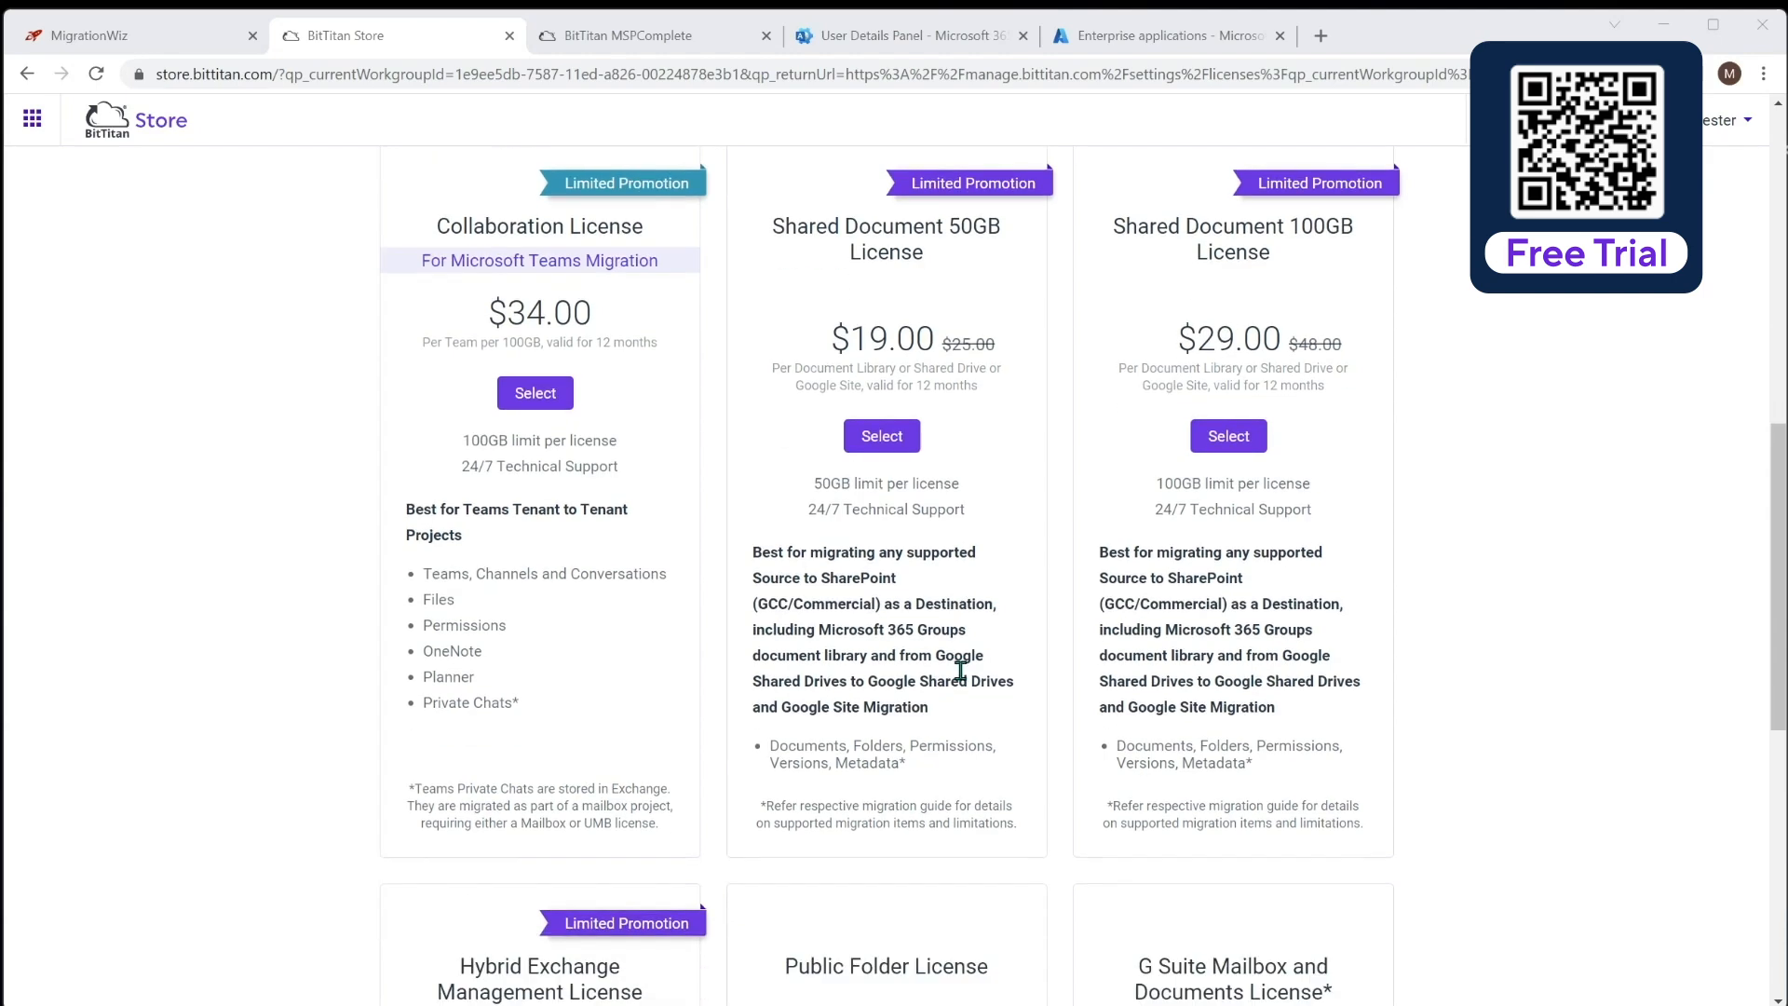
scroll(962, 671, down, 4)
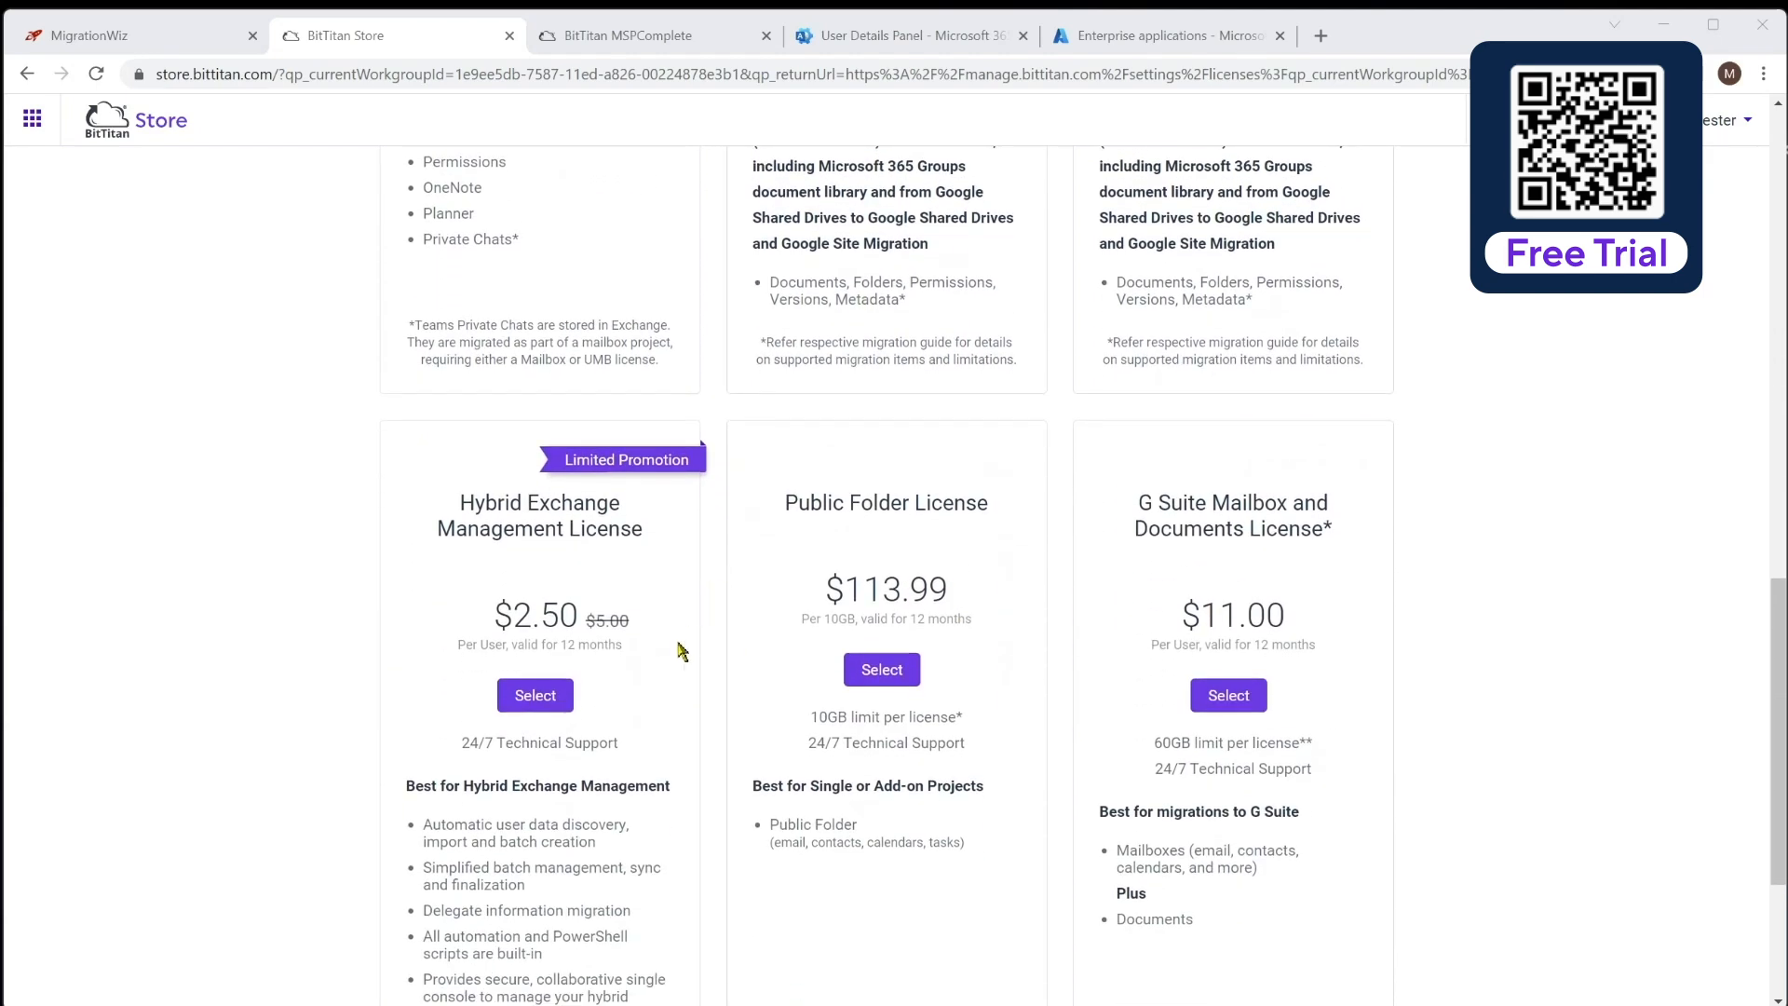
scroll(681, 650, down, 1)
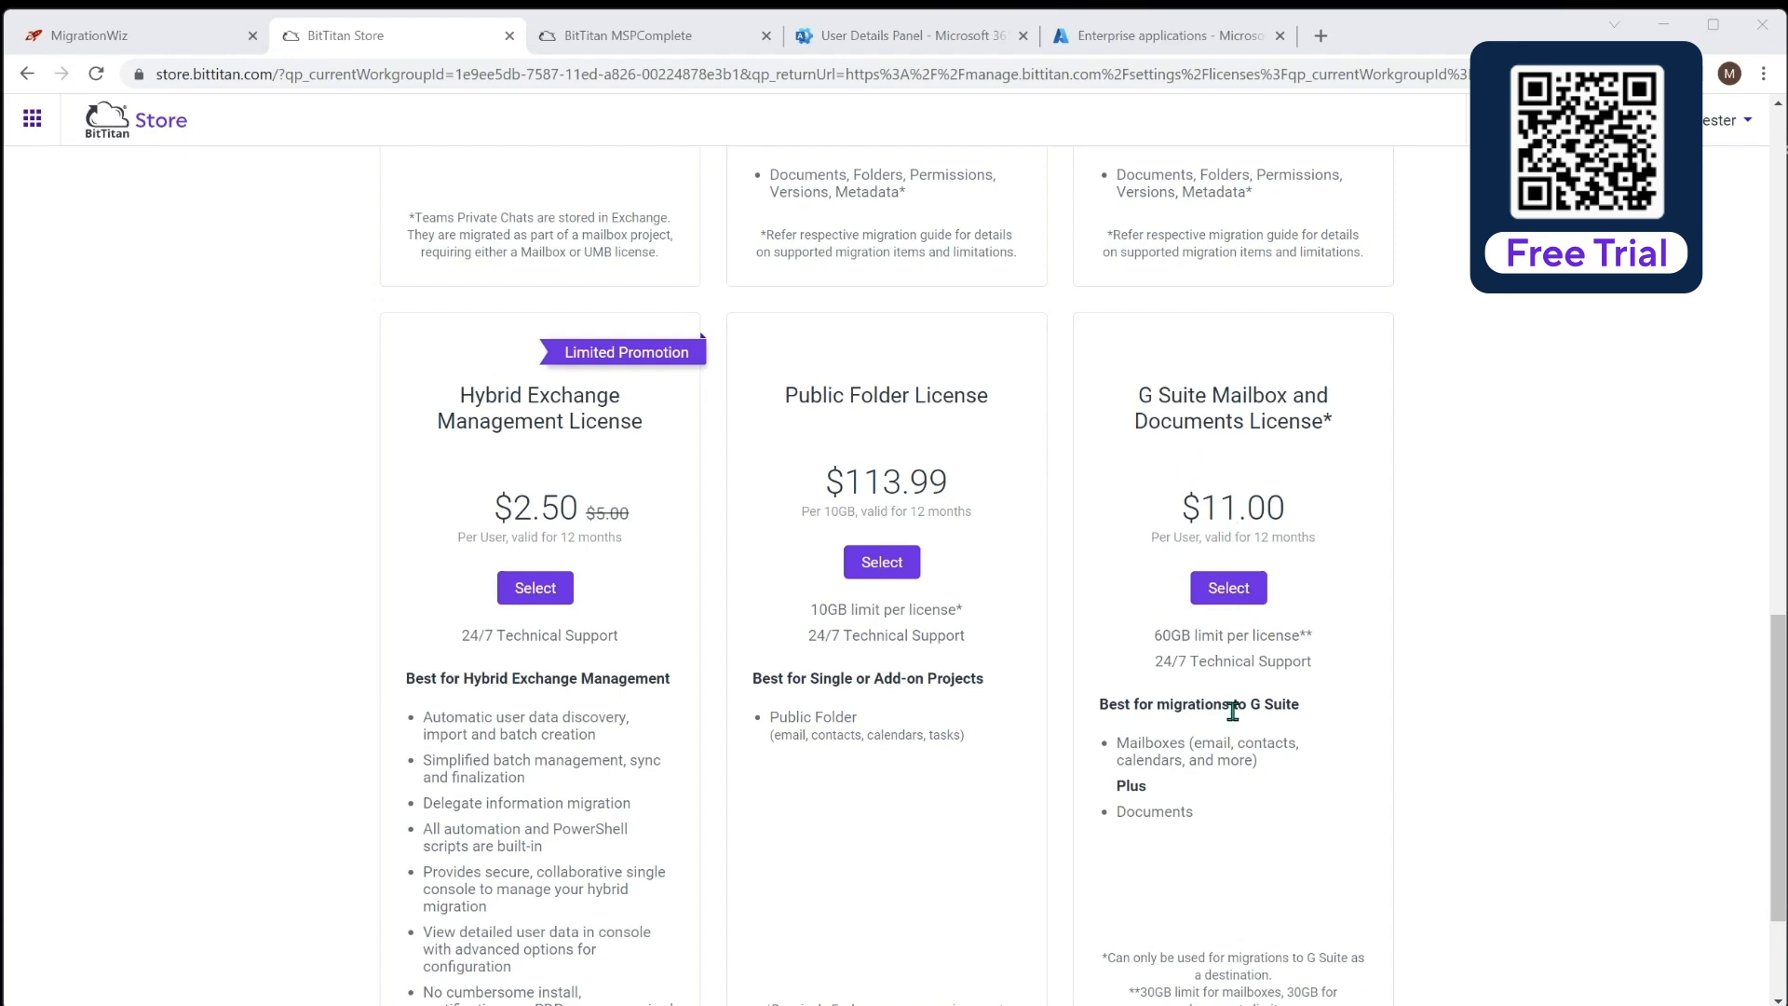
scroll(1763, 641, up, 1)
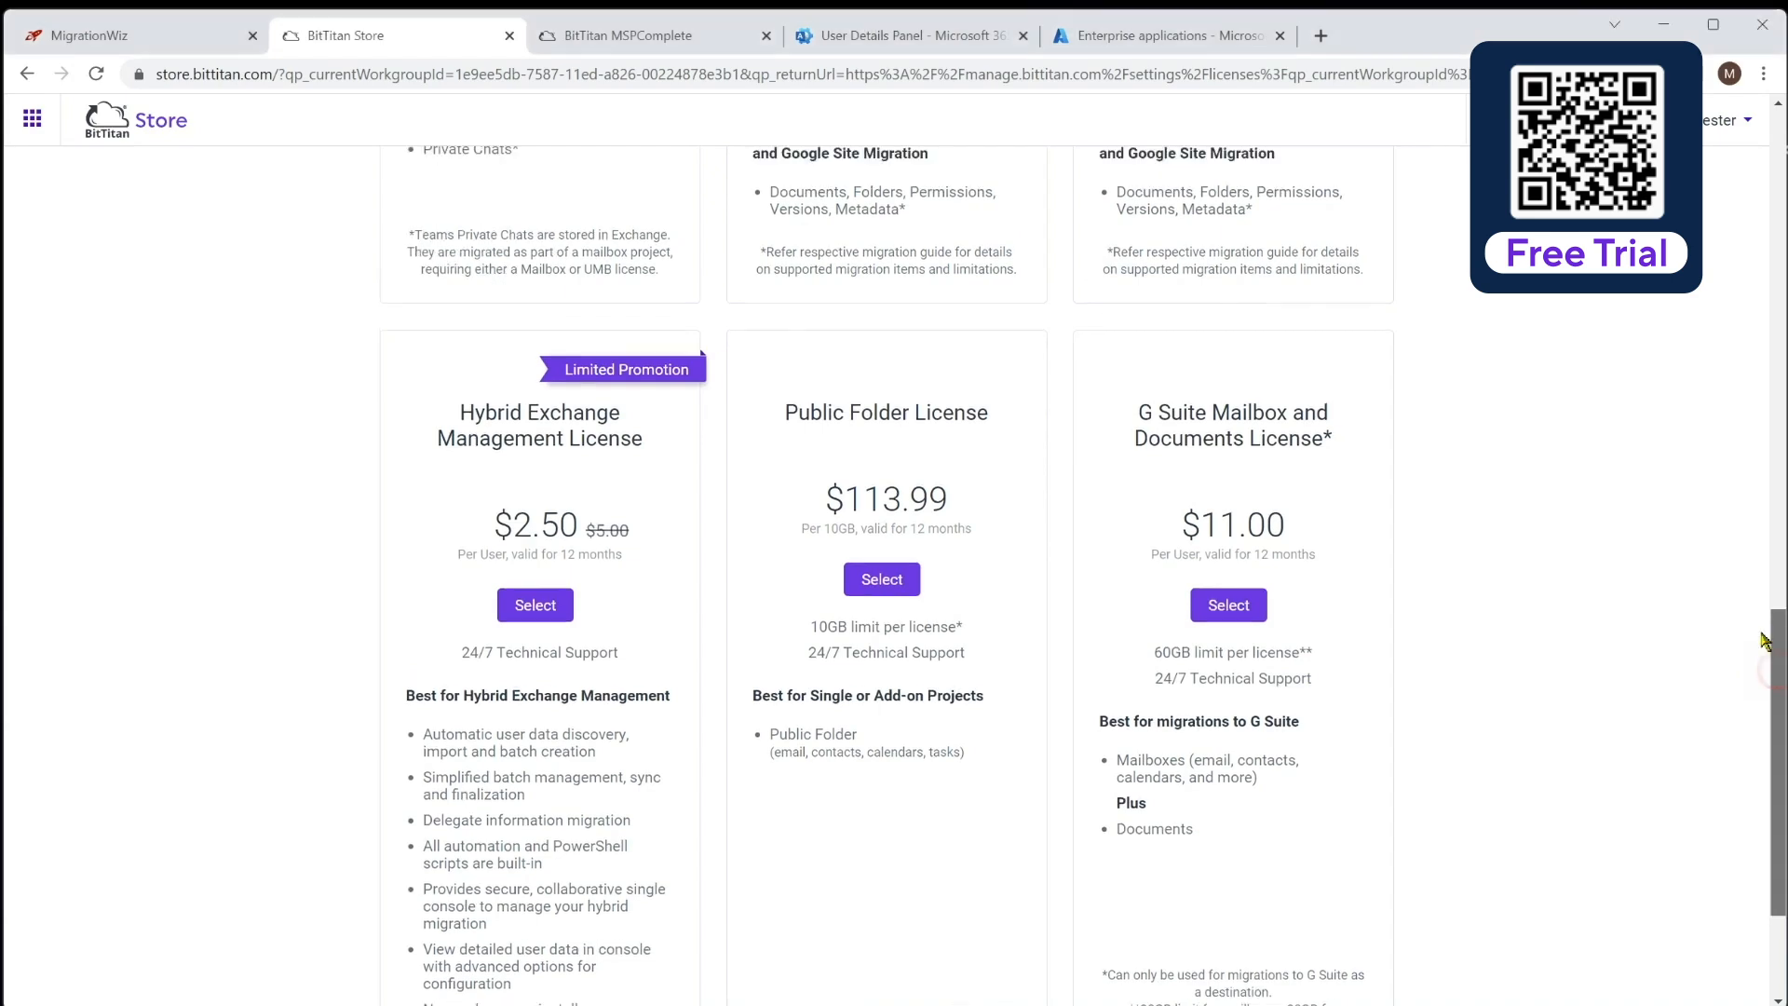
scroll(1762, 641, up, 15)
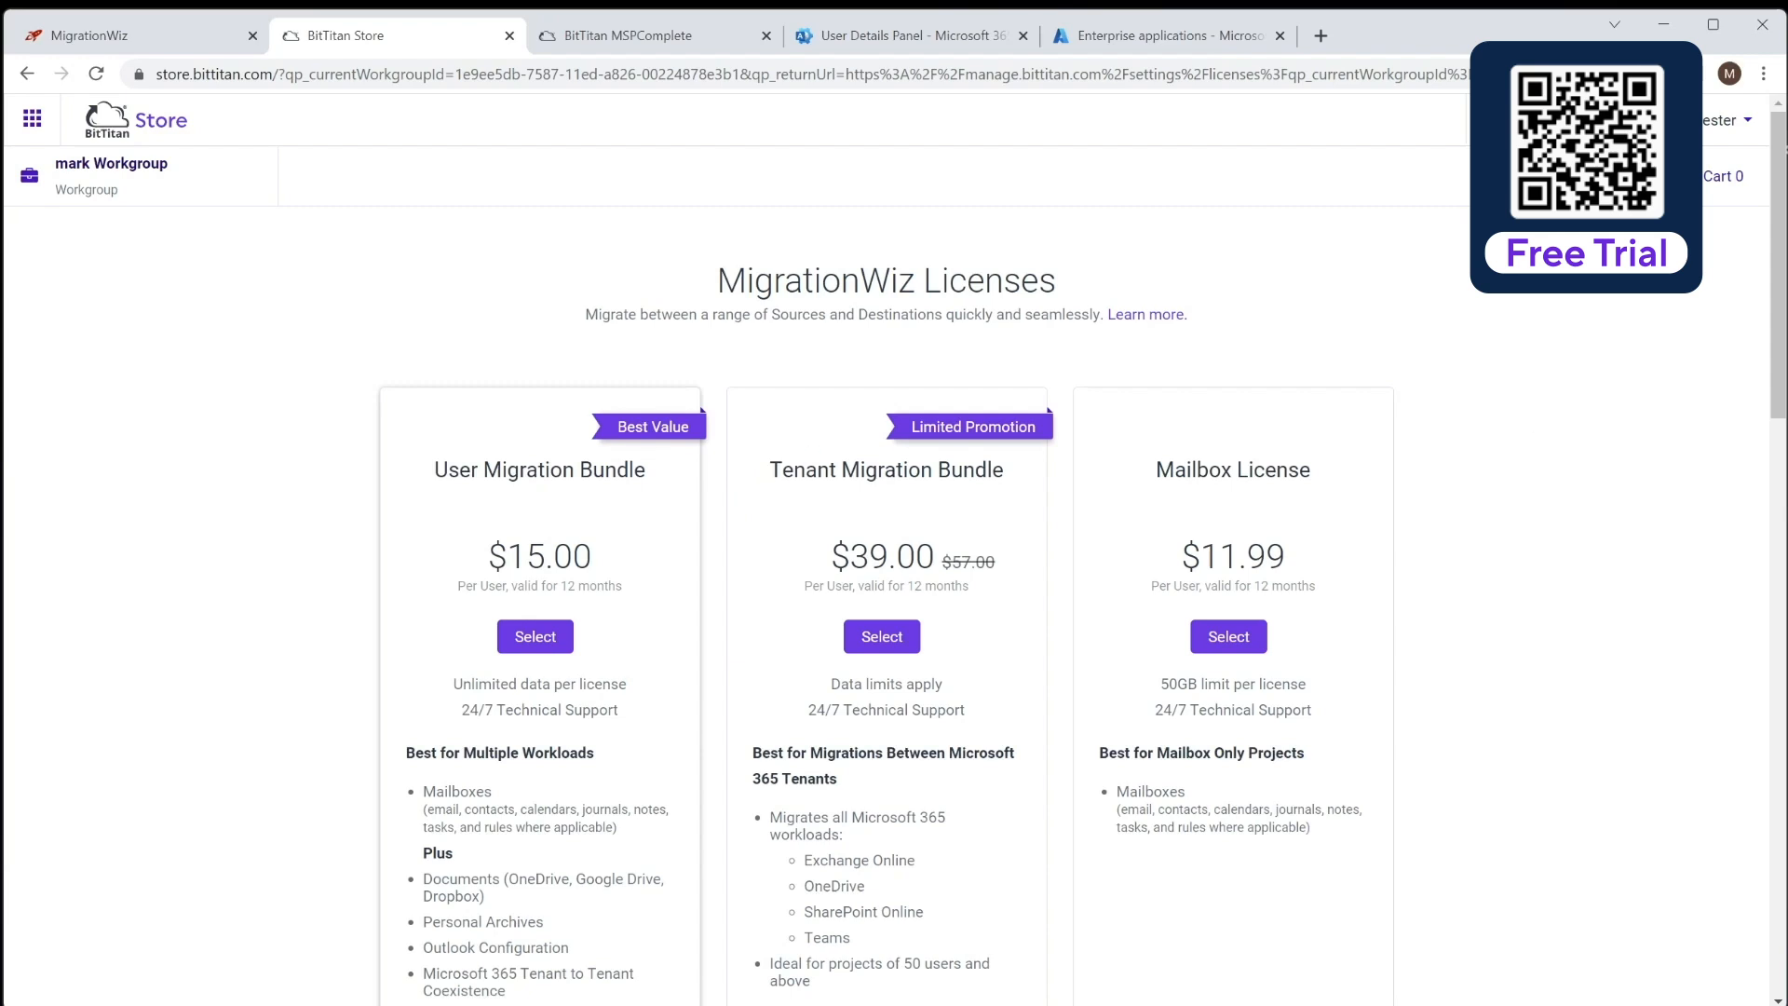
key(alt+Left)
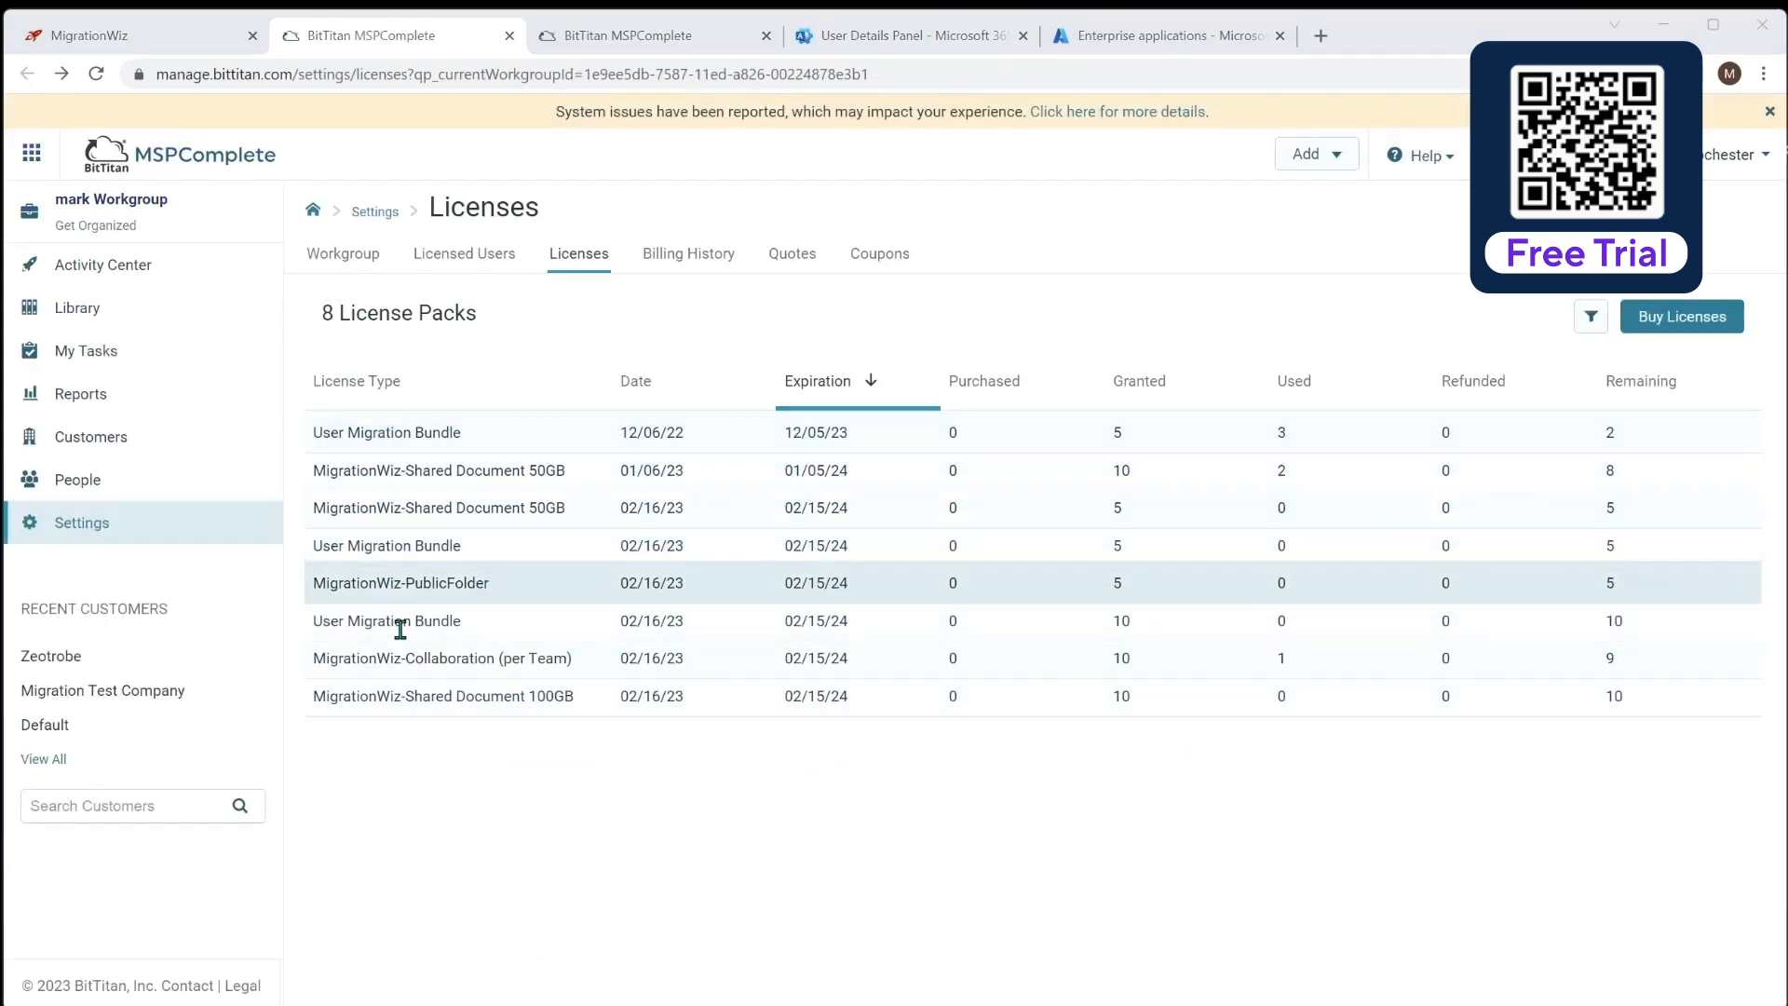
click(160, 39)
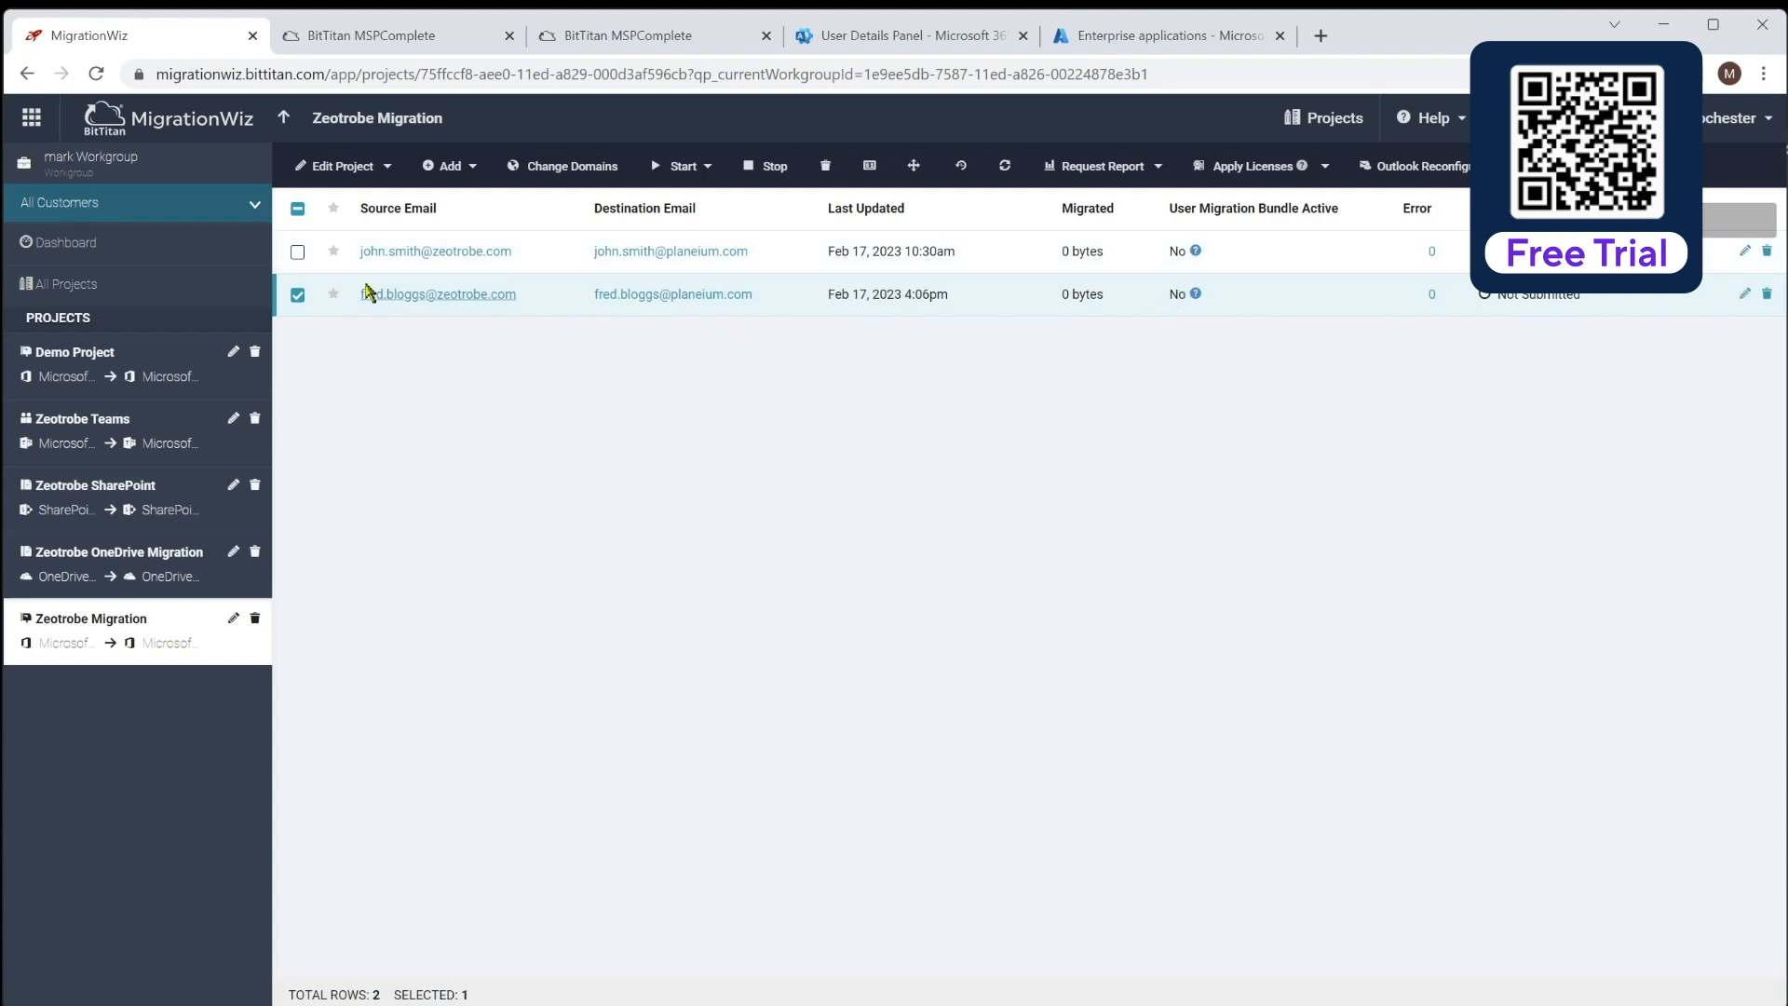
Select both users and apply User Migration Bundle licenses to them
click(295, 253)
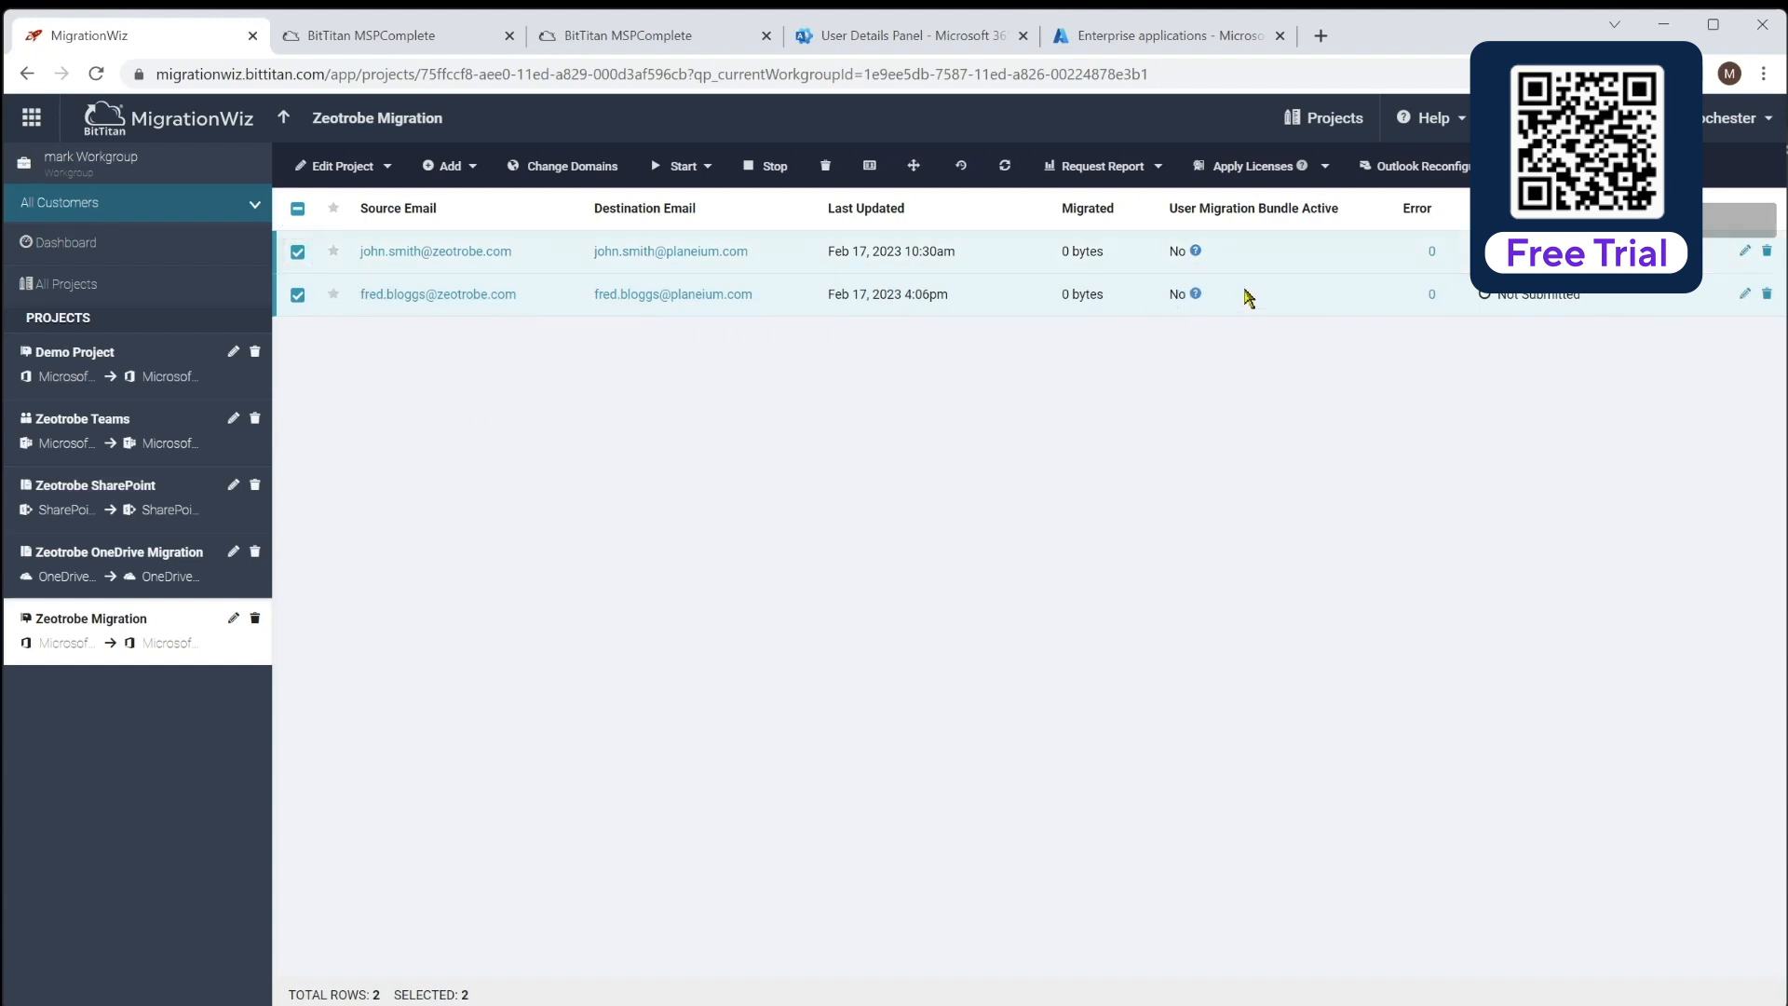
click(1252, 166)
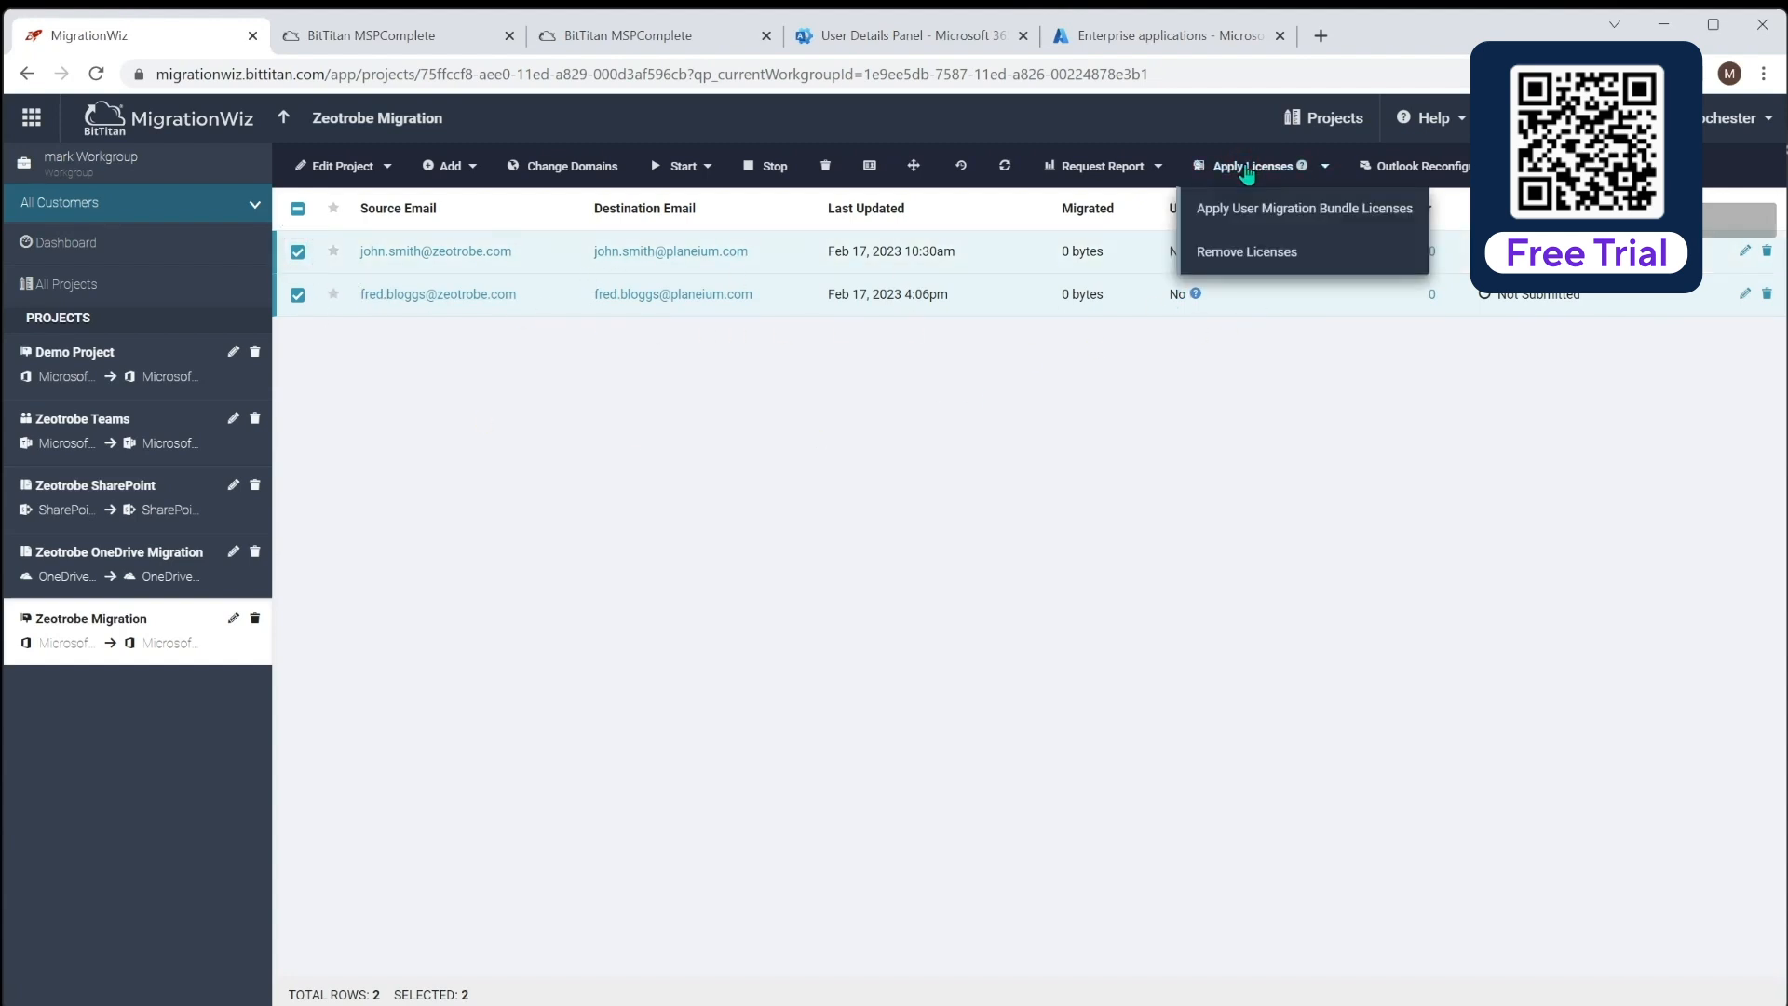
click(1318, 208)
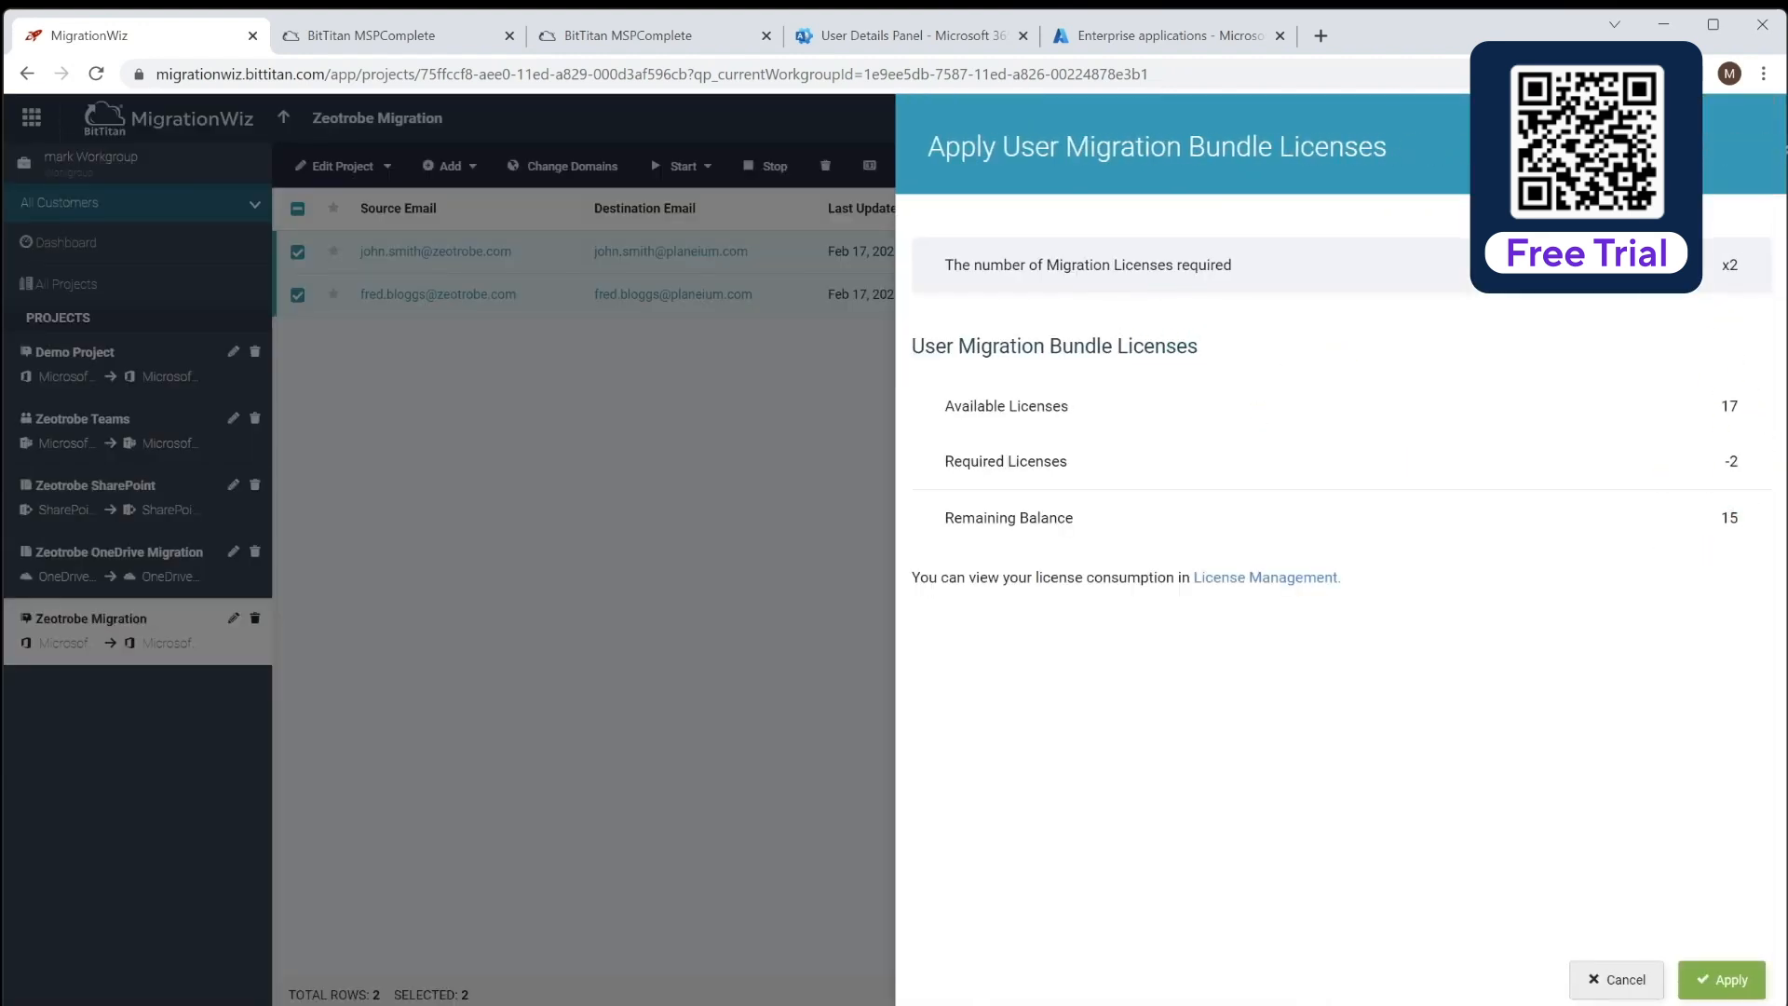
click(1718, 978)
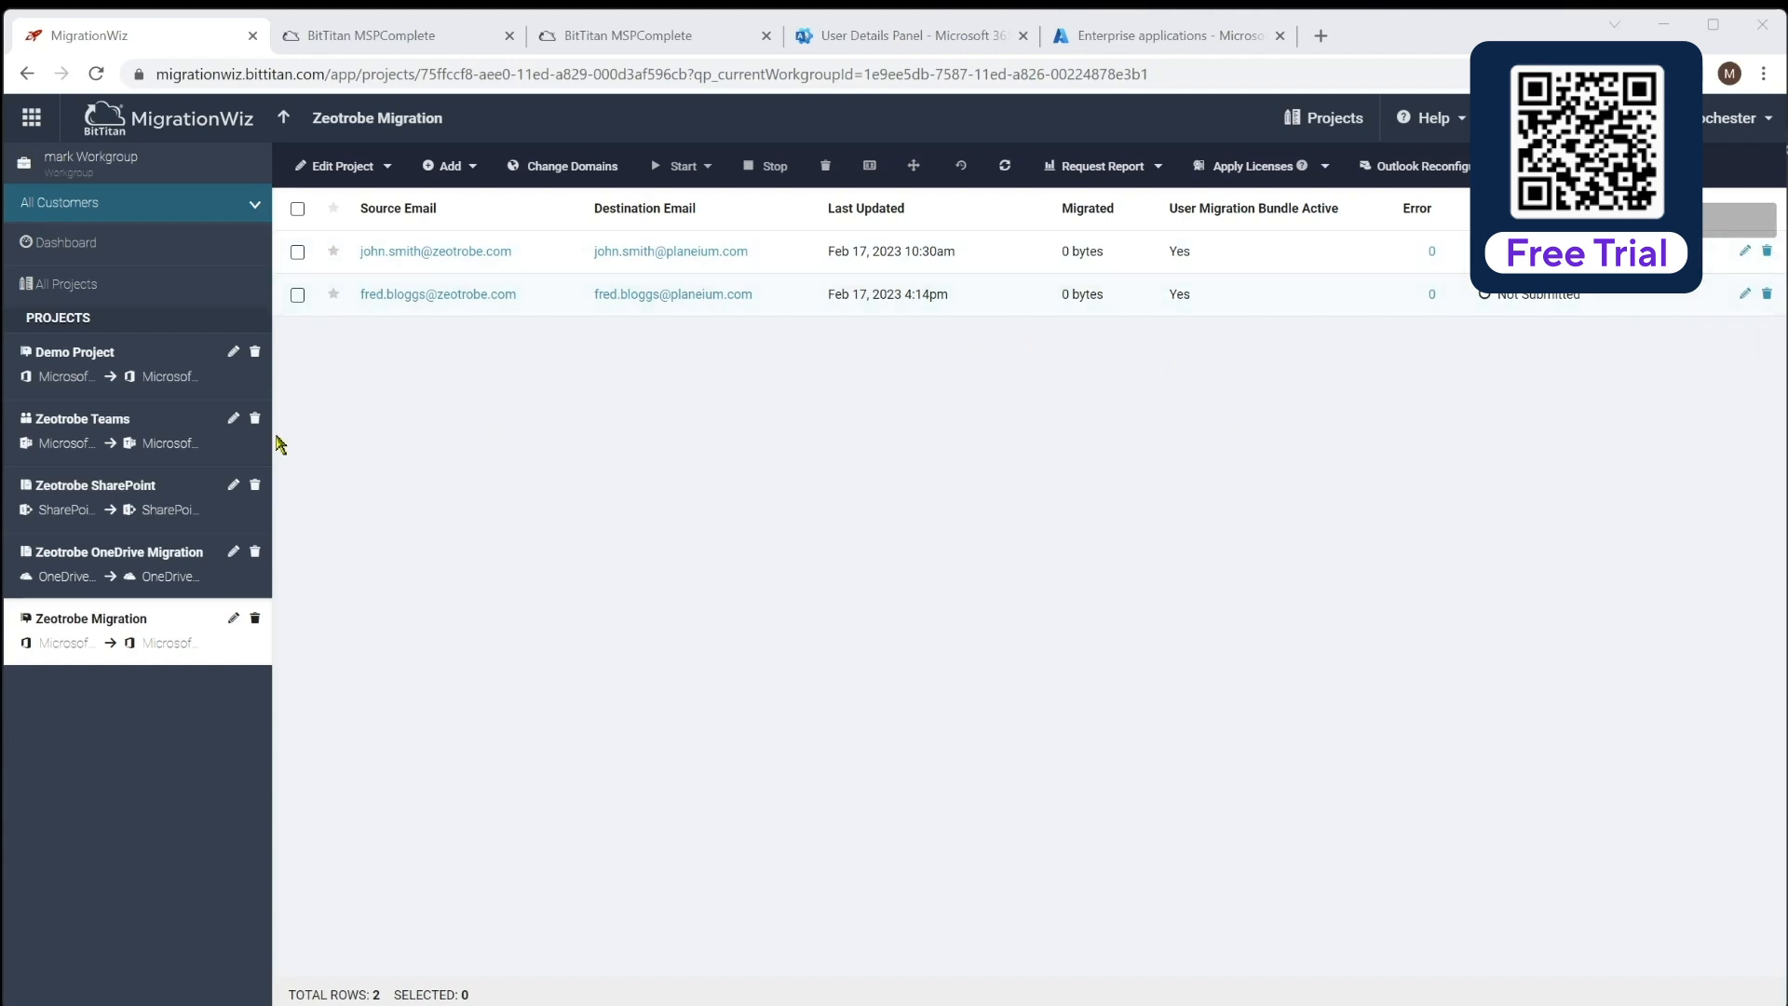
Submit the second user's mailbox for pre-stage migration, then select the first user
click(297, 295)
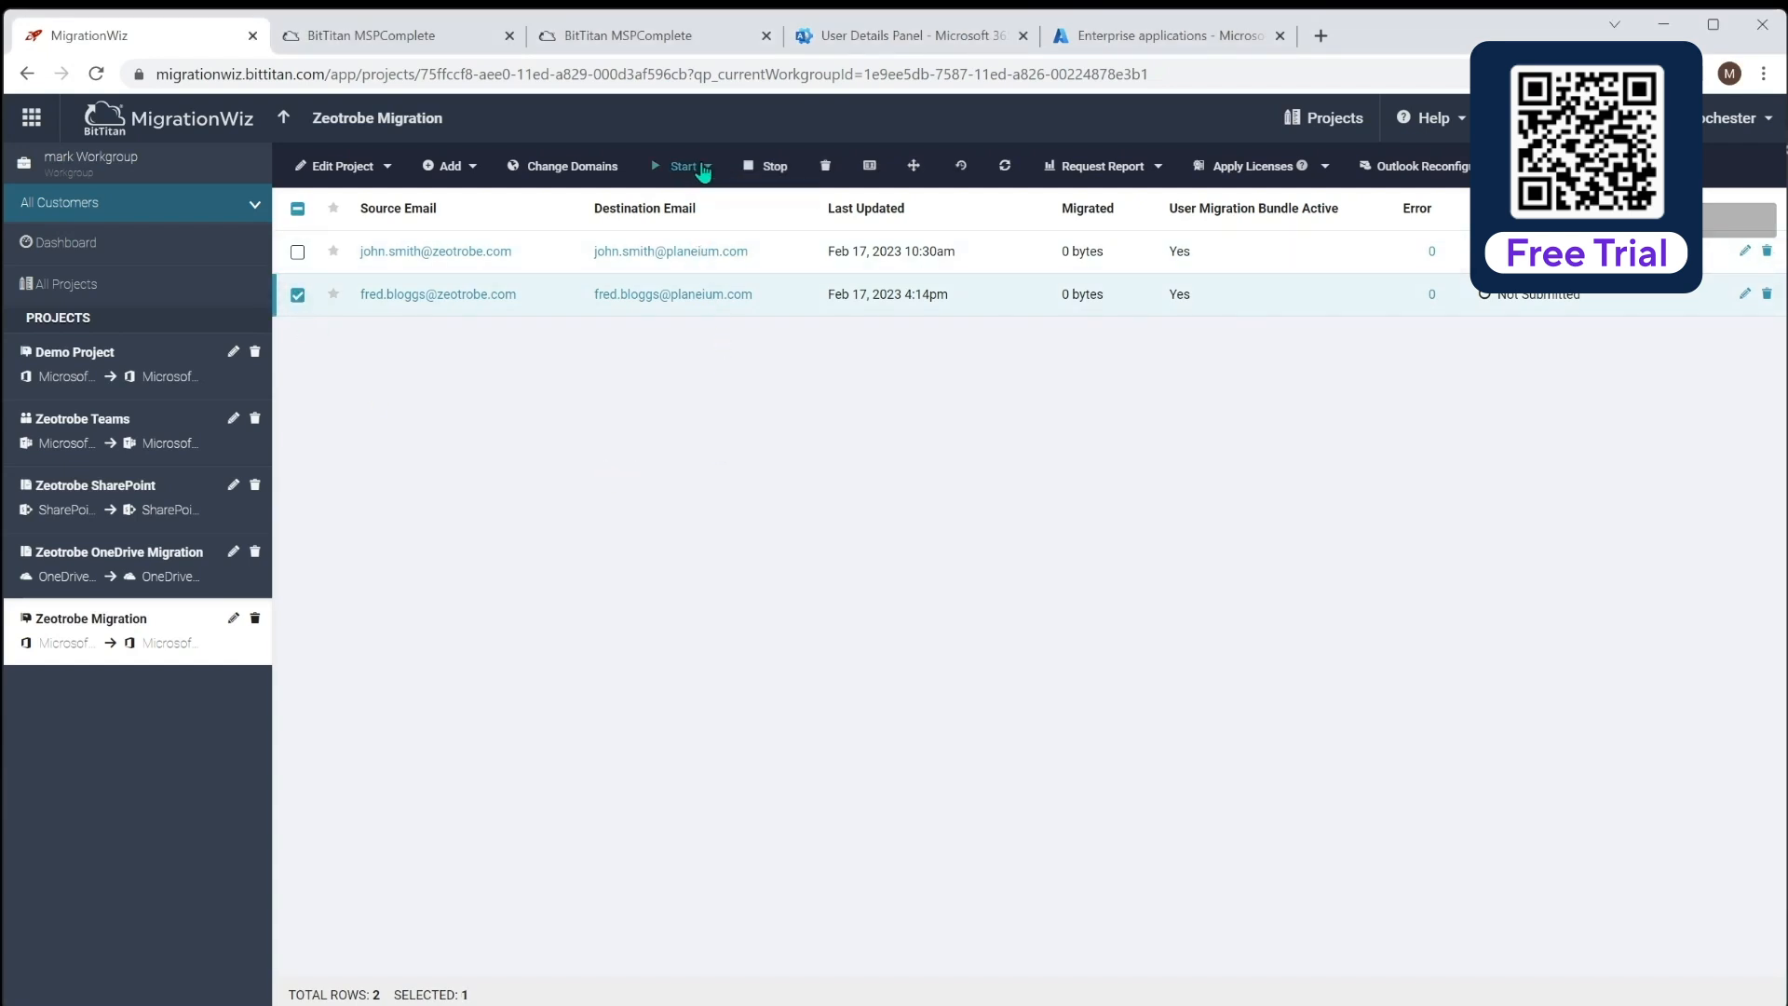
click(690, 166)
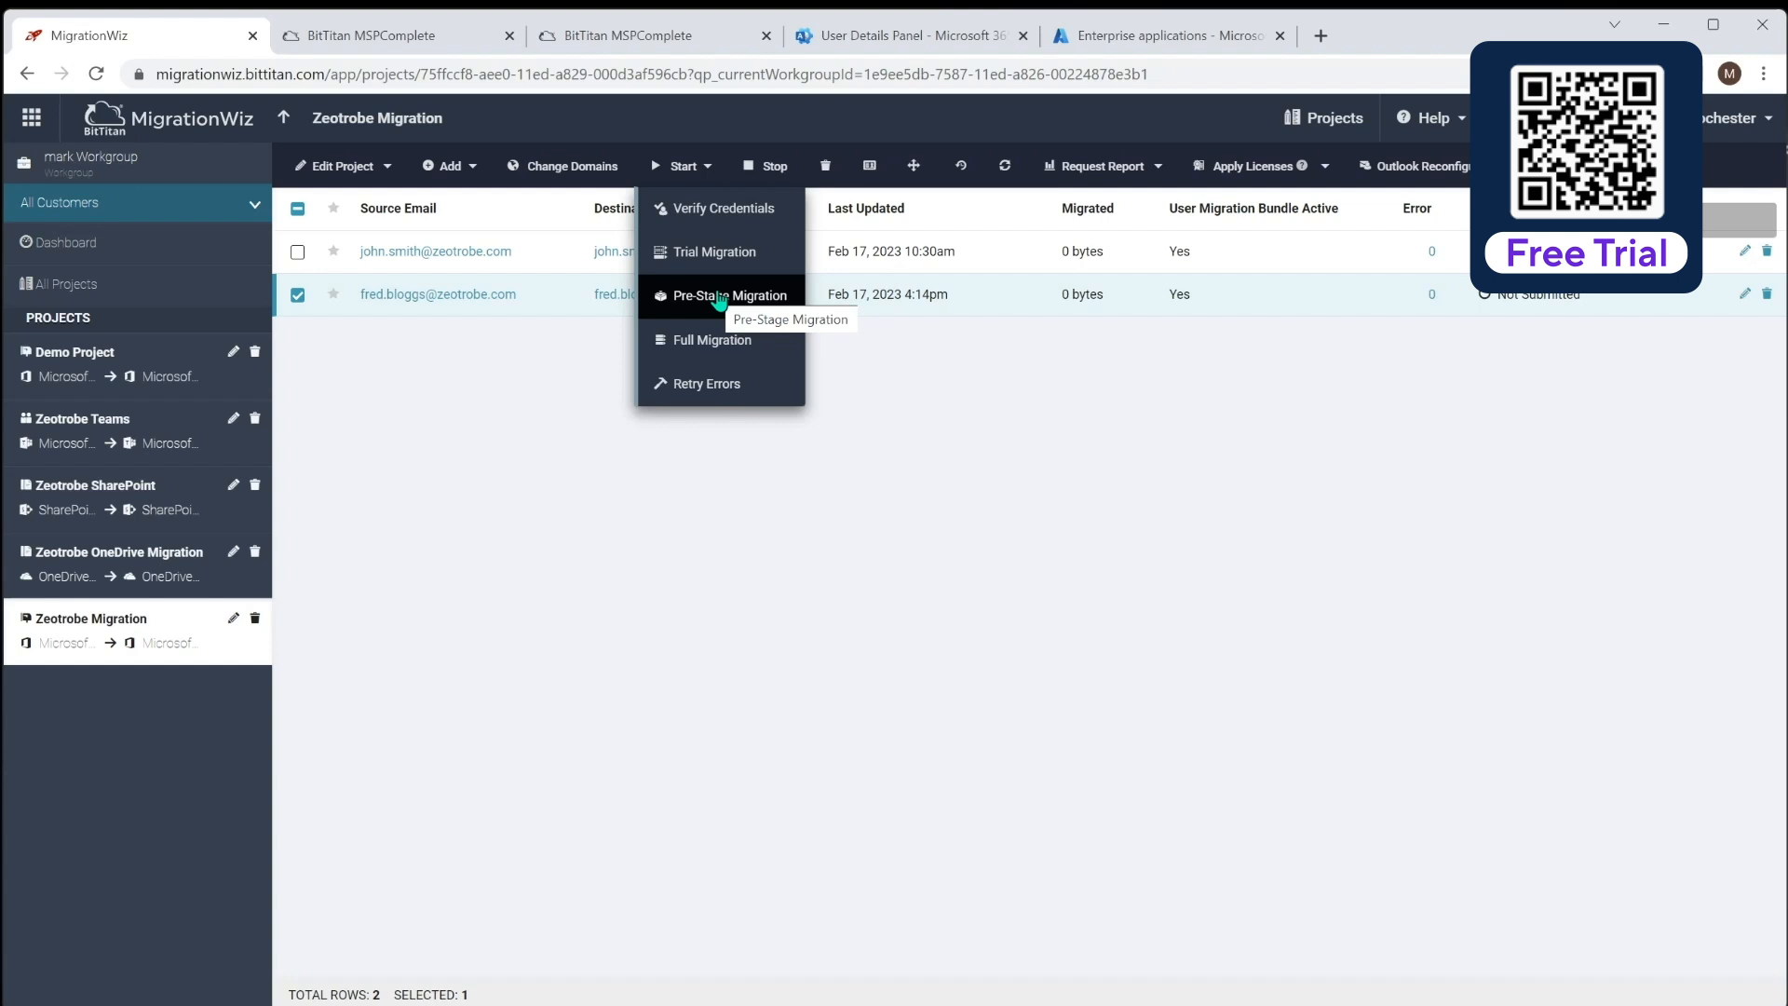
click(299, 252)
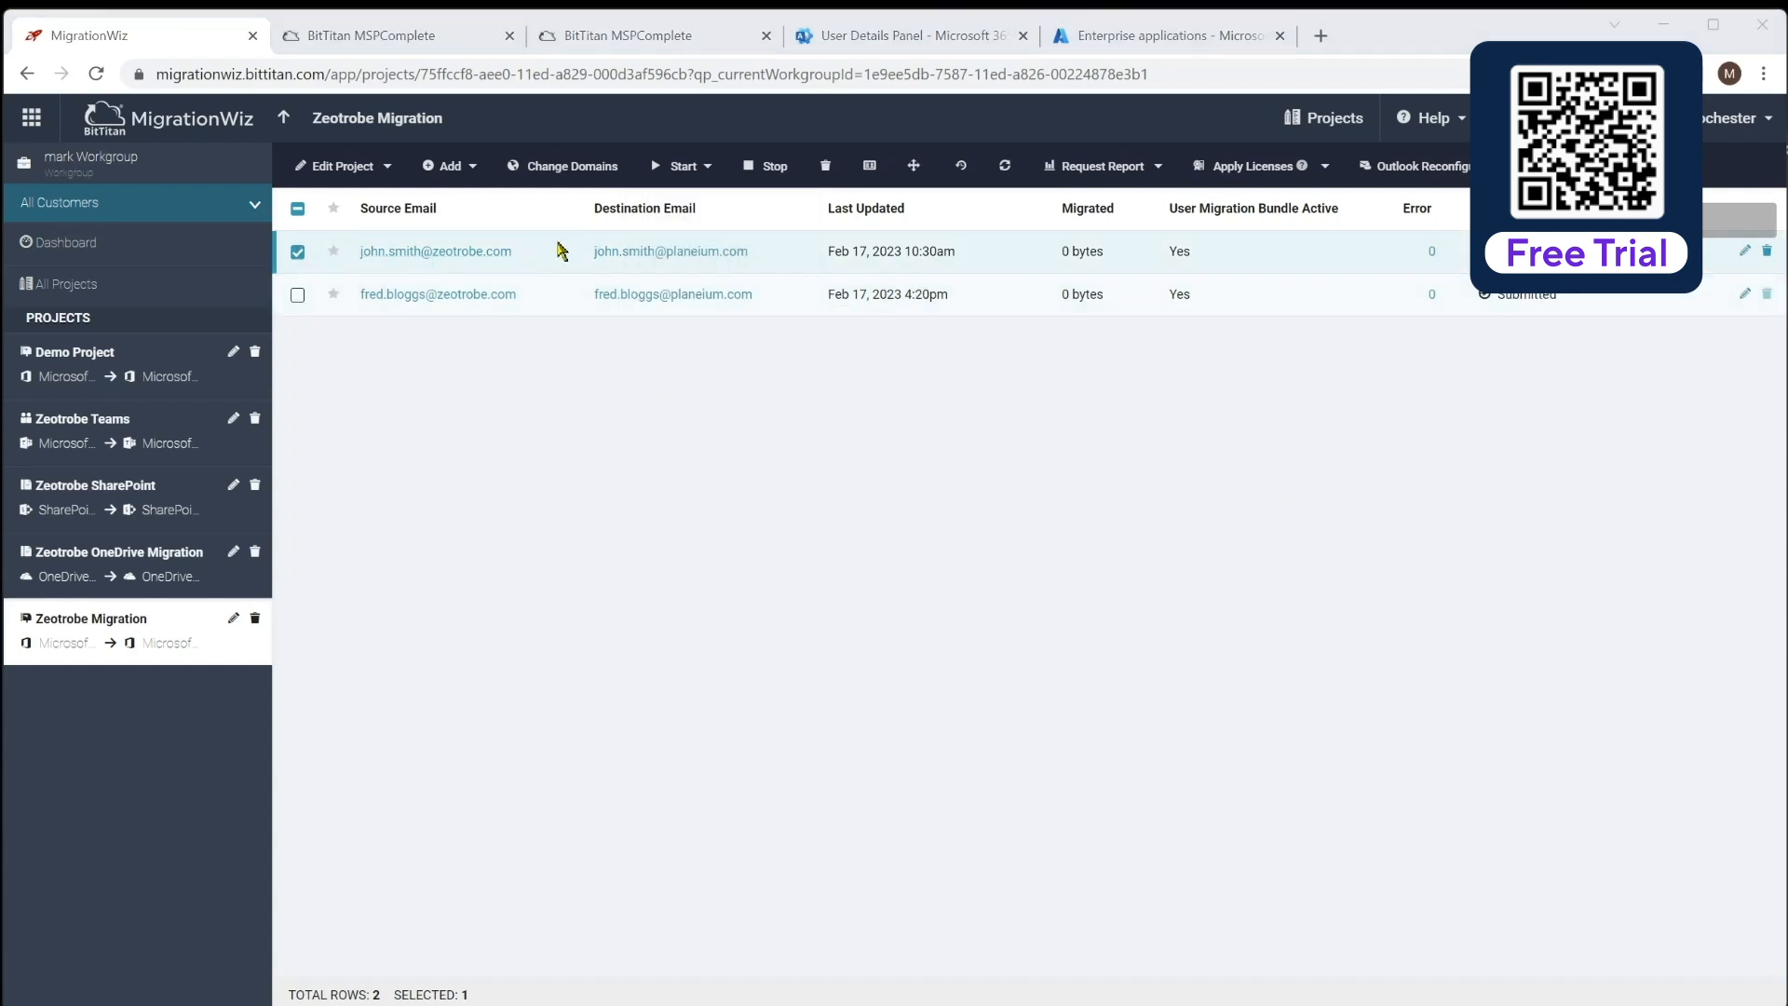
Start a pre-stage migration of the first user's items older than 30 days
click(701, 169)
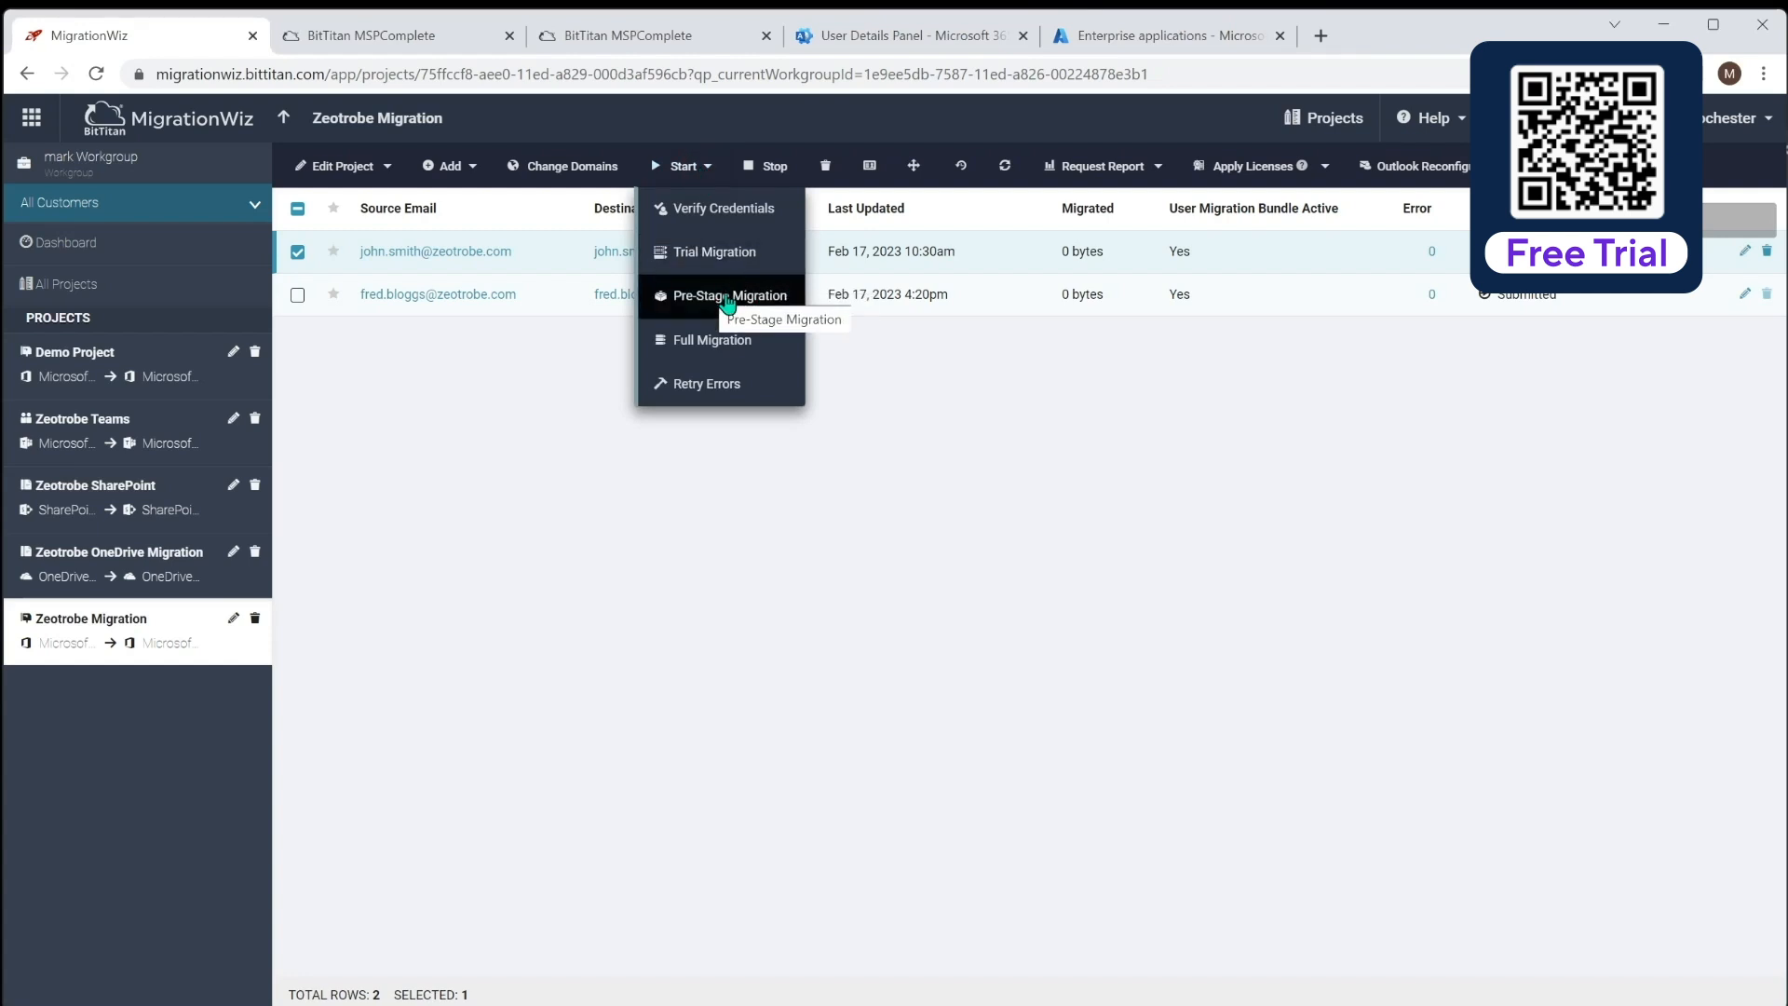
click(726, 294)
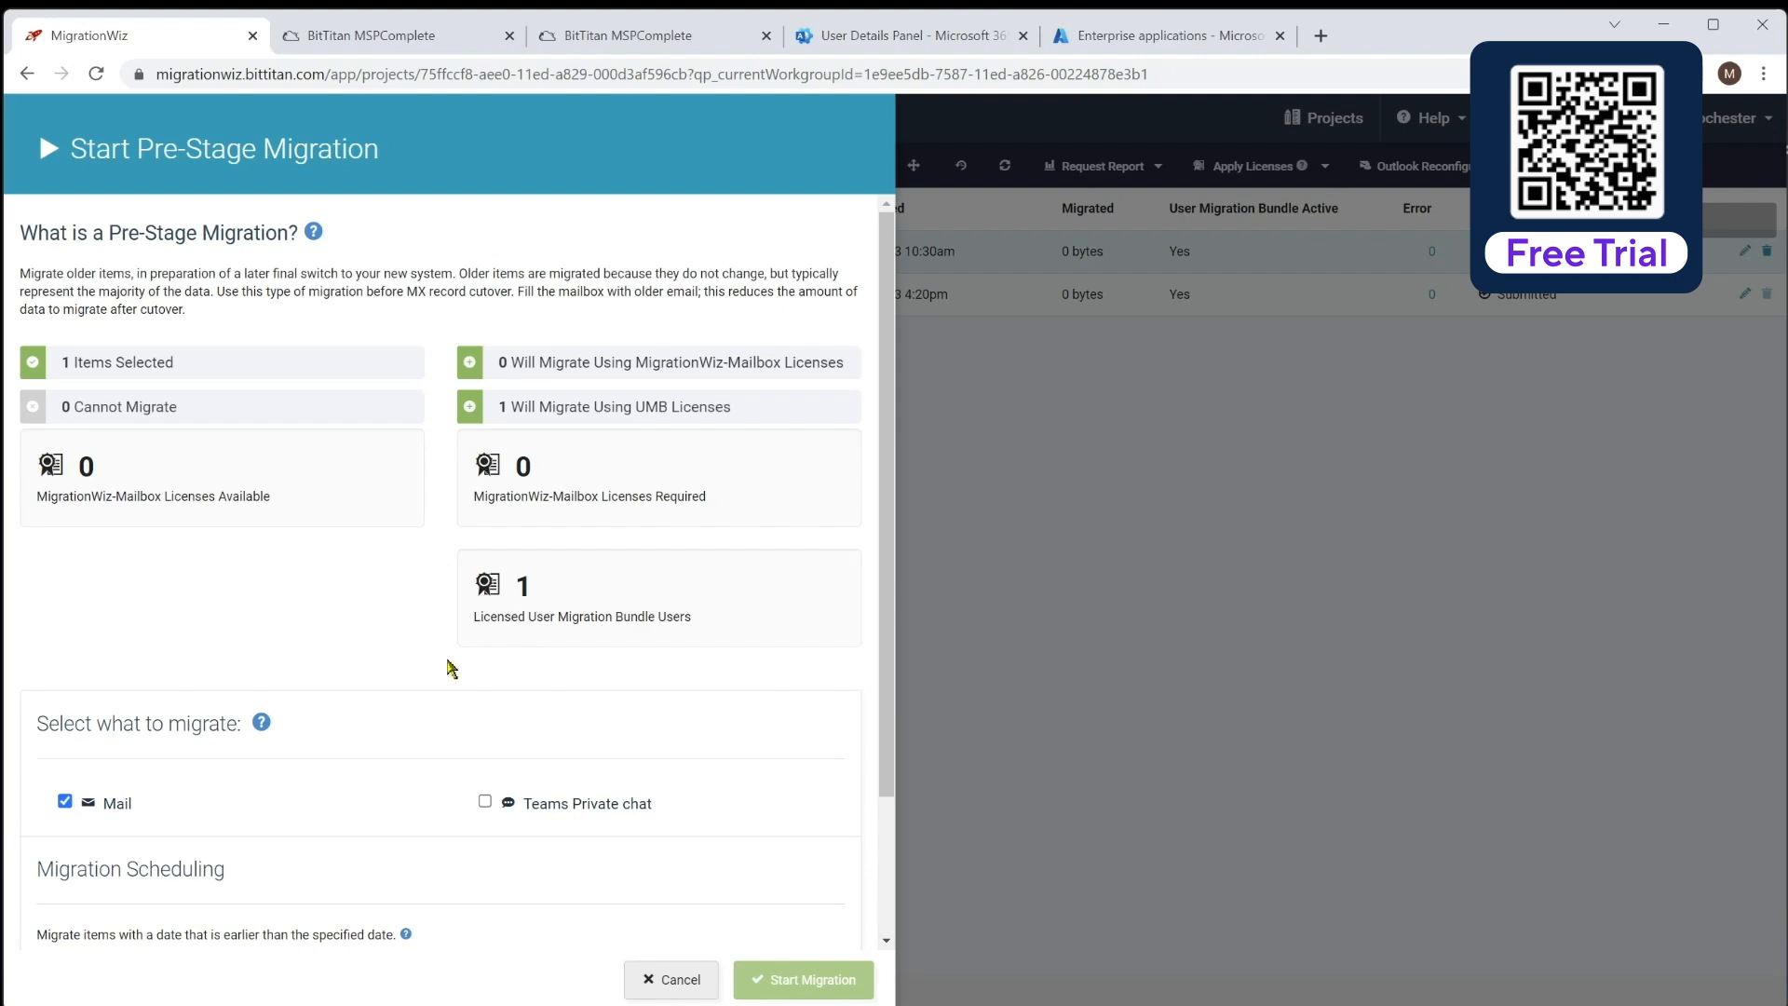
scroll(447, 667, down, 2)
click(163, 803)
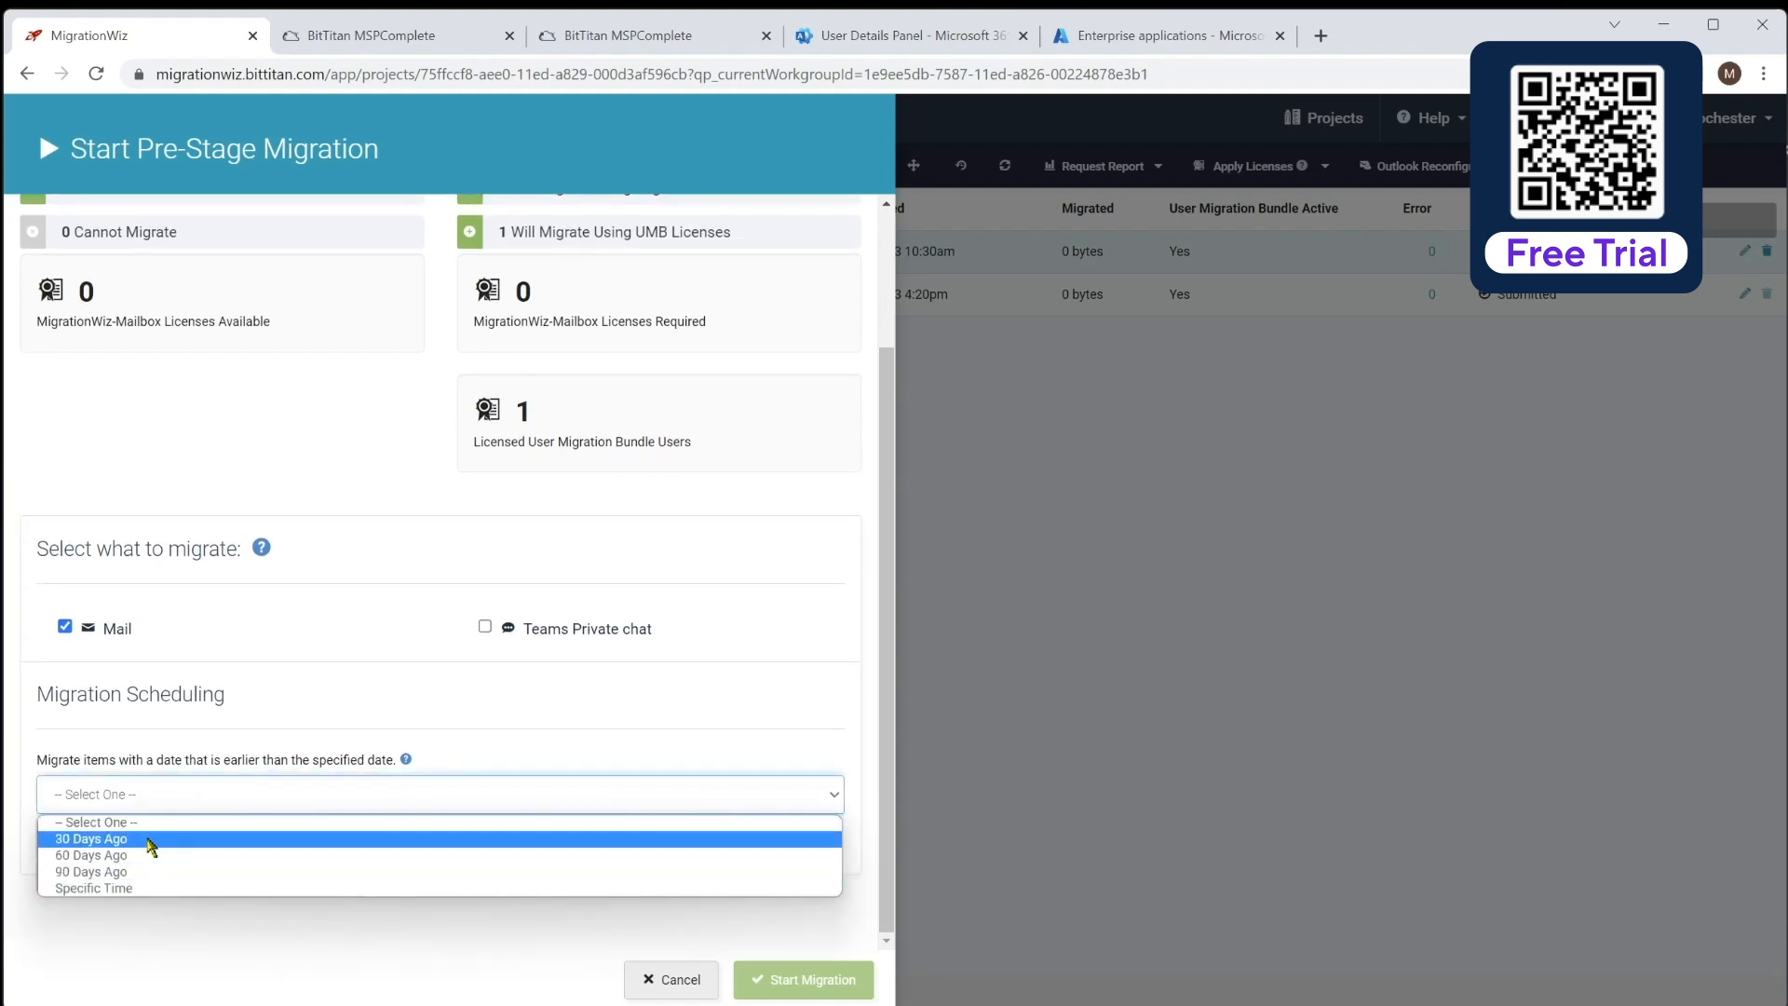
click(152, 840)
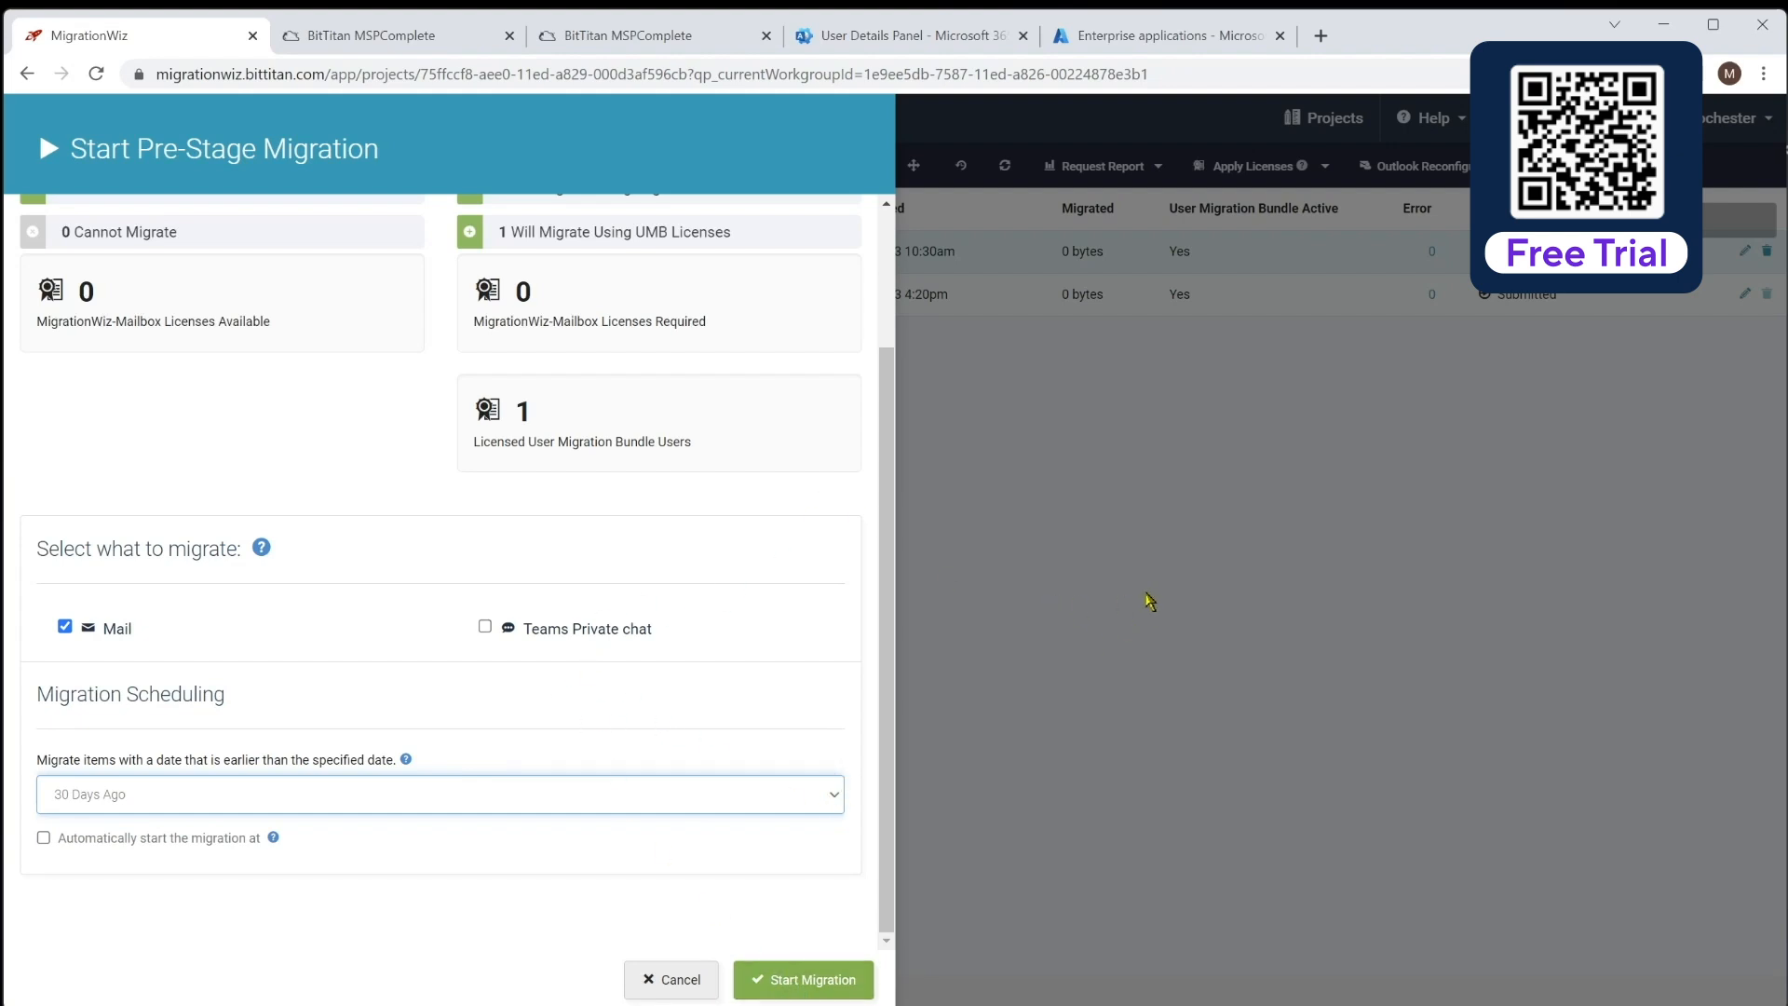
click(1046, 560)
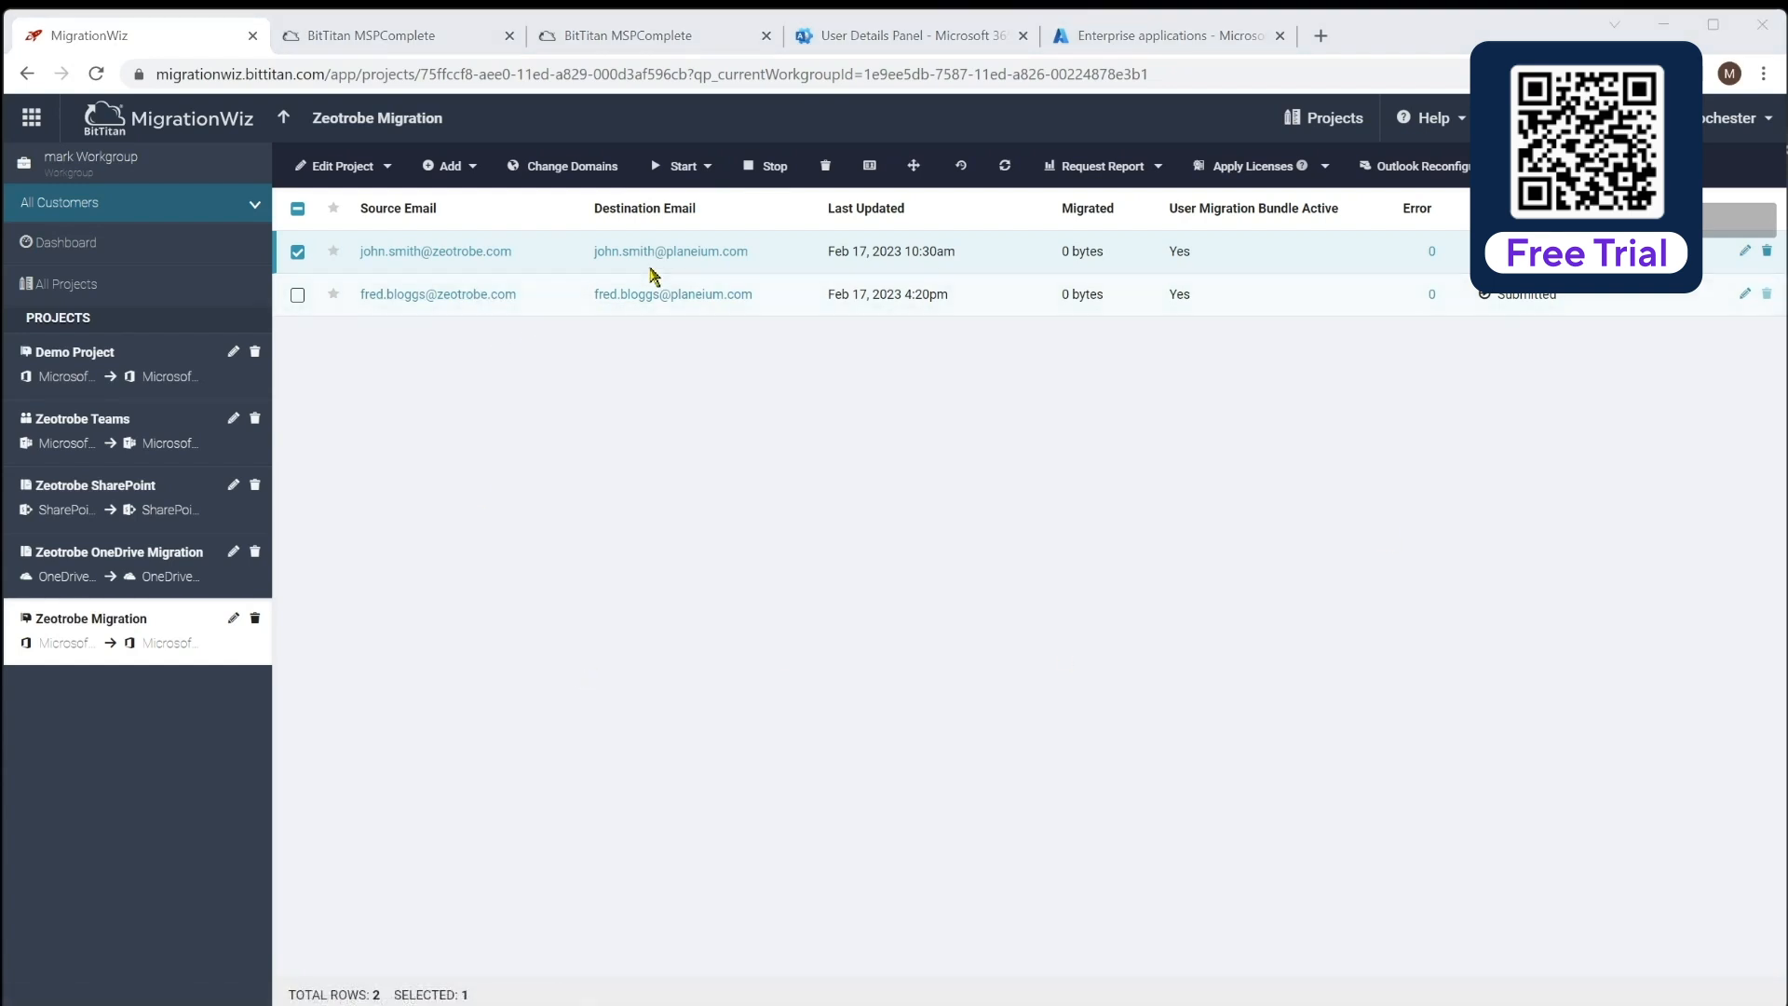
Choose a full migration for the first user and enable automatic start at a scheduled time
click(706, 167)
click(735, 342)
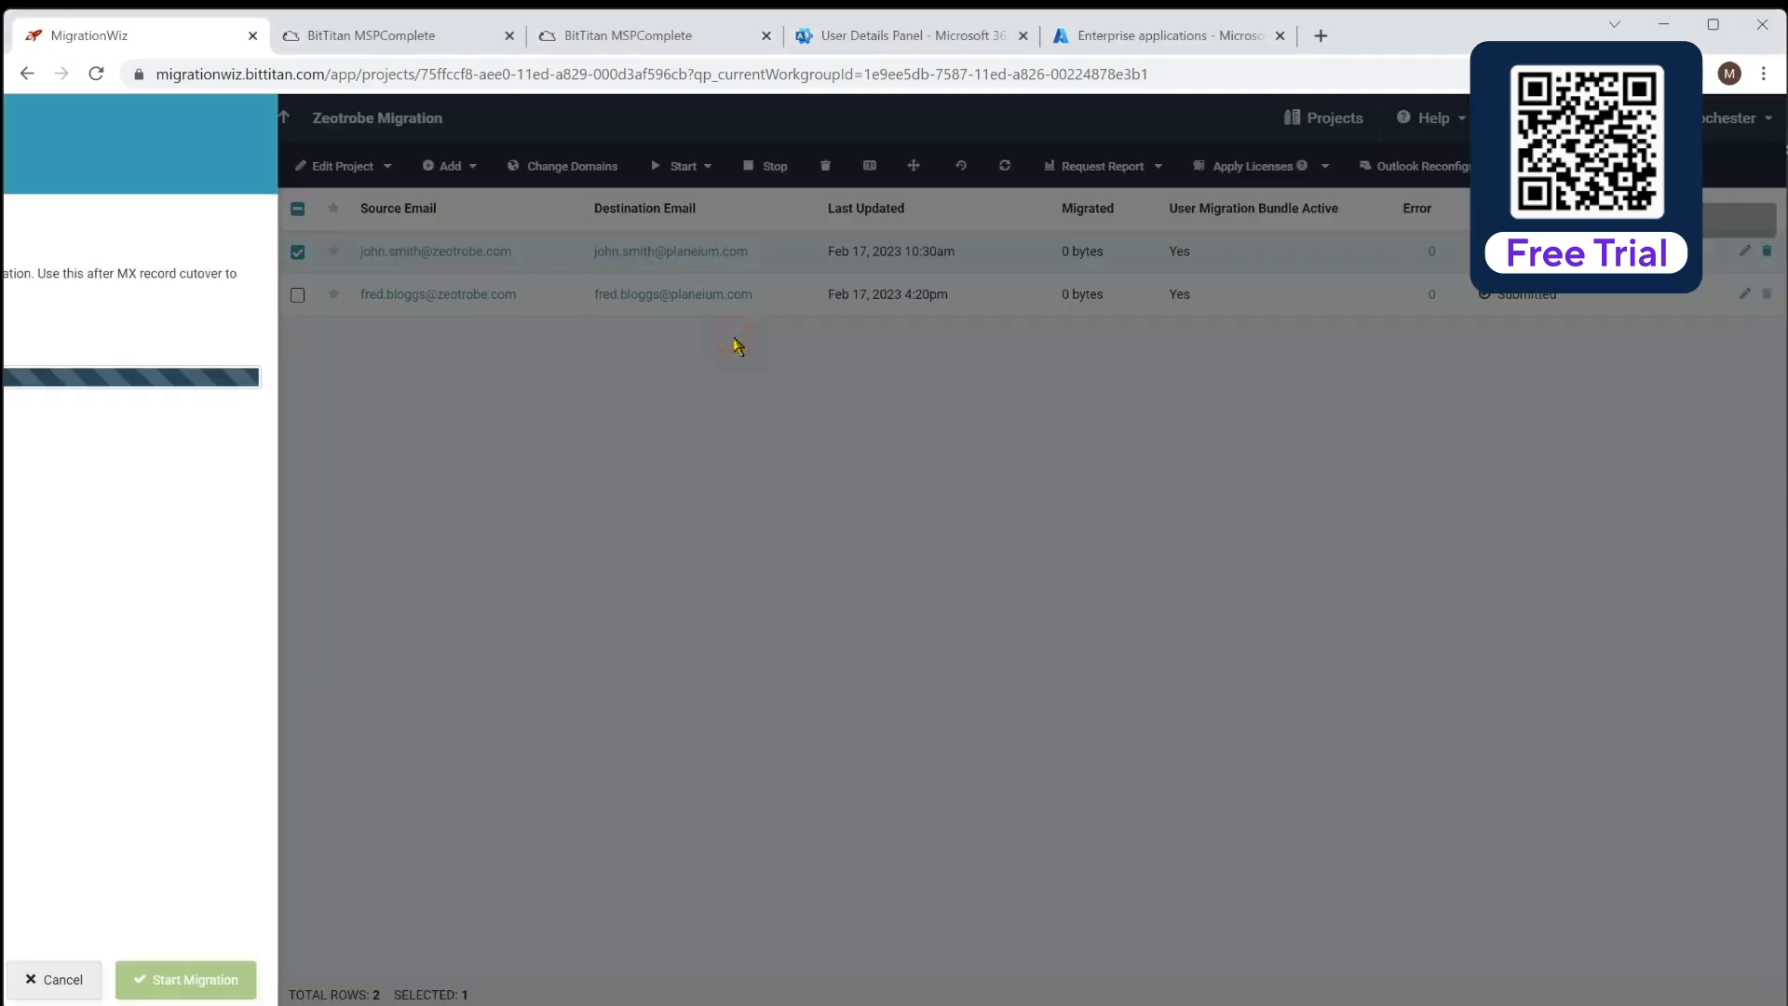
scroll(371, 506, down, 2)
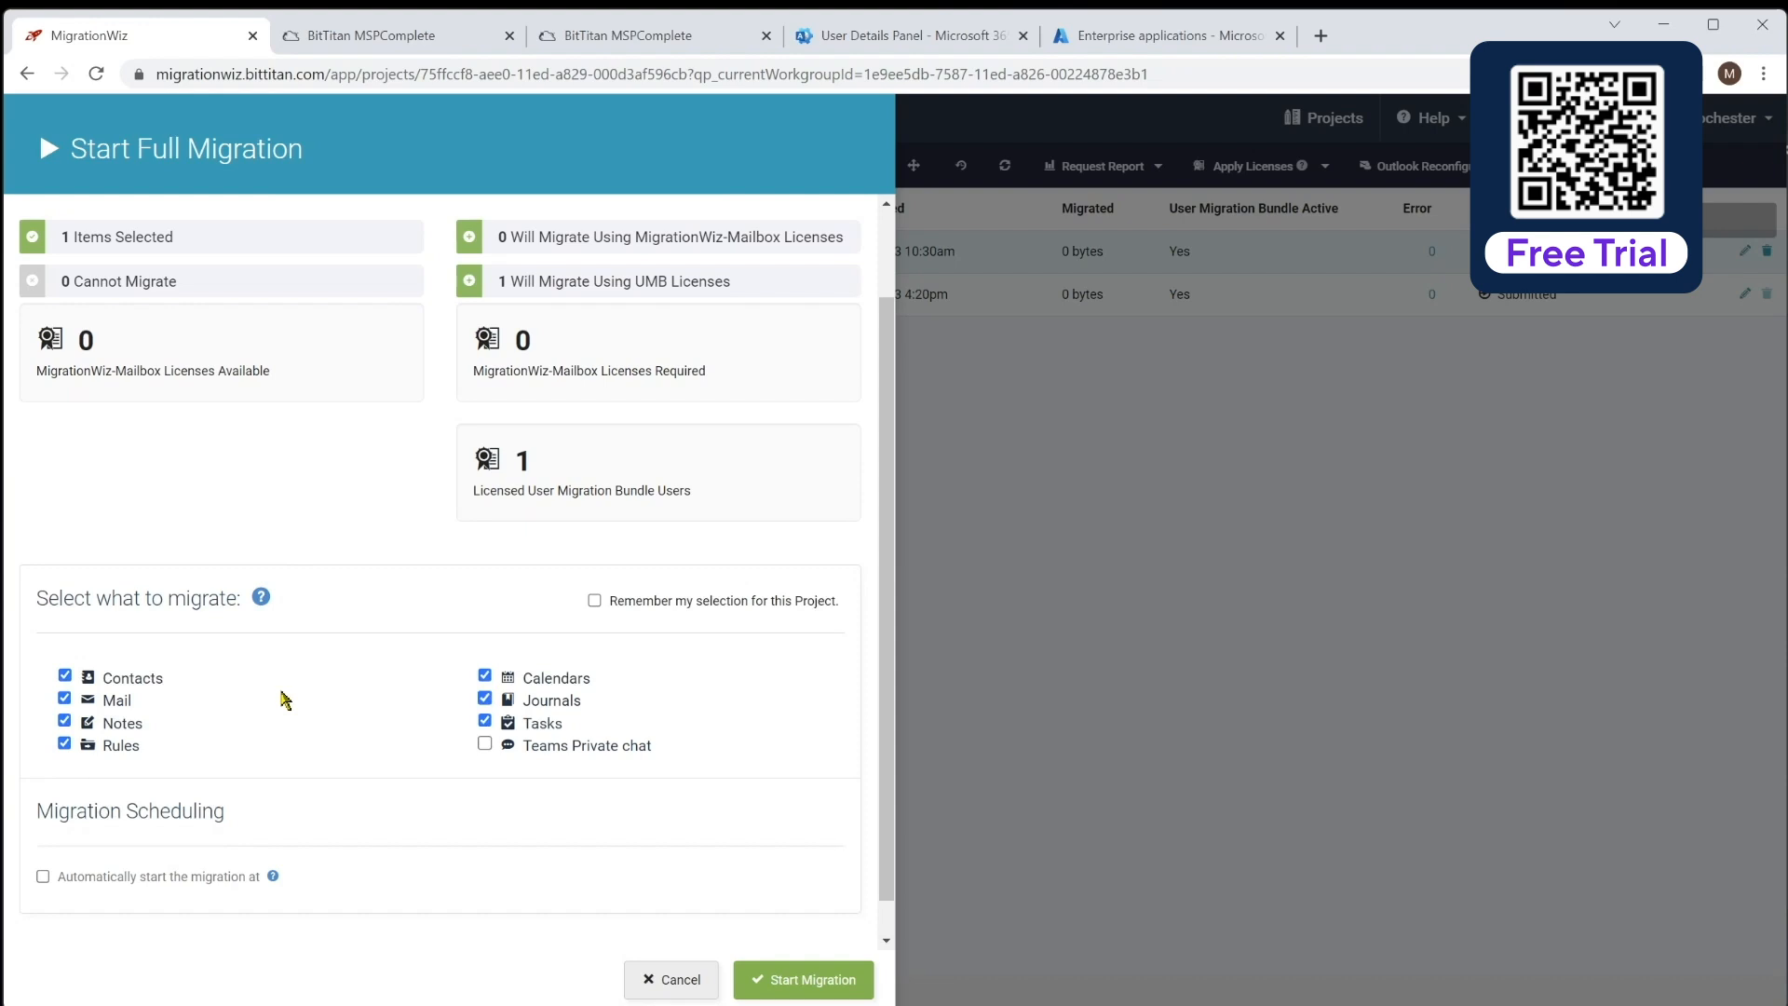
scroll(303, 806, down, 1)
click(62, 841)
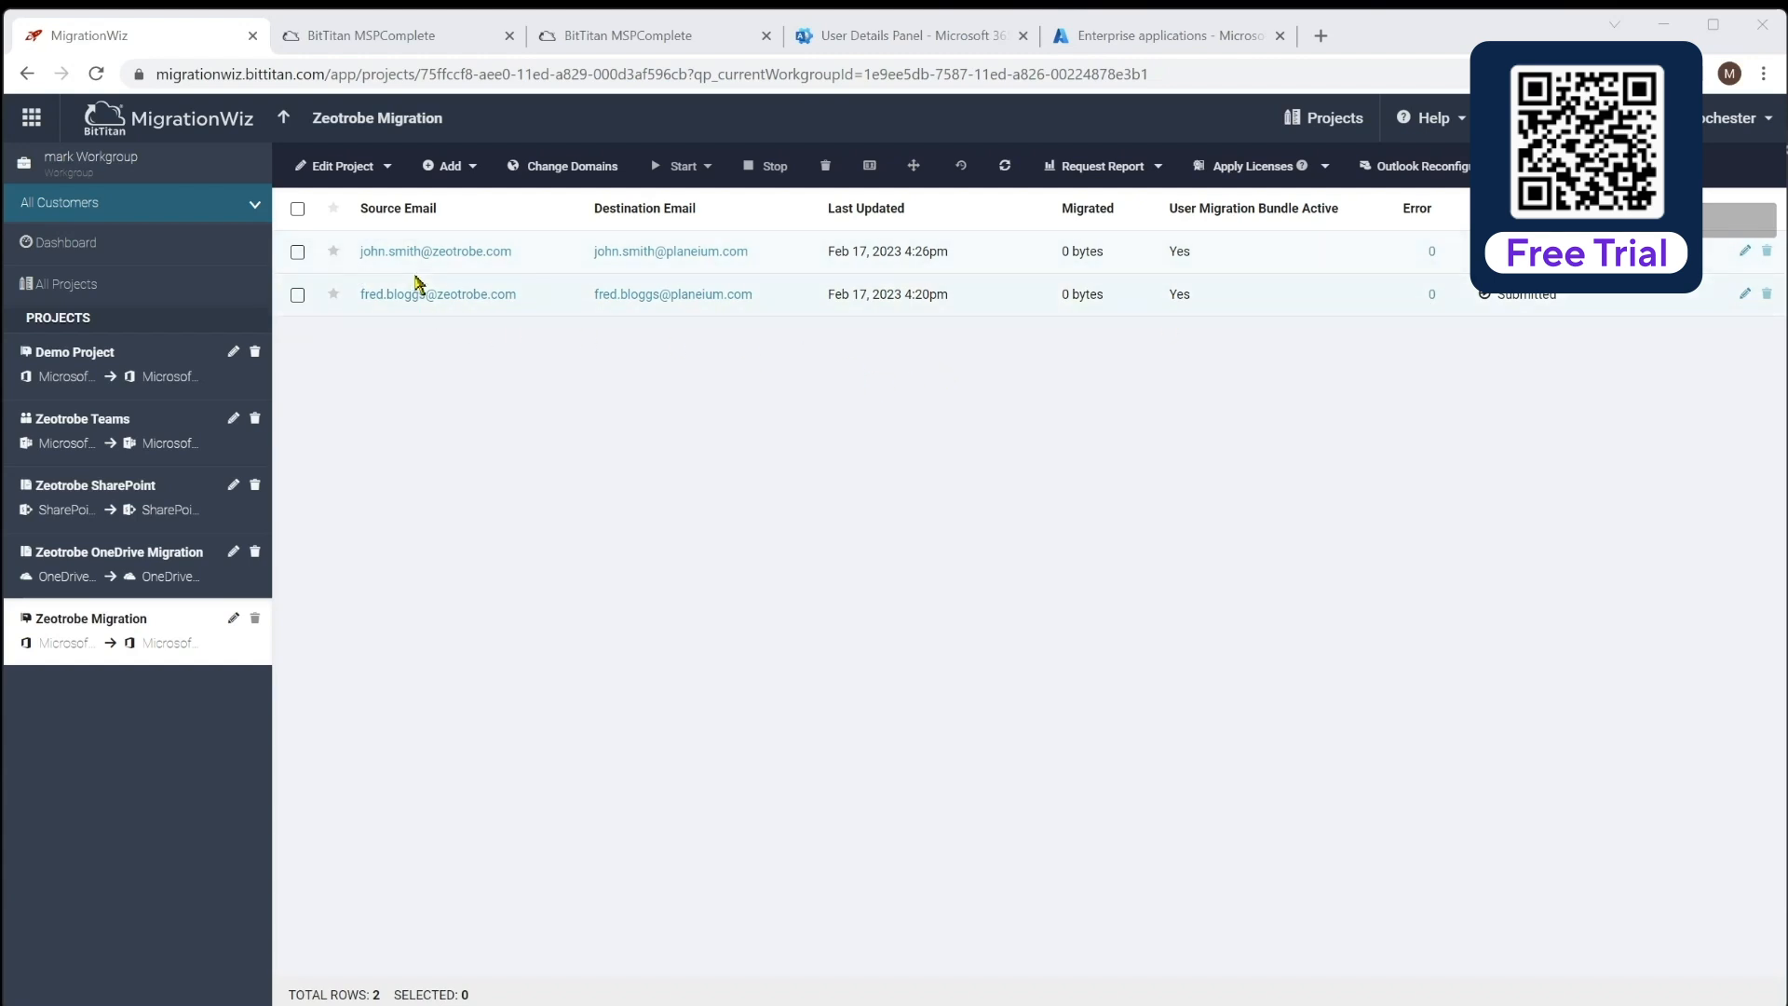
click(298, 252)
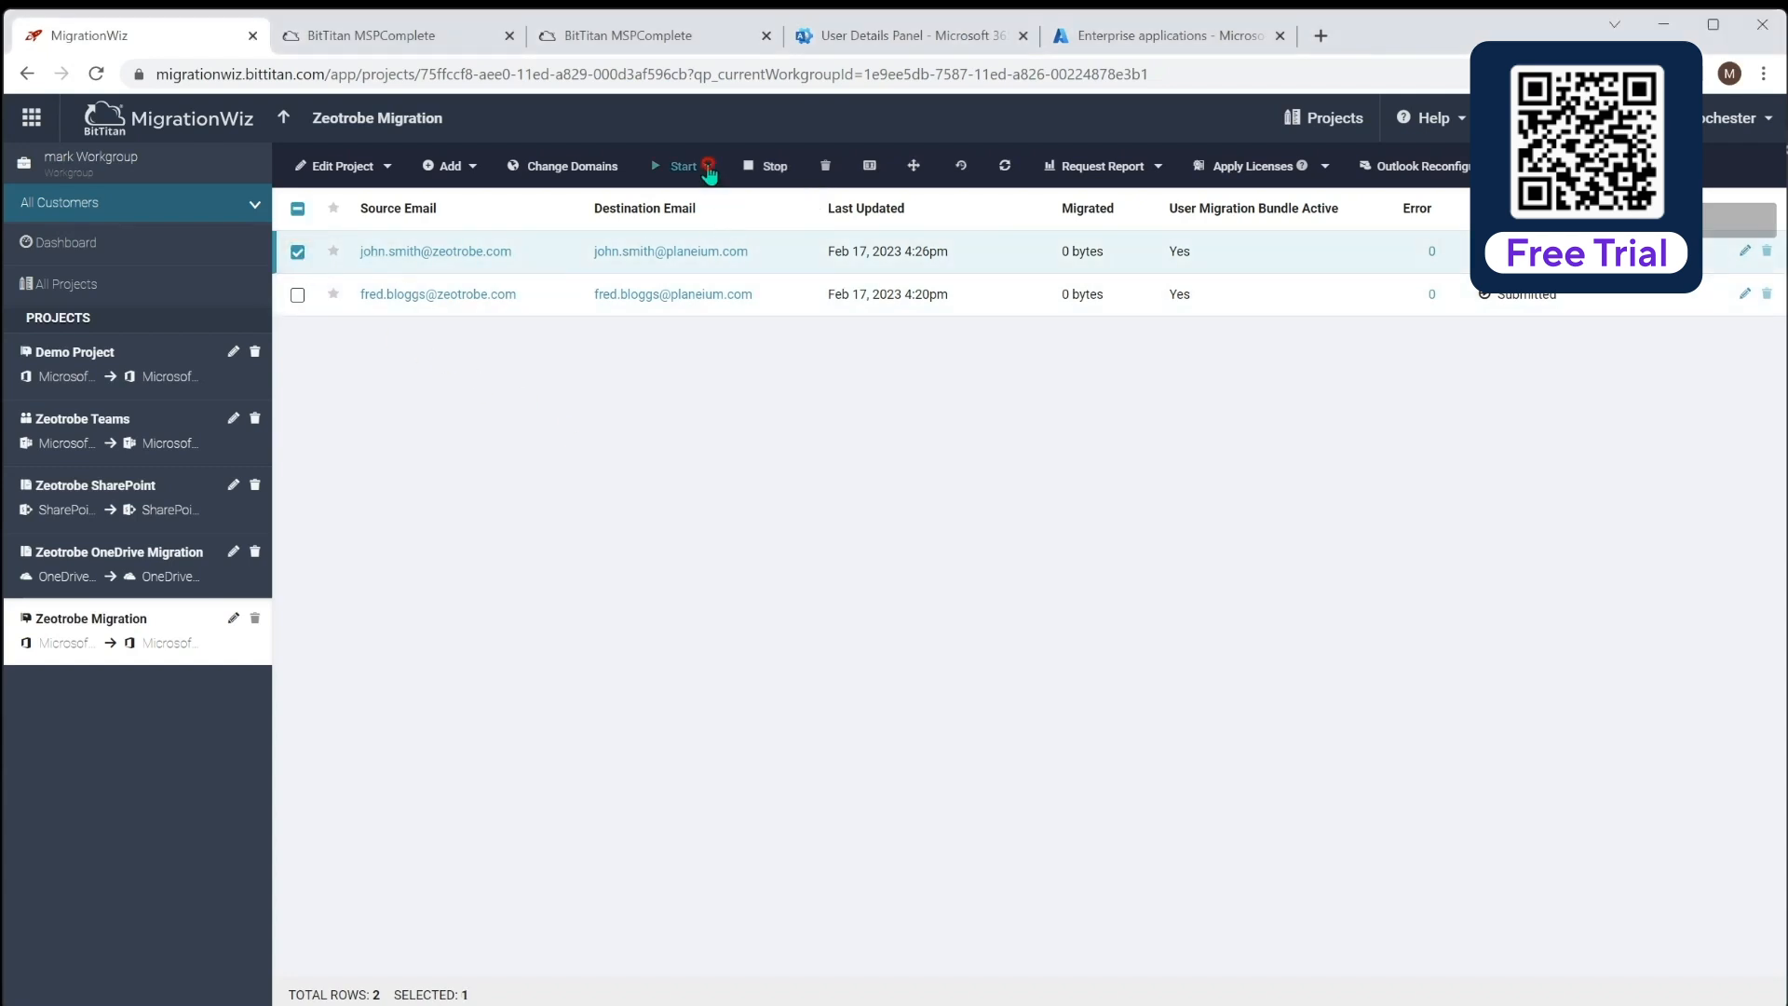
click(706, 167)
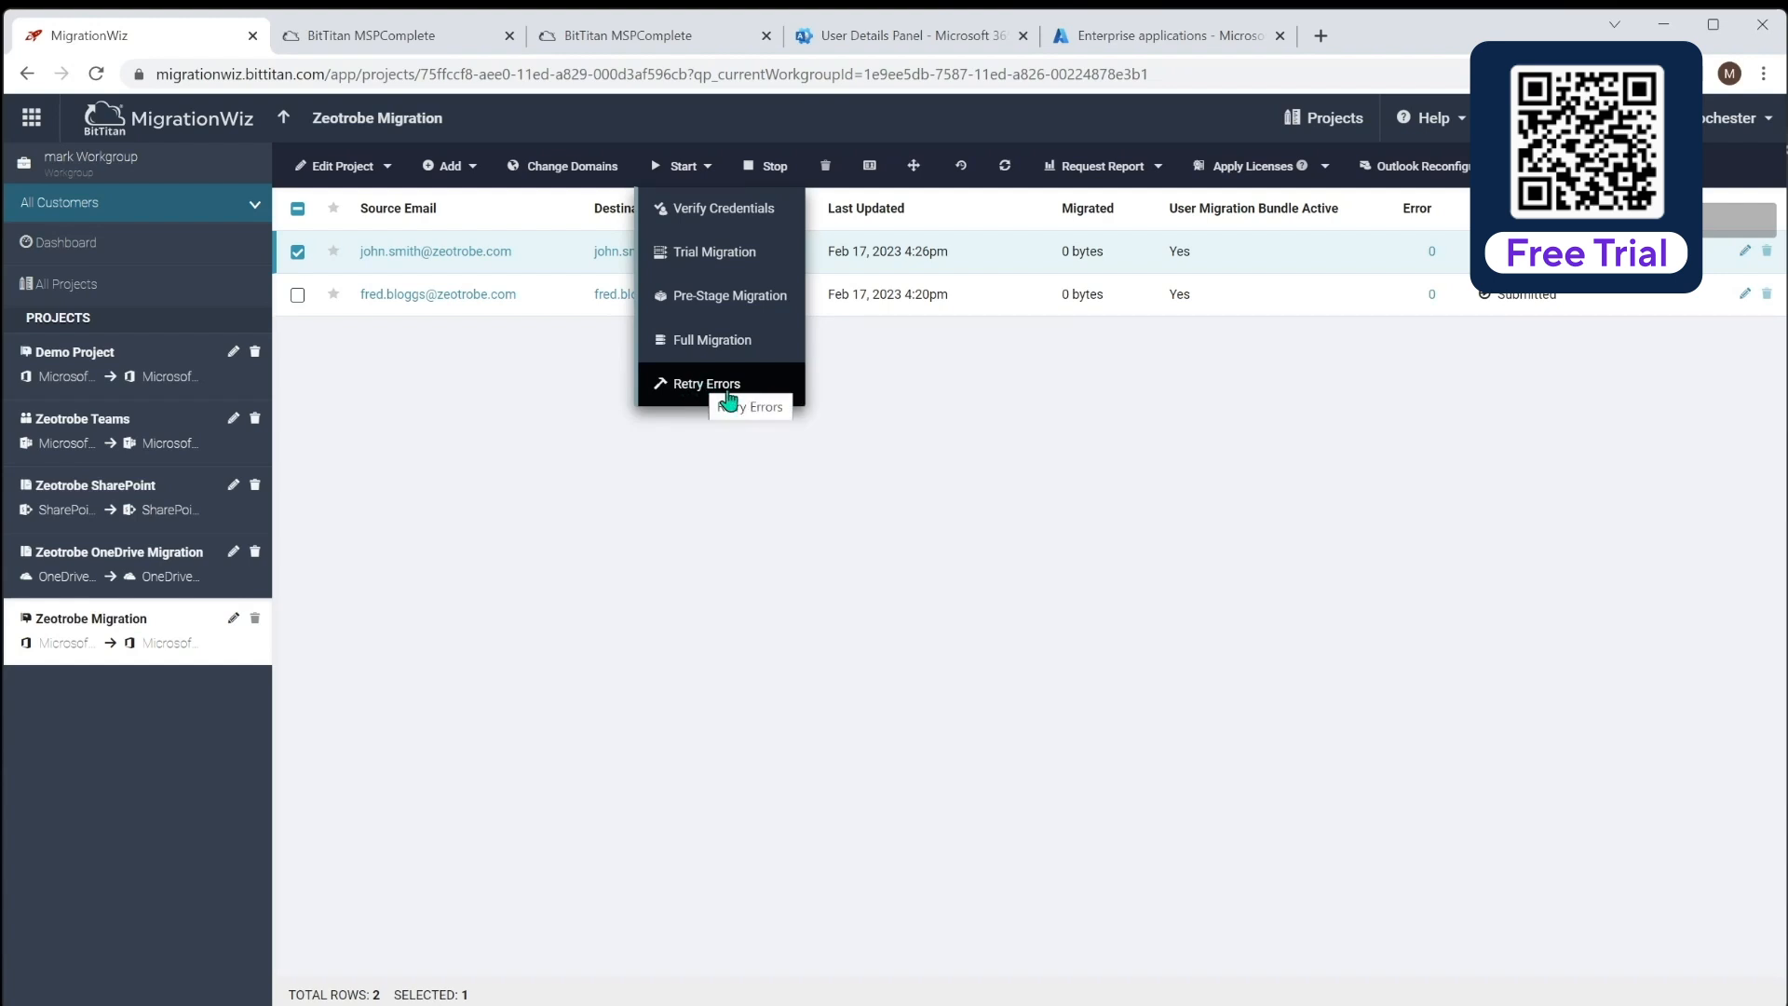
click(745, 481)
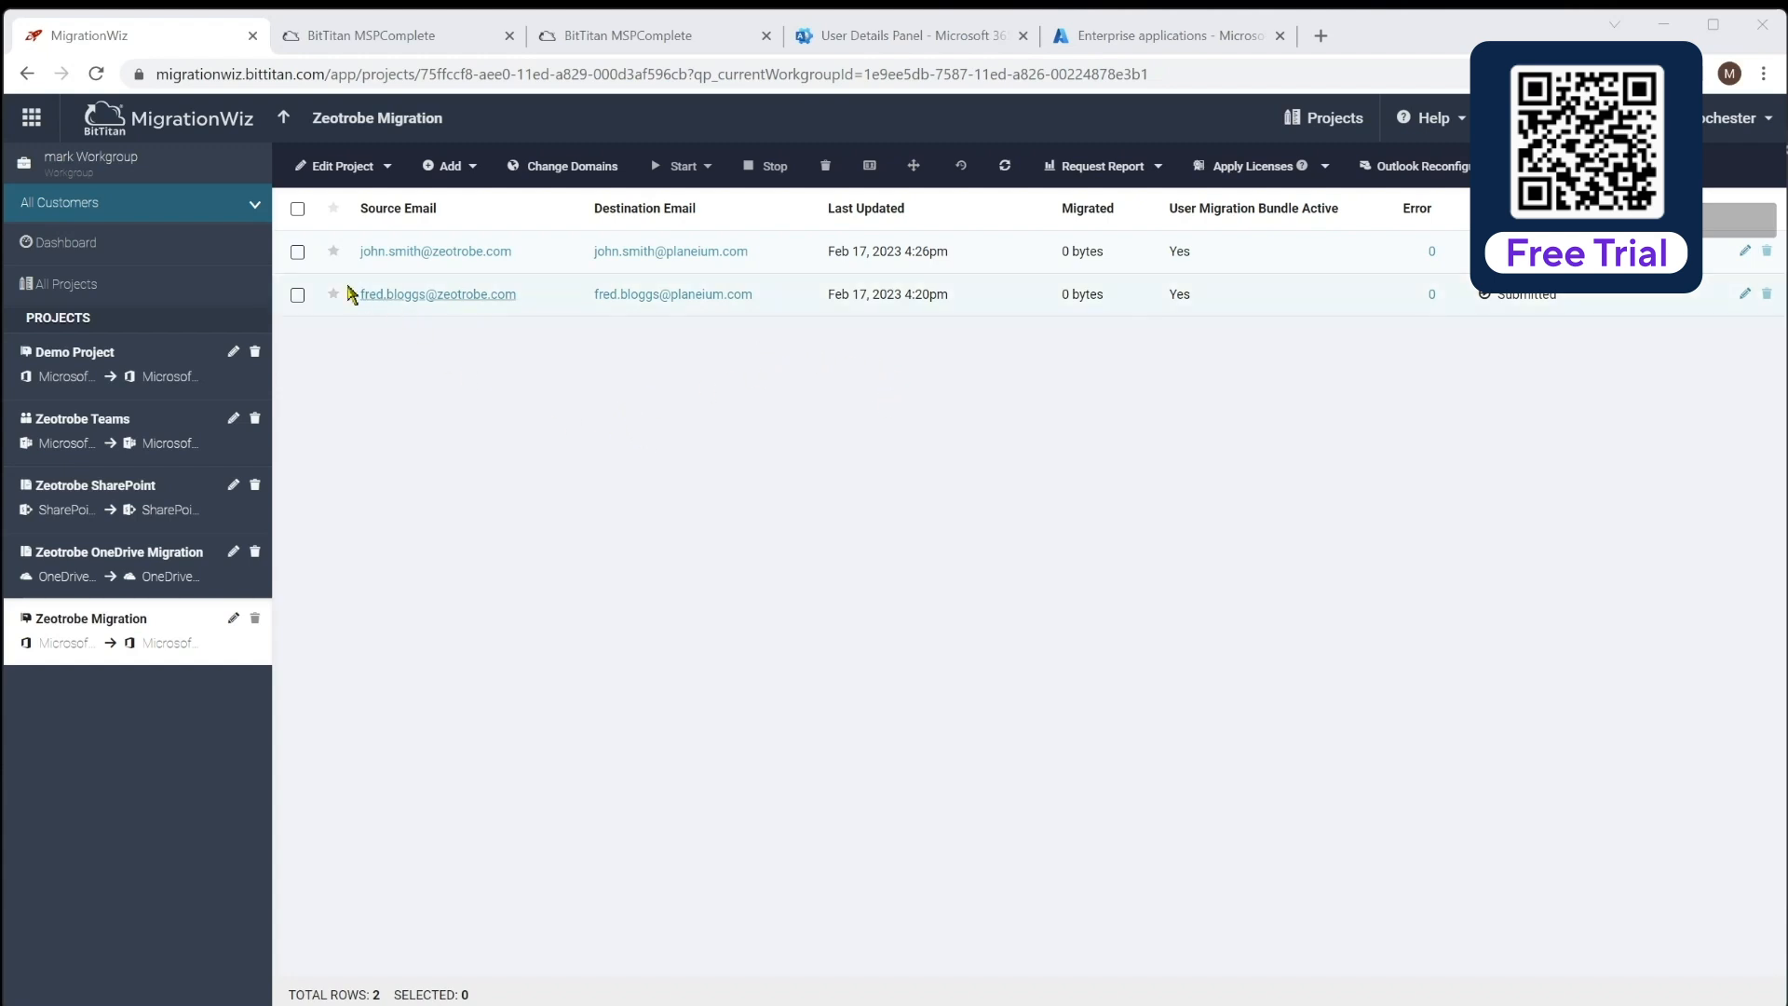
click(297, 252)
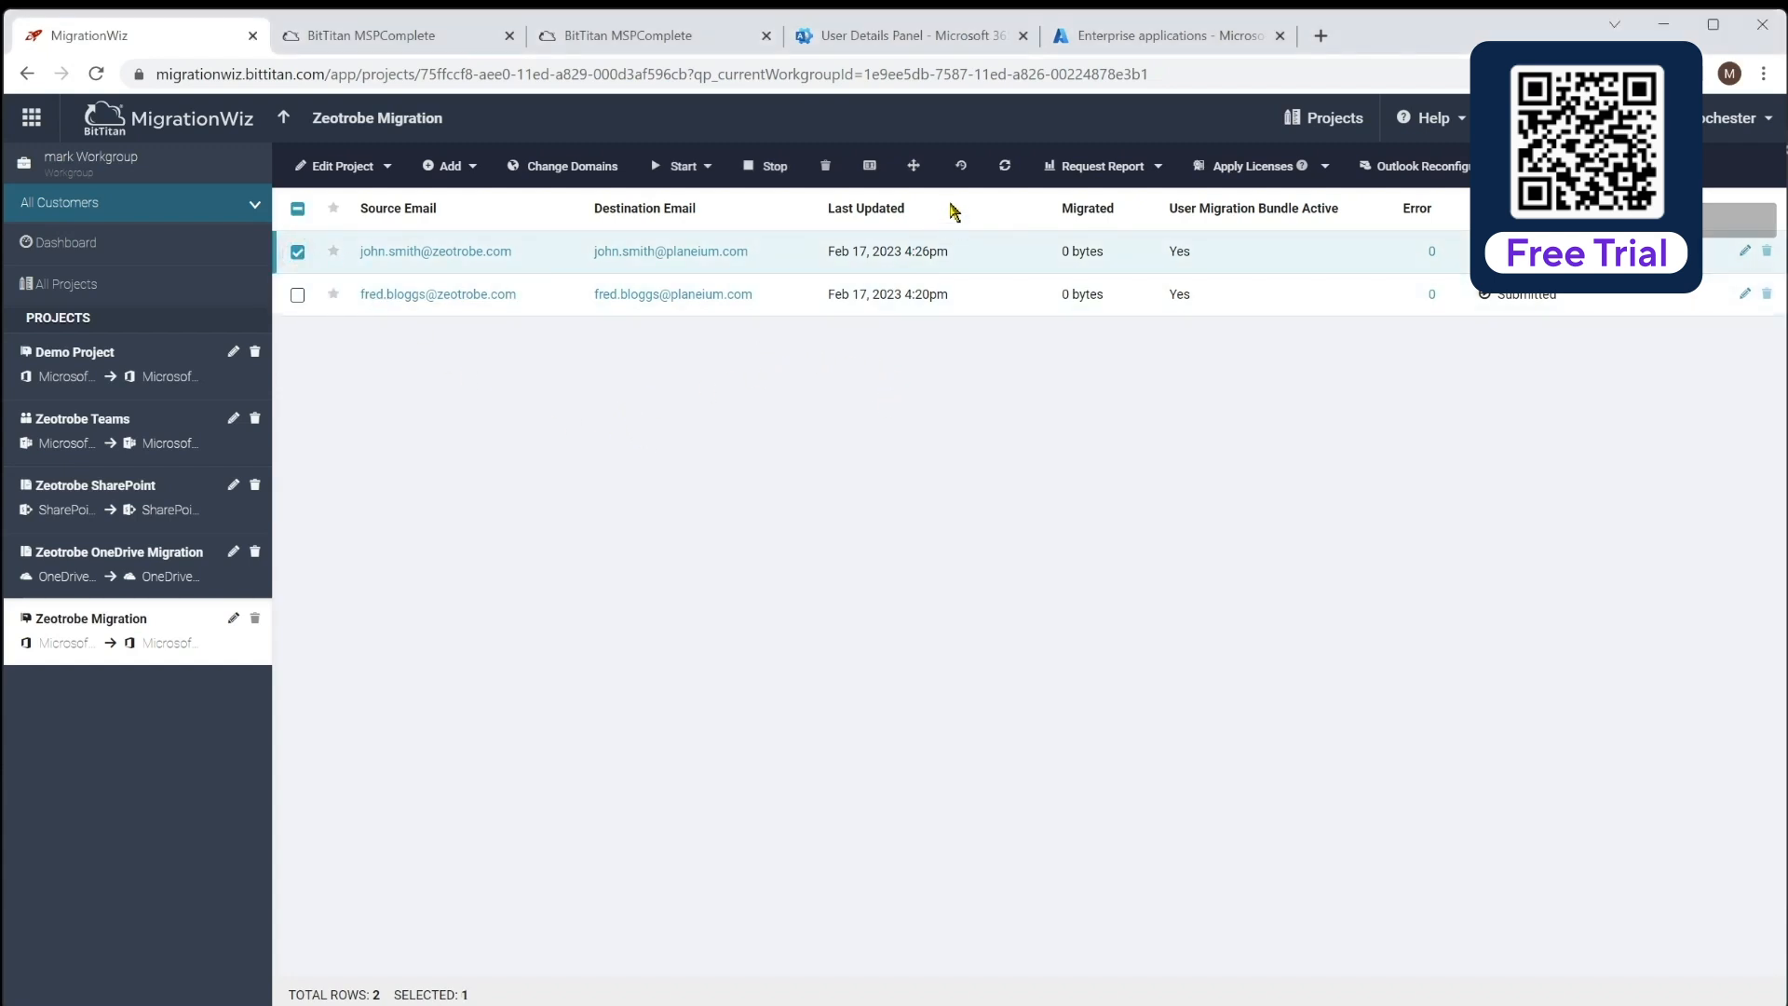
click(962, 169)
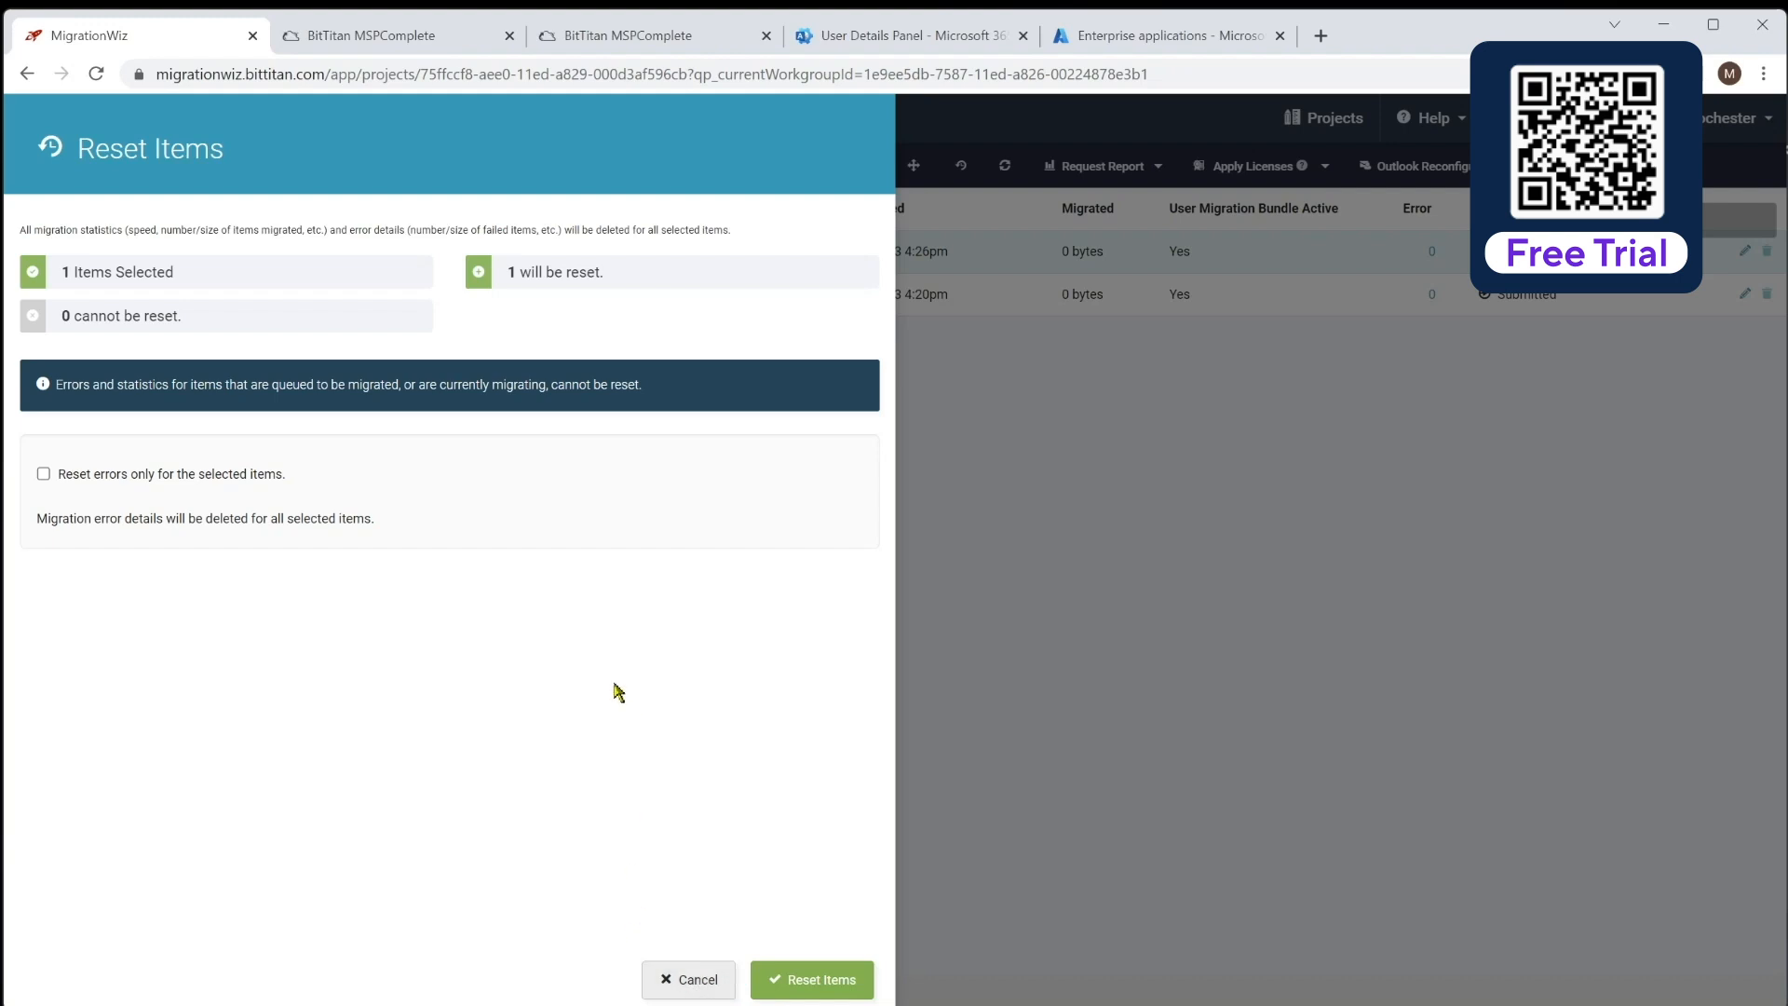
click(697, 980)
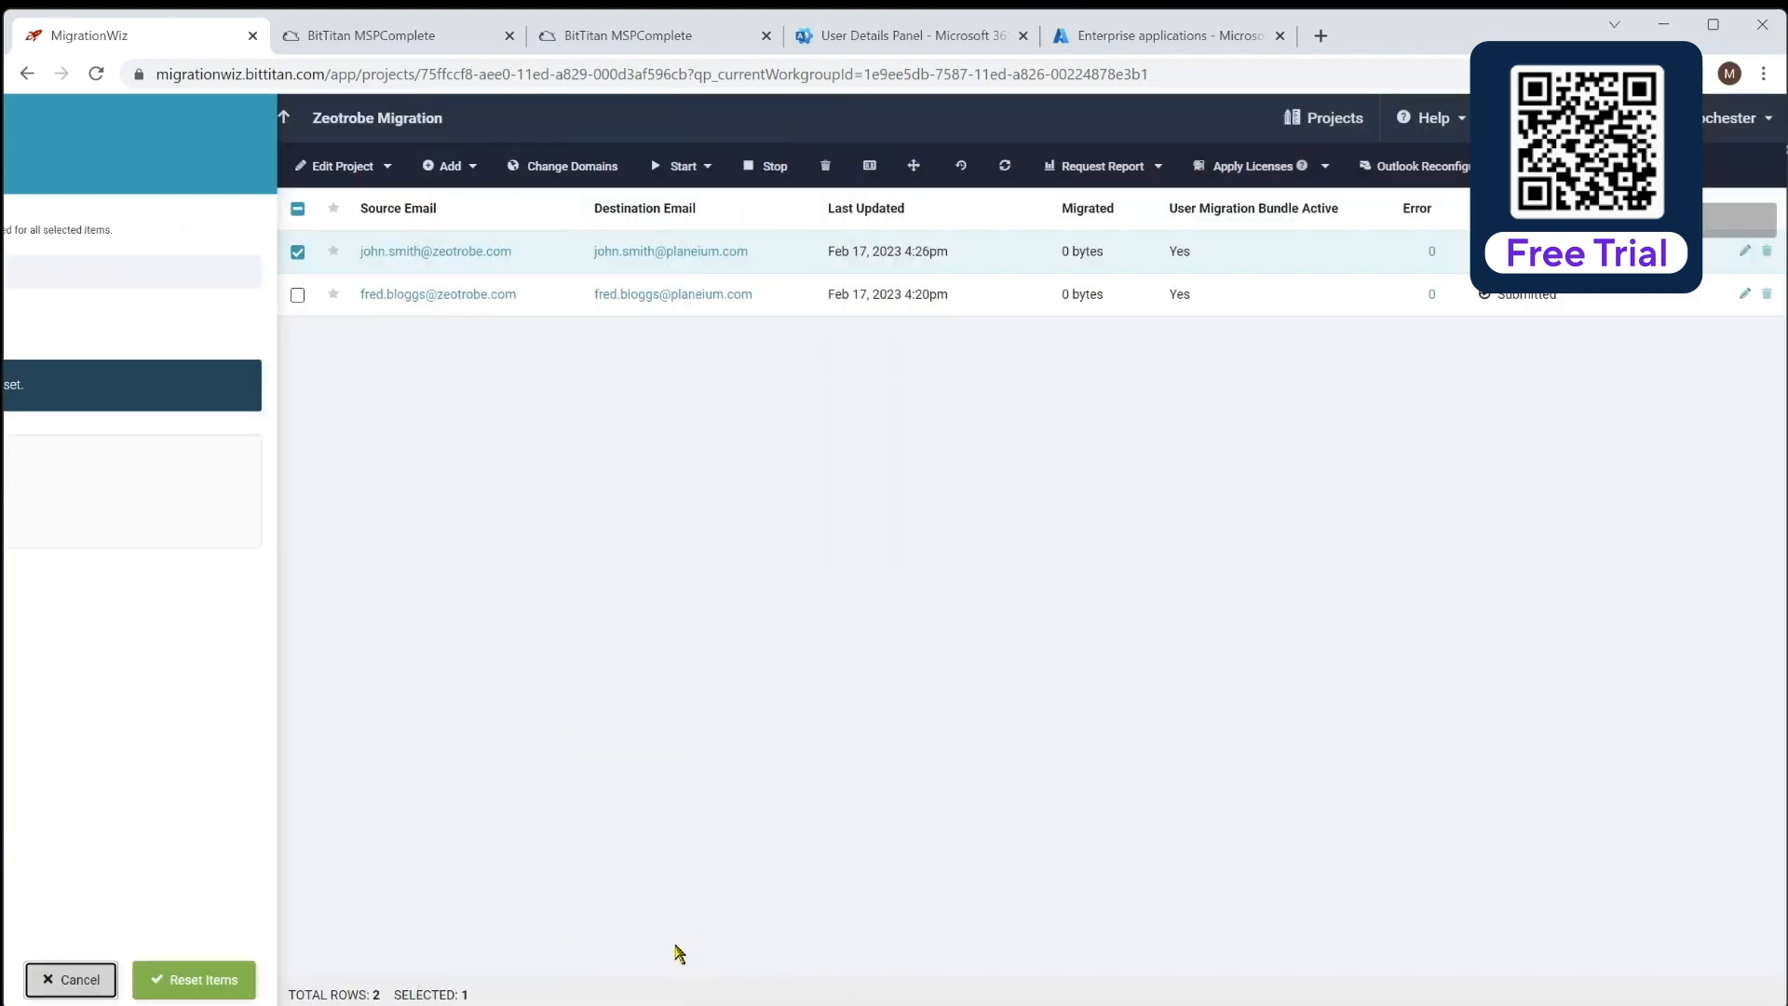
click(298, 252)
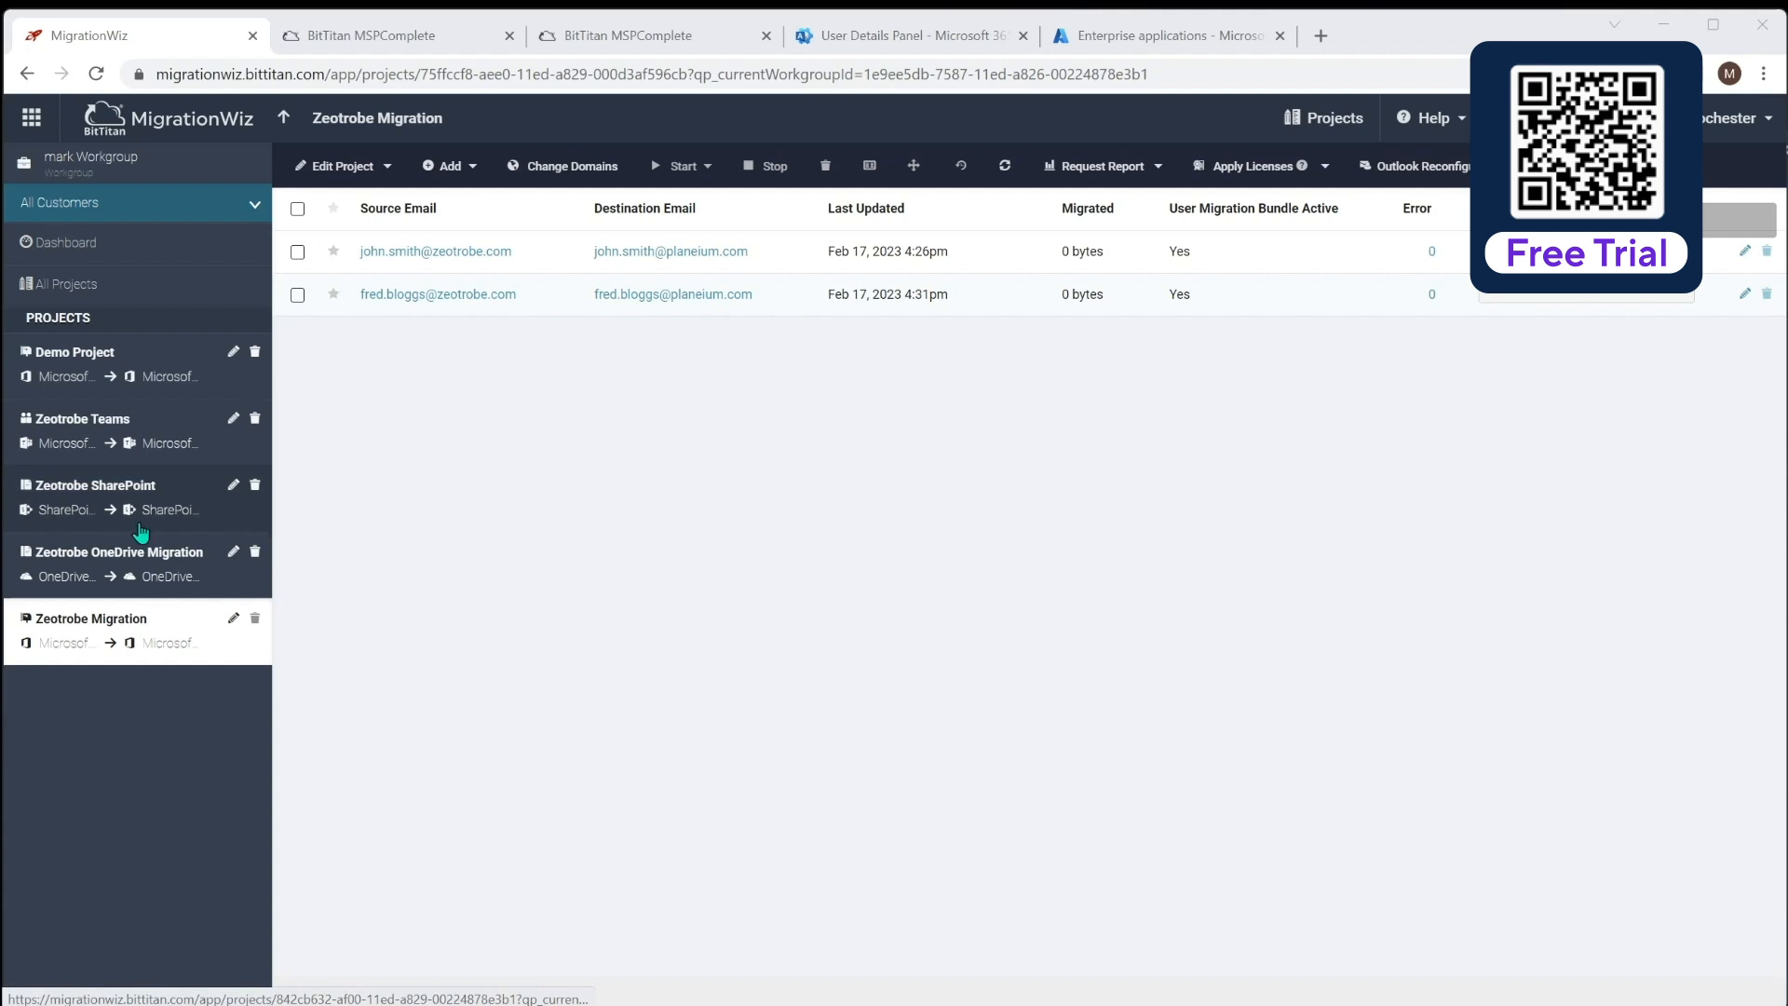
Review the Zeotrobe OneDrive Migration project, then move to Zeotrobe SharePoint
click(68, 558)
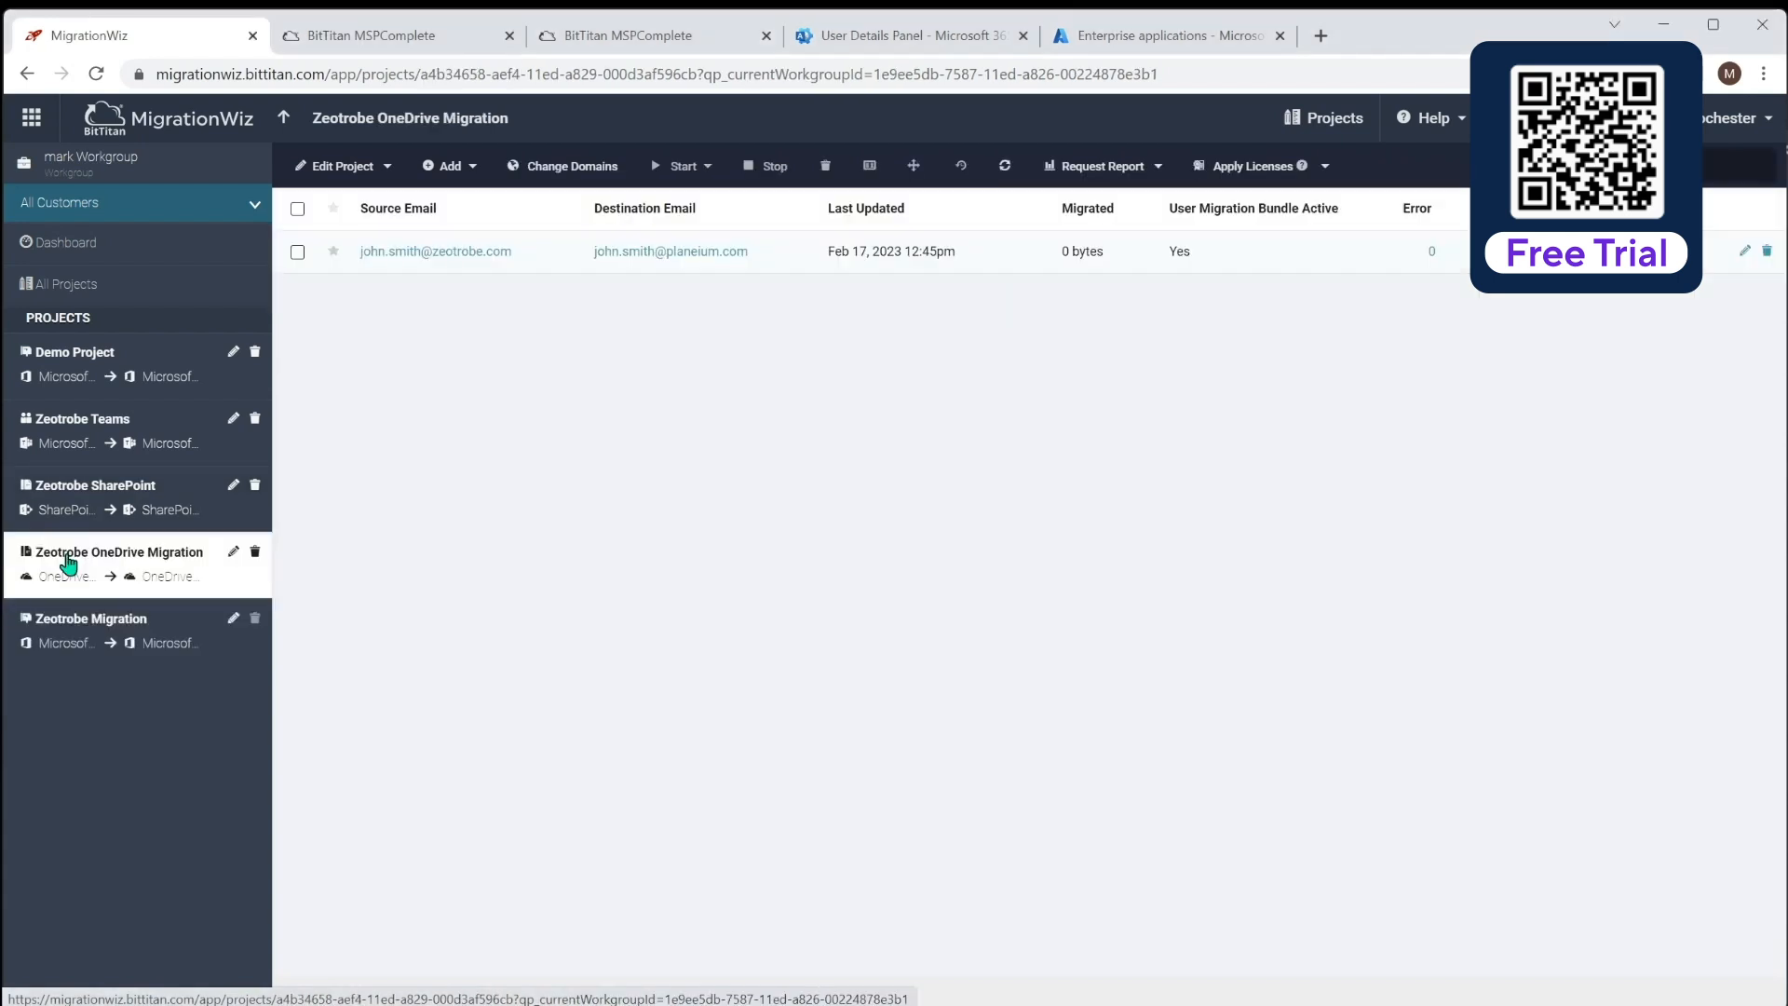
click(57, 501)
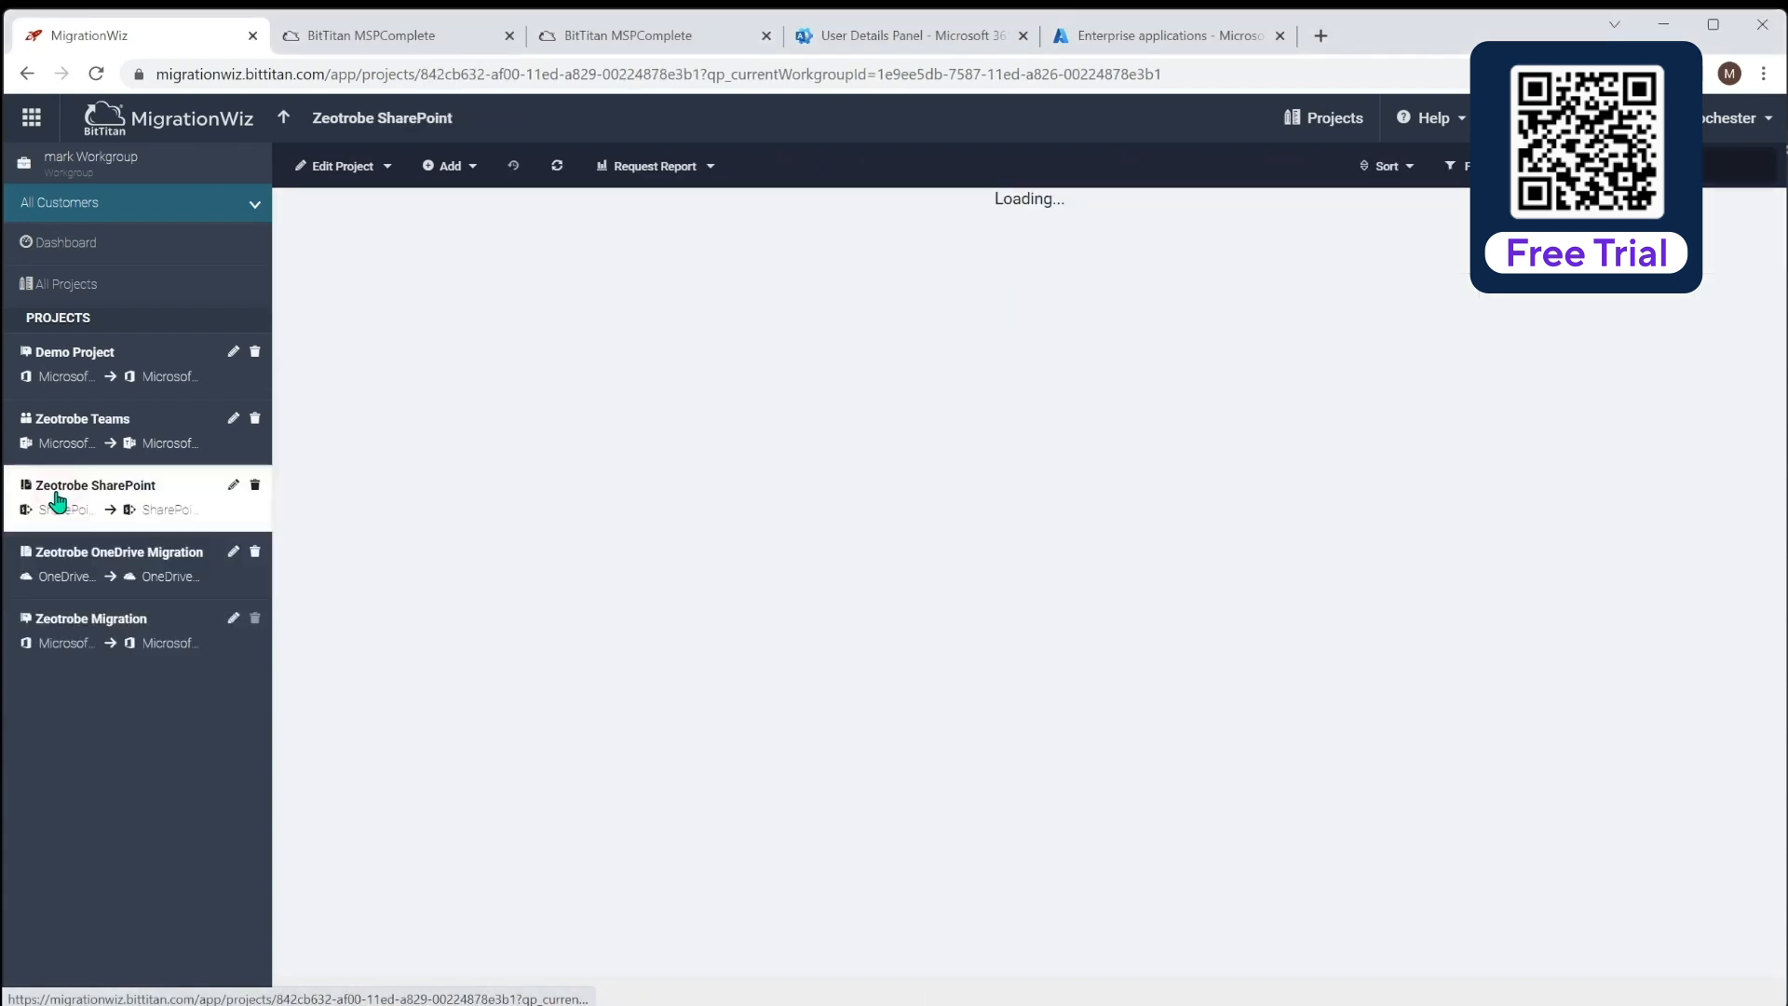